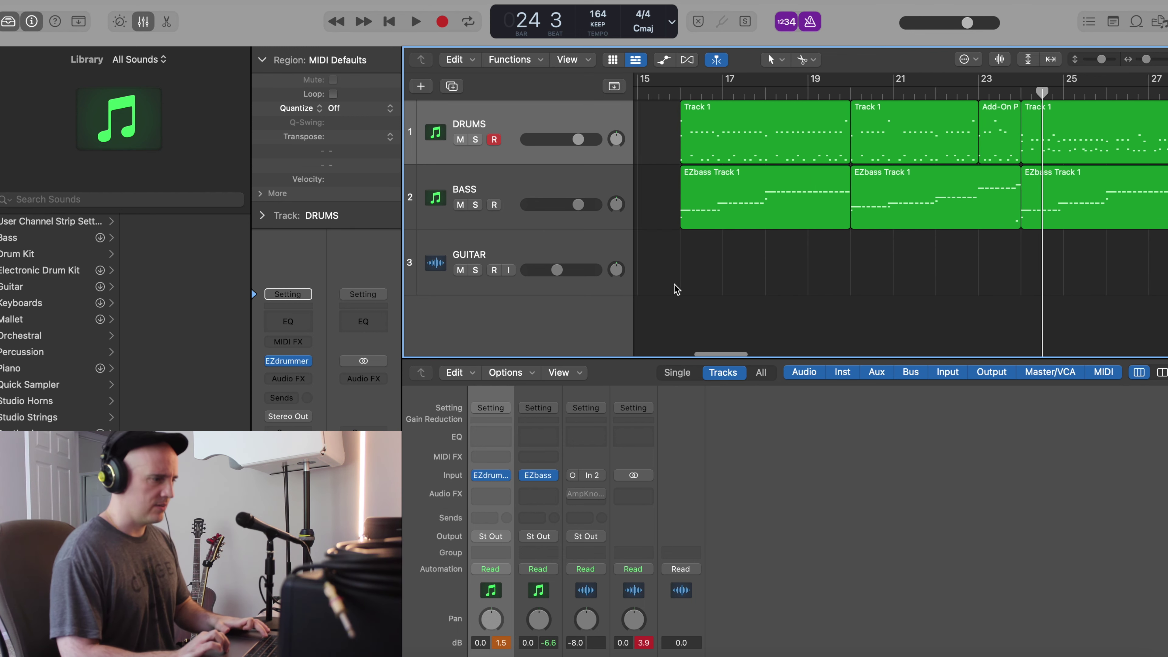
Set the cycle range to the first bass region, bars 16 to 20, and play back part of it
{"action": "key", "text": "super+Left"}
{"action": "left_click", "coordinate": [750, 224]}
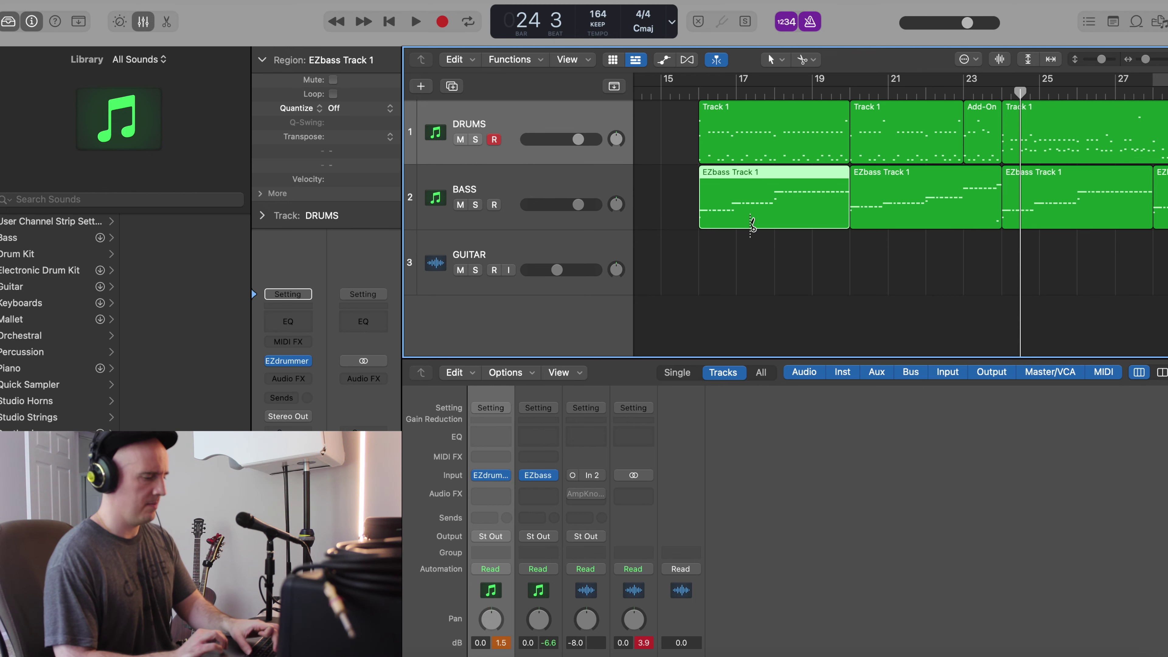
{"action": "key", "text": "u"}
{"action": "key", "text": "space"}
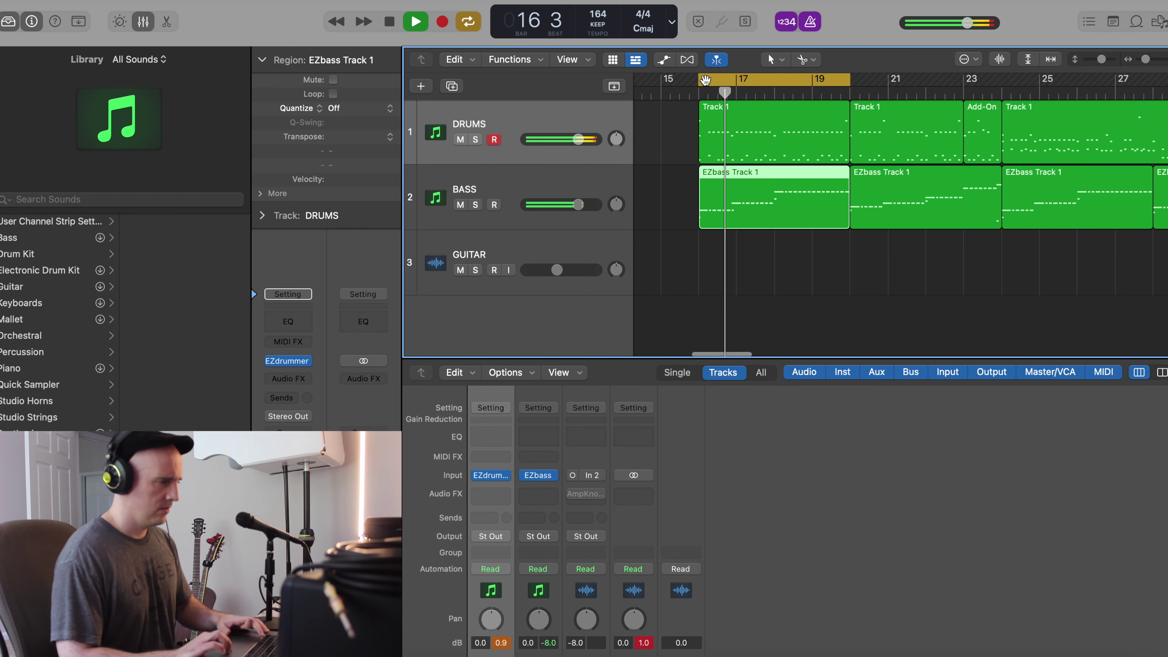
{"action": "key", "text": "super+Right"}
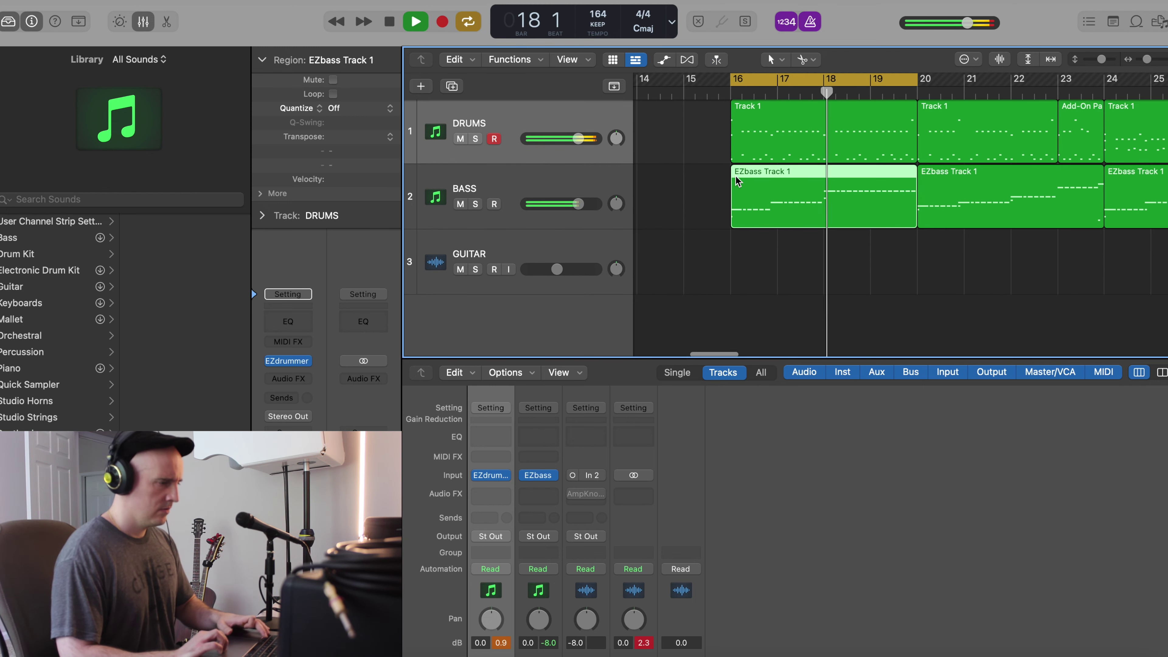
{"action": "key", "text": "space"}
Extend the cycle range to start at bar 14 and end at bar 21
{"action": "scroll", "coordinate": [764, 169], "scroll_direction": "left", "scroll_amount": 2}
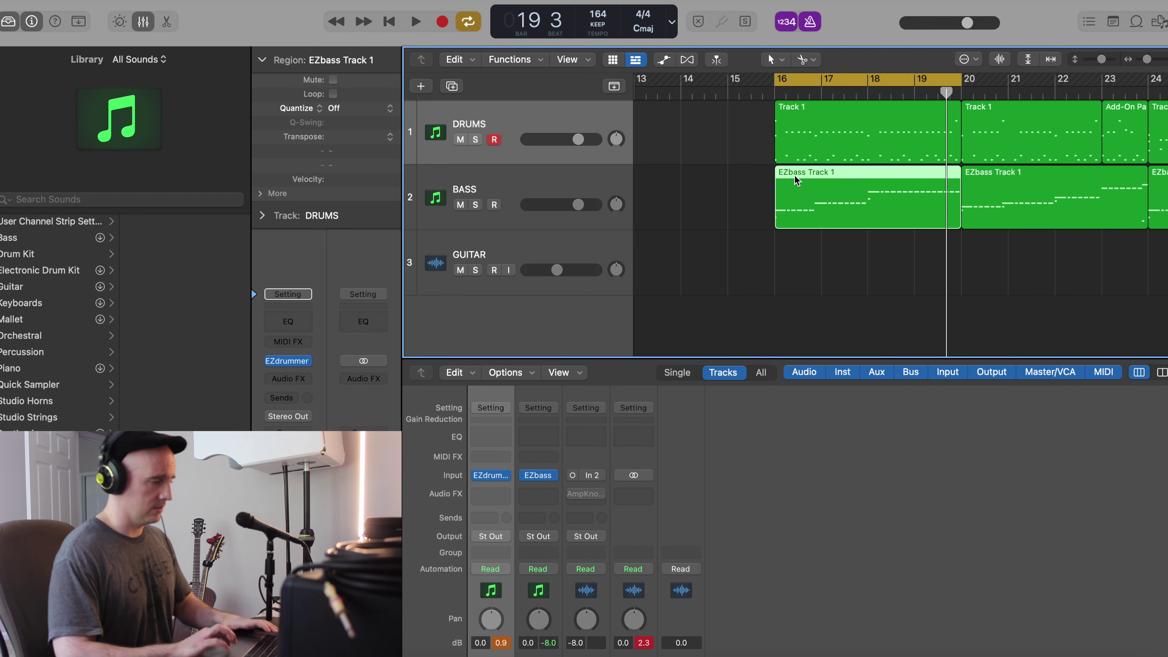
{"action": "left_click_drag", "start_coordinate": [775, 78], "coordinate": [680, 78]}
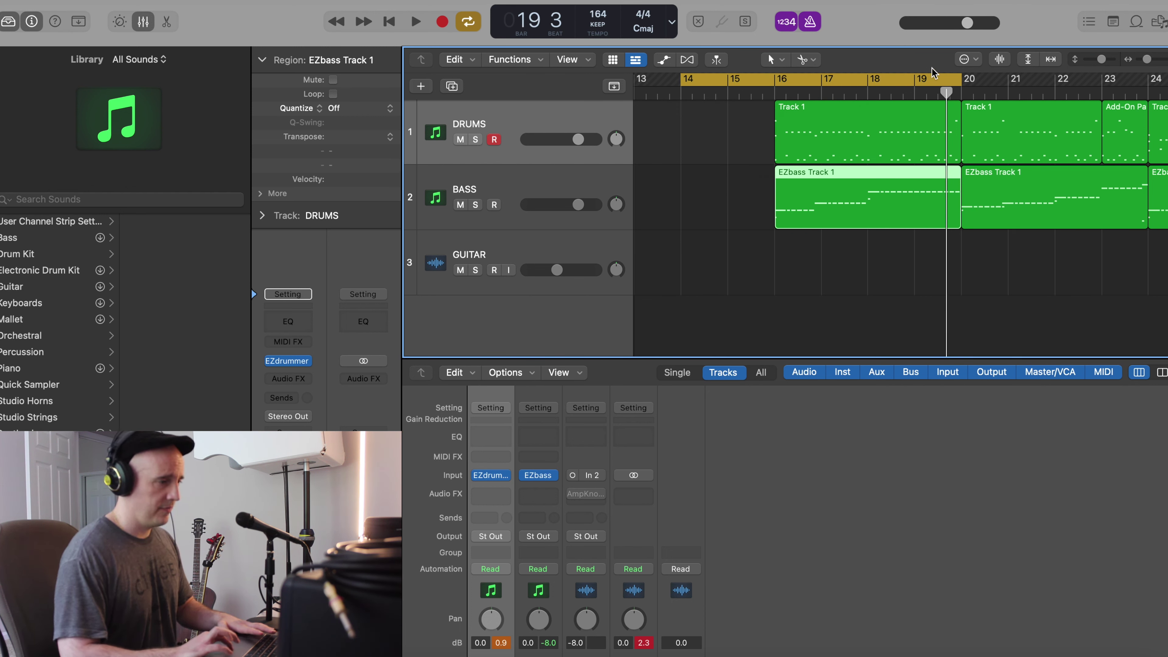
{"action": "left_click_drag", "start_coordinate": [958, 78], "coordinate": [1008, 78]}
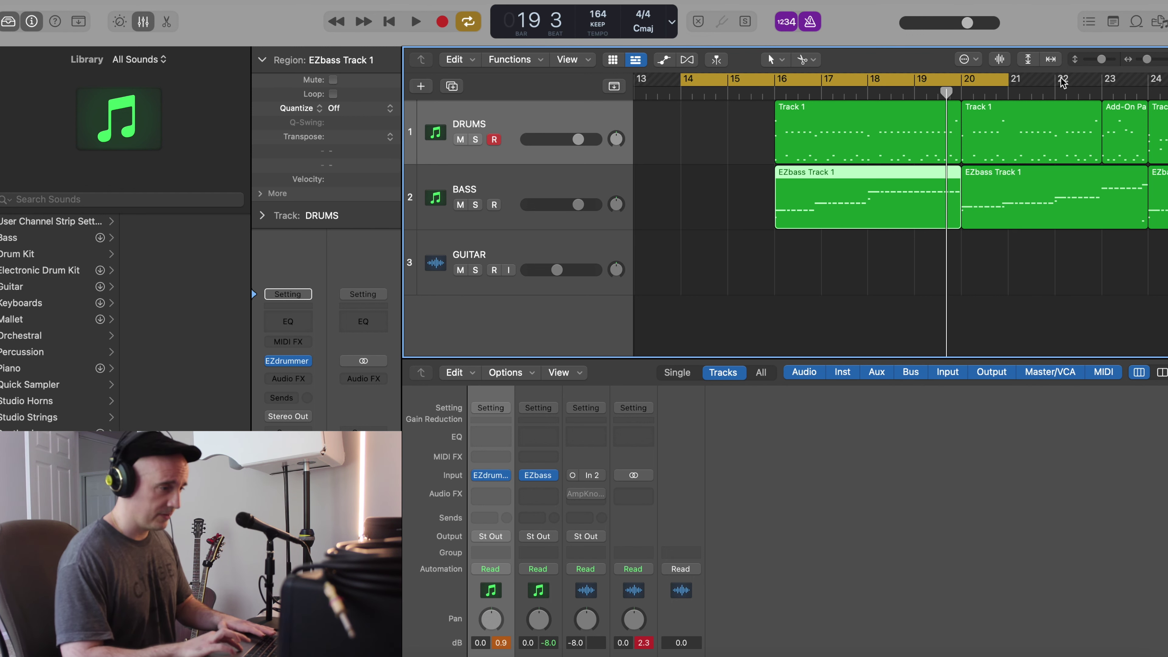
{"action": "left_click_drag", "start_coordinate": [1005, 79], "coordinate": [1006, 78]}
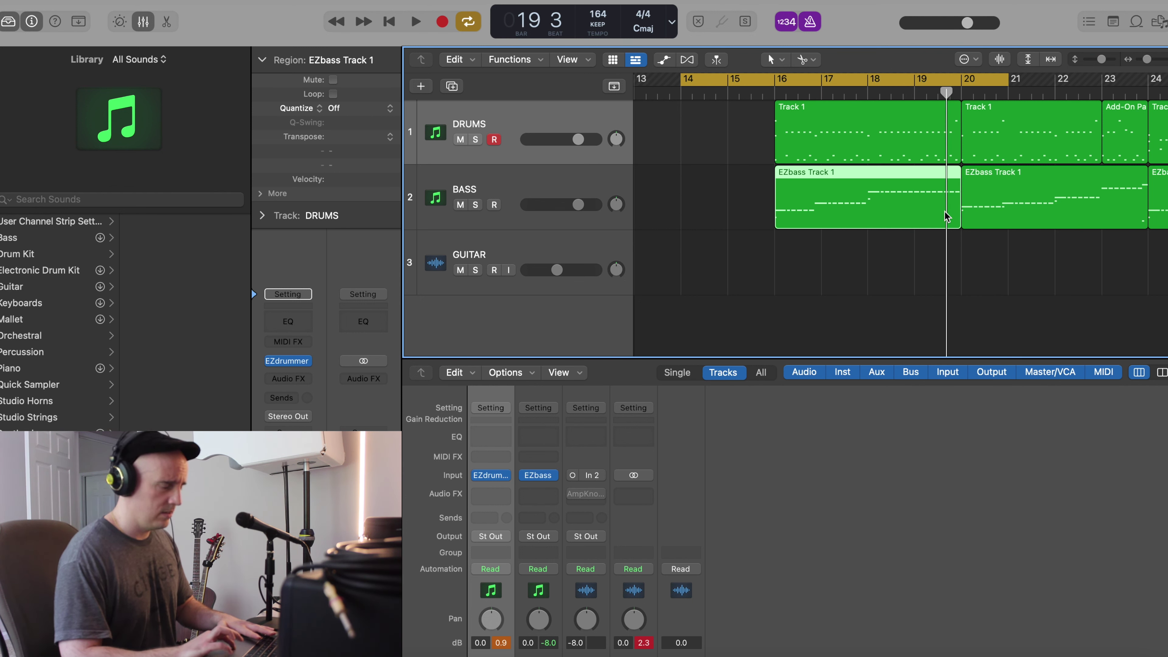
{"action": "key", "text": "shift+space"}
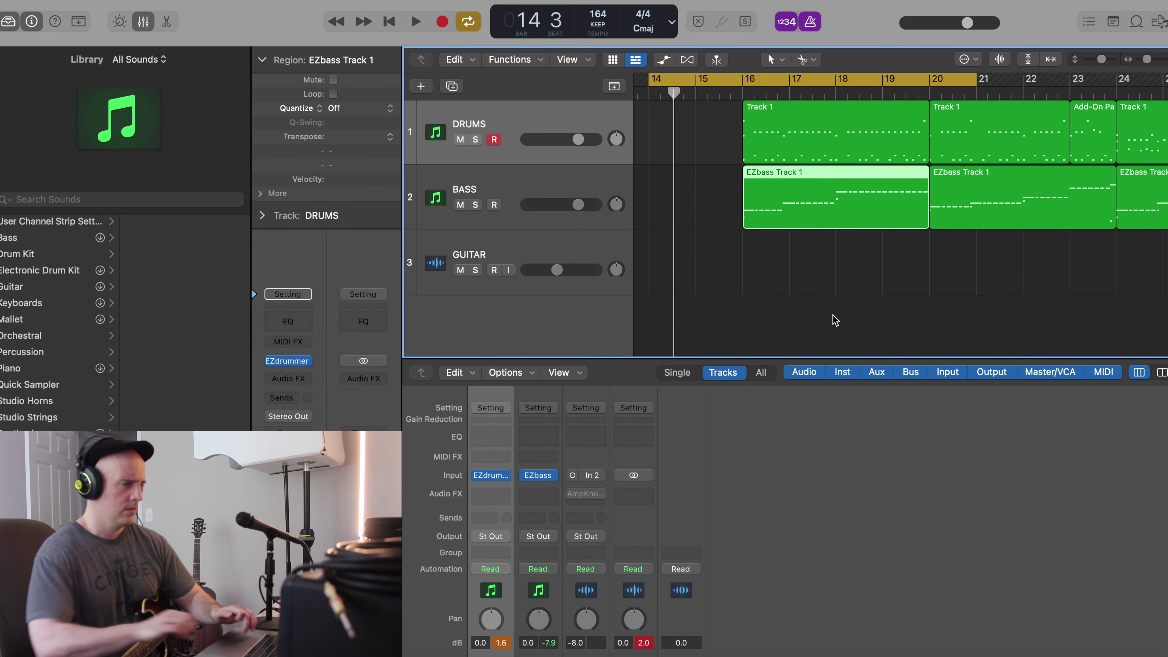
Enlarge the mixer, then switch on and open the AmpKnob plug-in on the GUITAR track, keeping the Hellraiser Tighter Gate preset
{"action": "scroll", "coordinate": [835, 321], "scroll_direction": "down", "scroll_amount": 1}
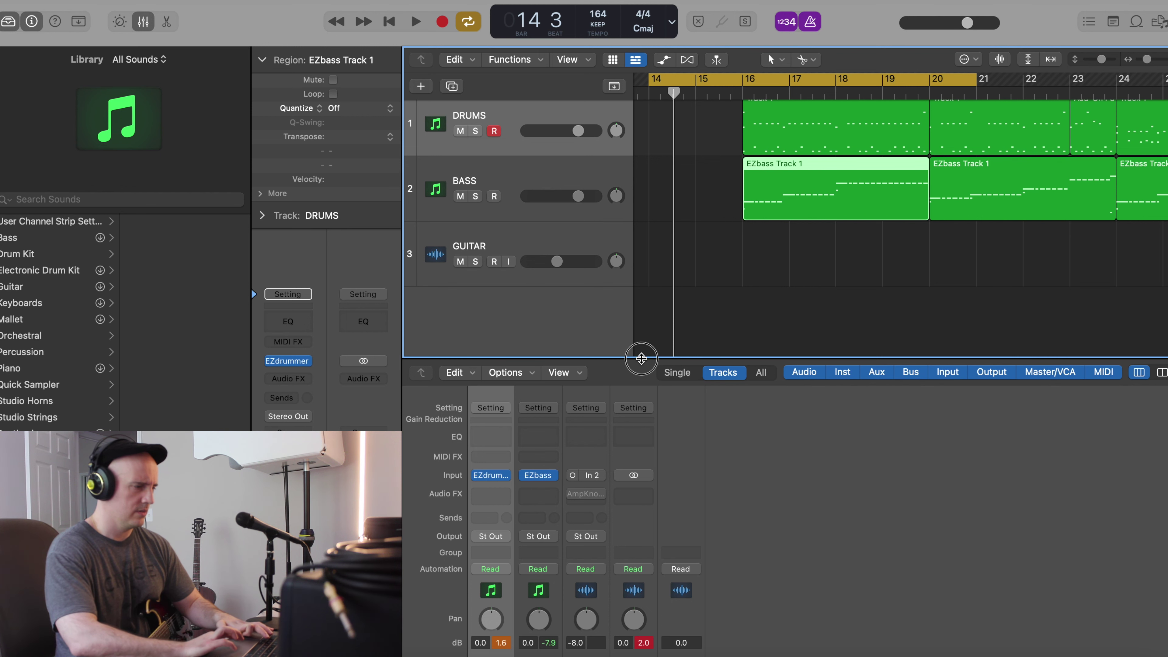
{"action": "left_click_drag", "start_coordinate": [641, 358], "coordinate": [648, 154]}
{"action": "left_click", "coordinate": [585, 649]}
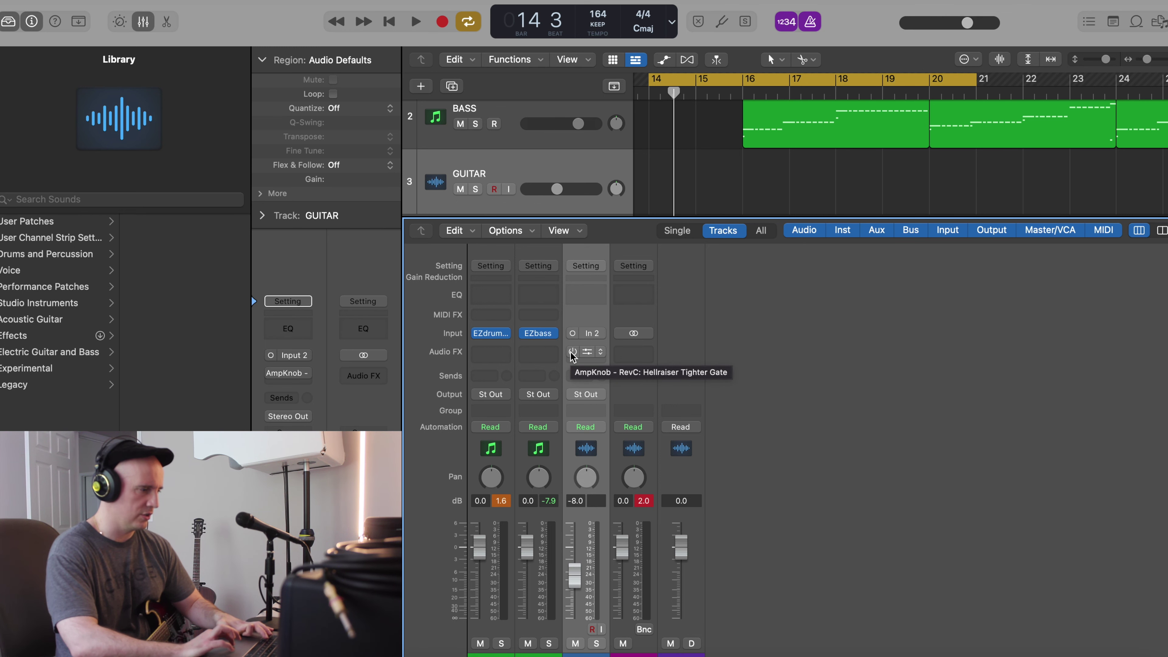
{"action": "left_click", "coordinate": [572, 355]}
{"action": "left_click", "coordinate": [586, 353]}
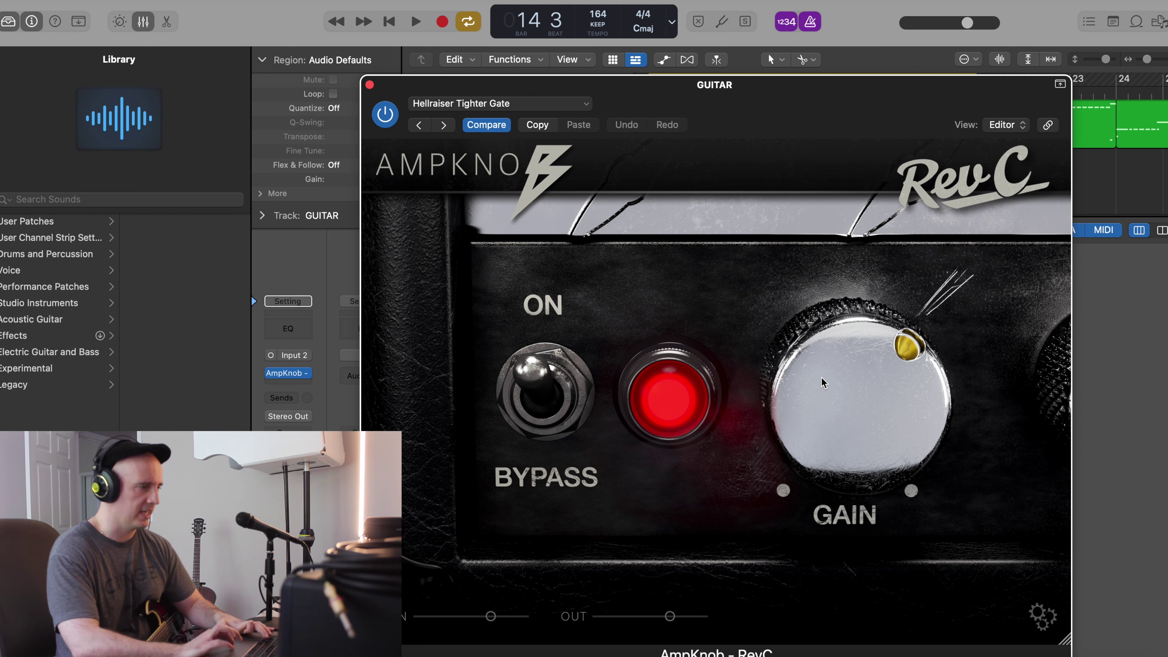
{"action": "left_click", "coordinate": [559, 105]}
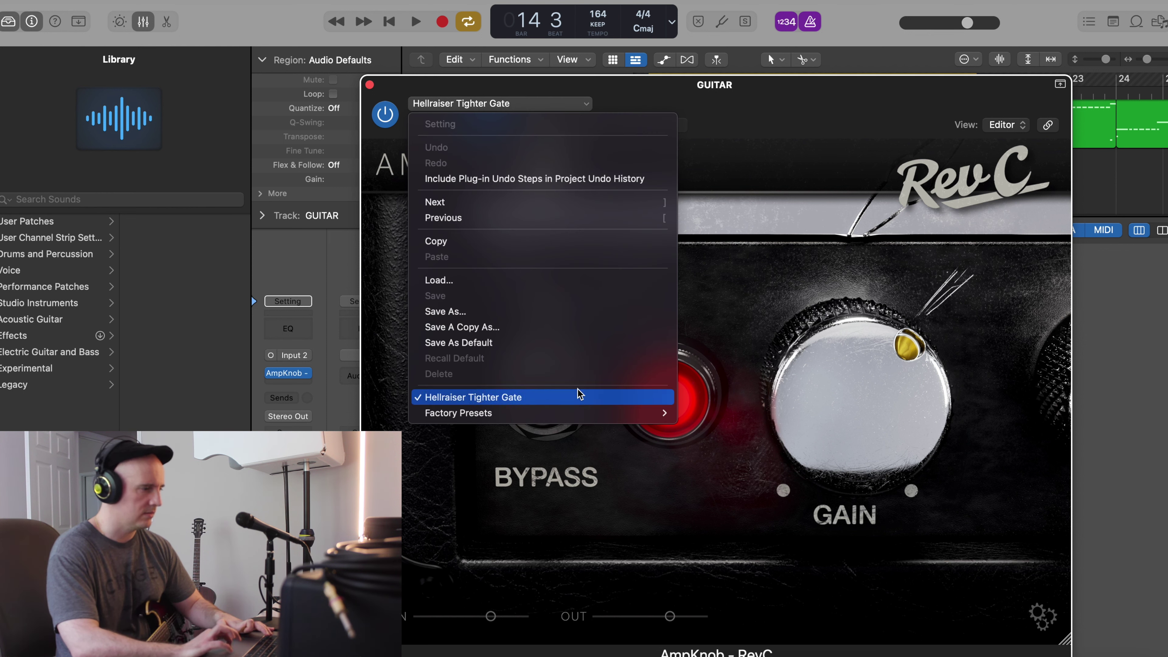
{"action": "left_click", "coordinate": [695, 290]}
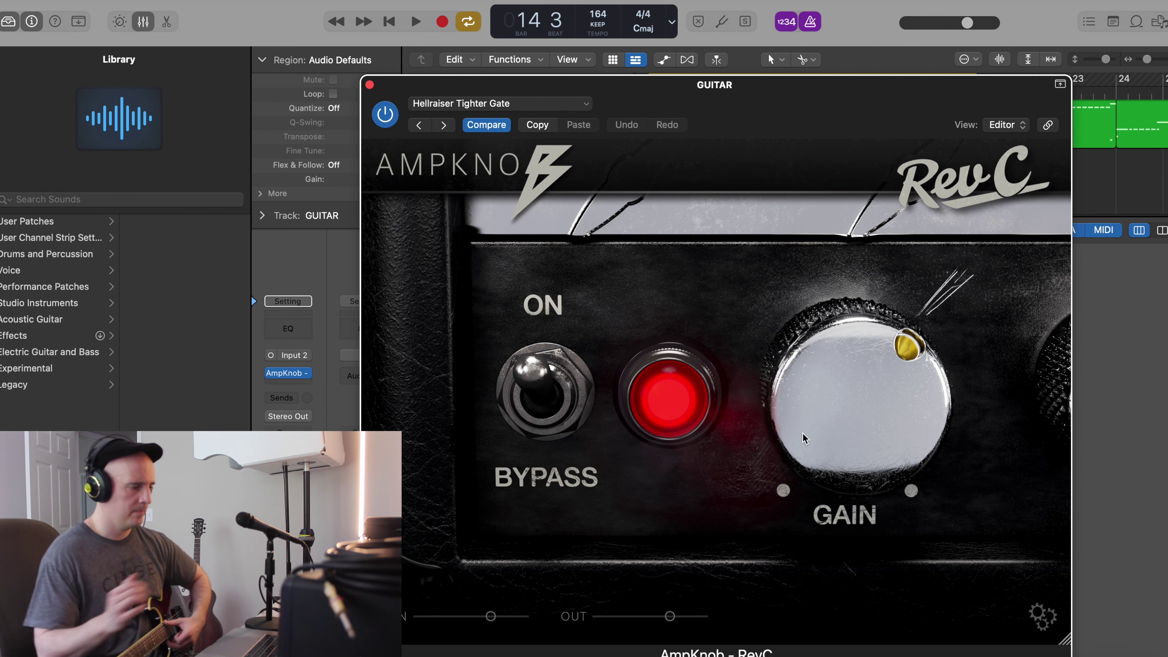
Turn on input monitoring for the GUITAR track and choose Low Latency Monitoring Mode for recording
{"action": "left_click_drag", "start_coordinate": [728, 119], "coordinate": [1142, 109]}
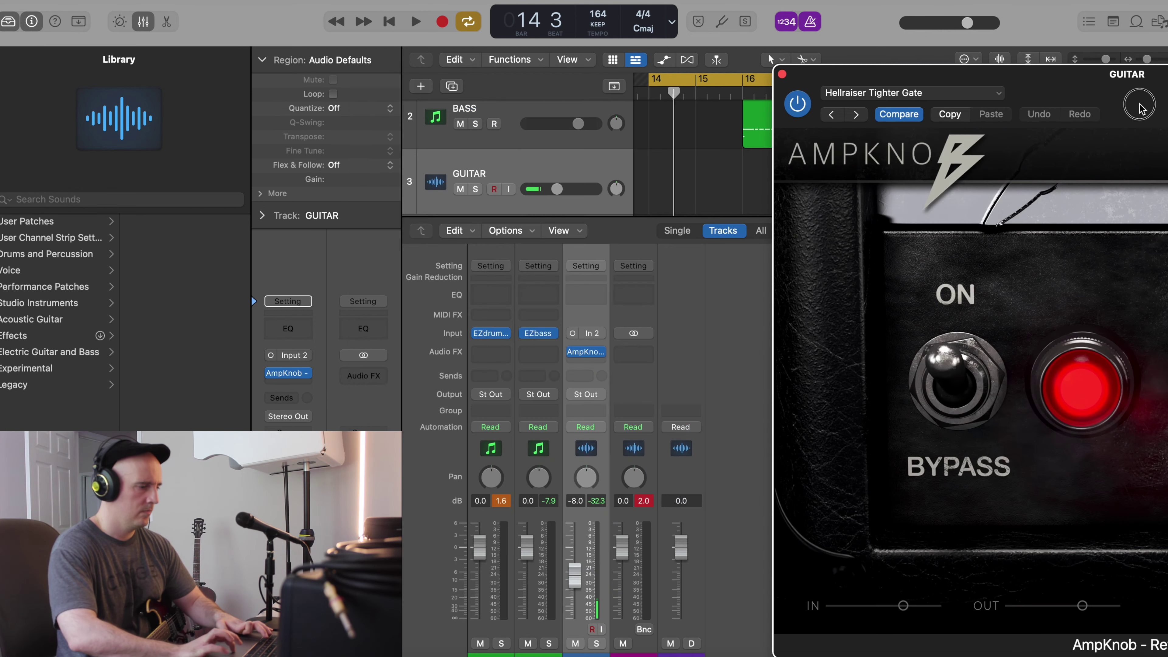
{"action": "left_click", "coordinate": [601, 629]}
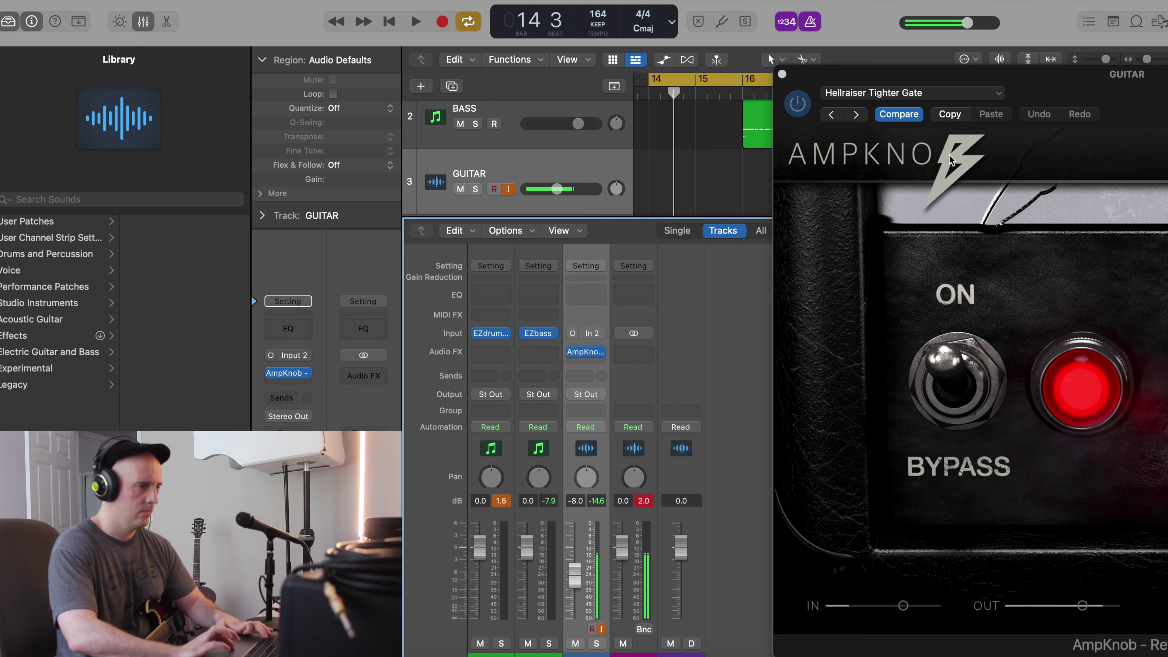
{"action": "left_click", "coordinate": [239, 2]}
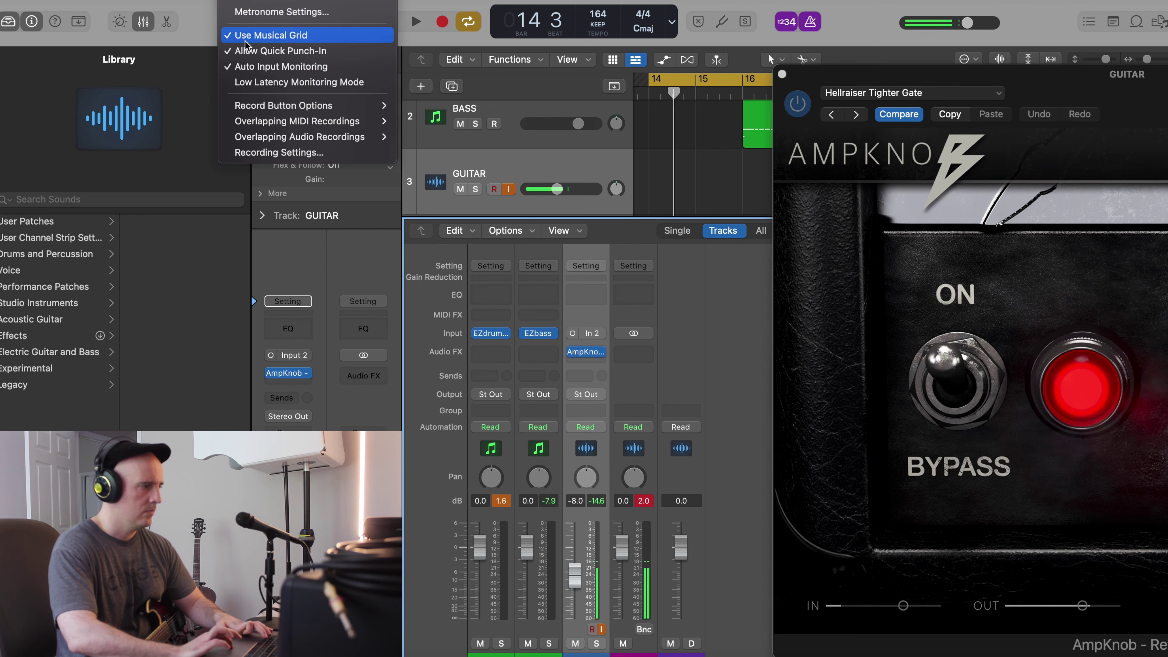
{"action": "left_click", "coordinate": [276, 78]}
Lower the gain in AmpKnob, check its gate settings and close the plug-in
{"action": "left_click_drag", "start_coordinate": [916, 104], "coordinate": [384, 24]}
{"action": "left_click_drag", "start_coordinate": [696, 359], "coordinate": [695, 368]}
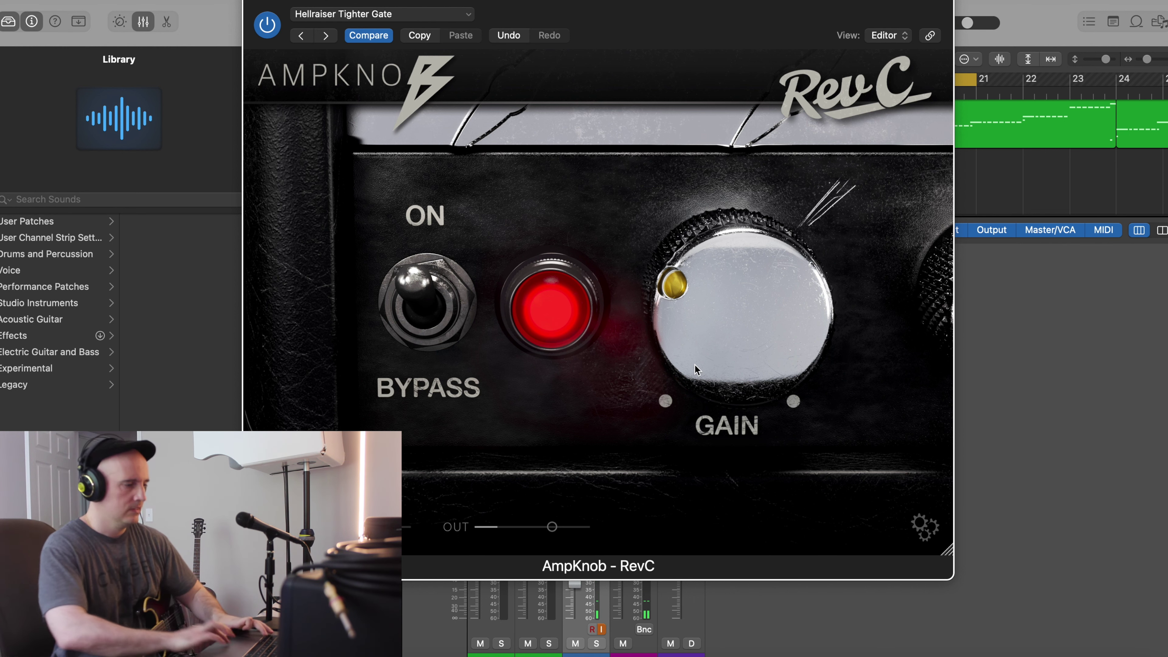
{"action": "left_click", "coordinate": [925, 532]}
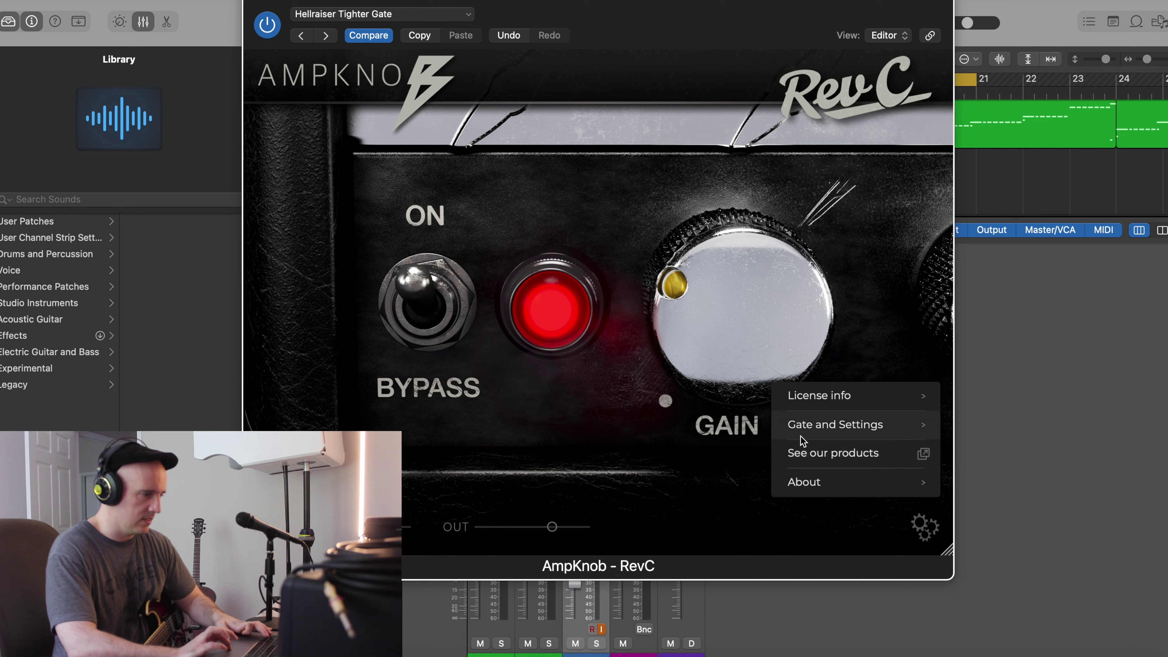
{"action": "left_click", "coordinate": [803, 428]}
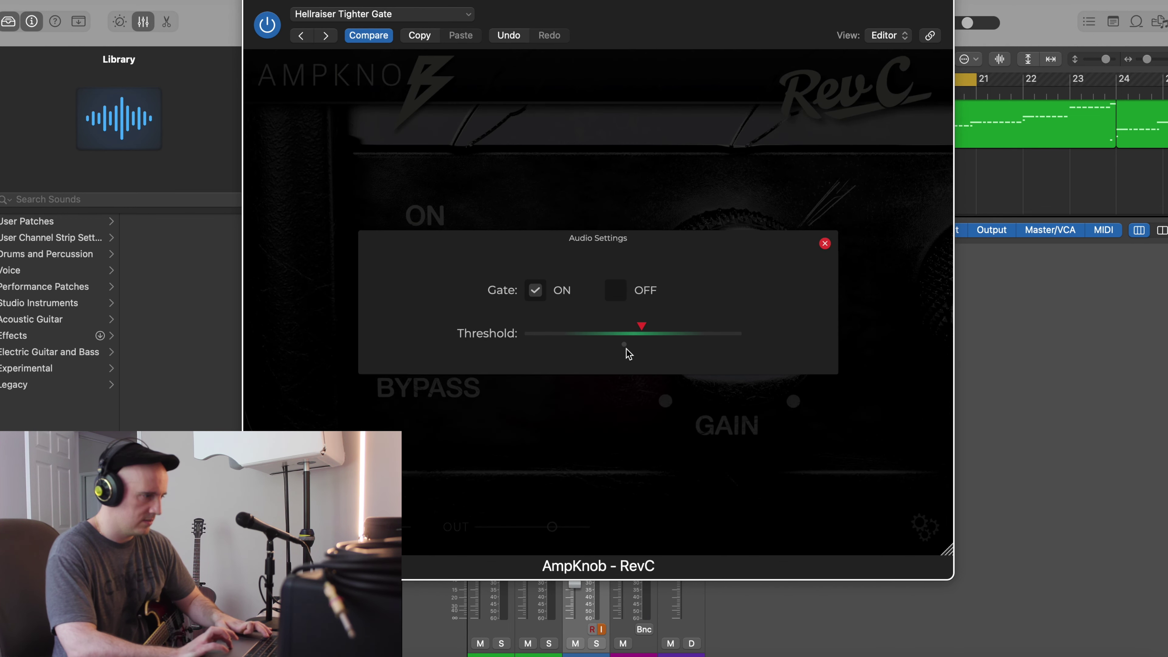
{"action": "left_click", "coordinate": [256, 2]}
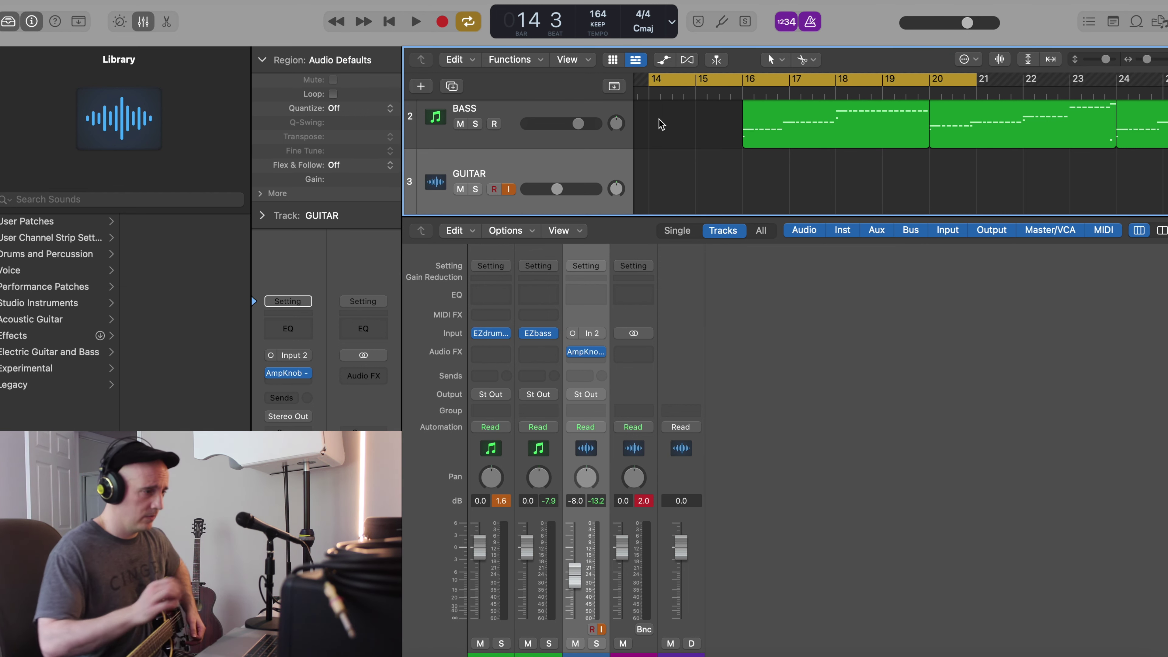
Record four takes on the GUITAR track over bars 14 to 21, and collapse their take folder with the mixer hidden
{"action": "key", "text": "r"}
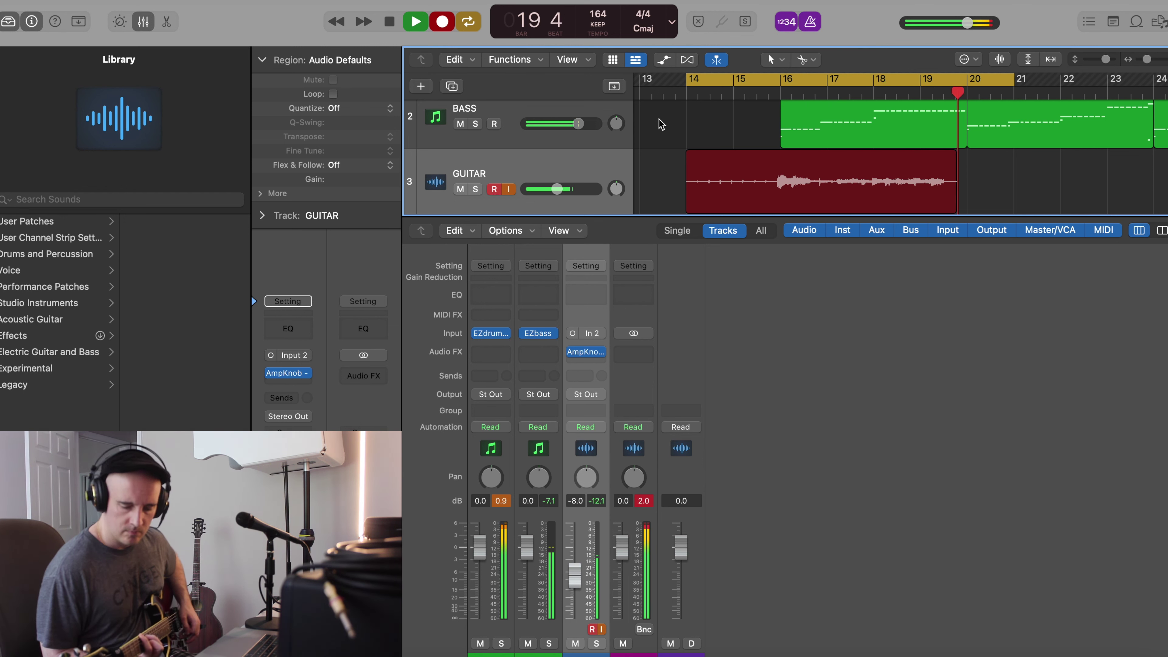
{"action": "key", "text": "space"}
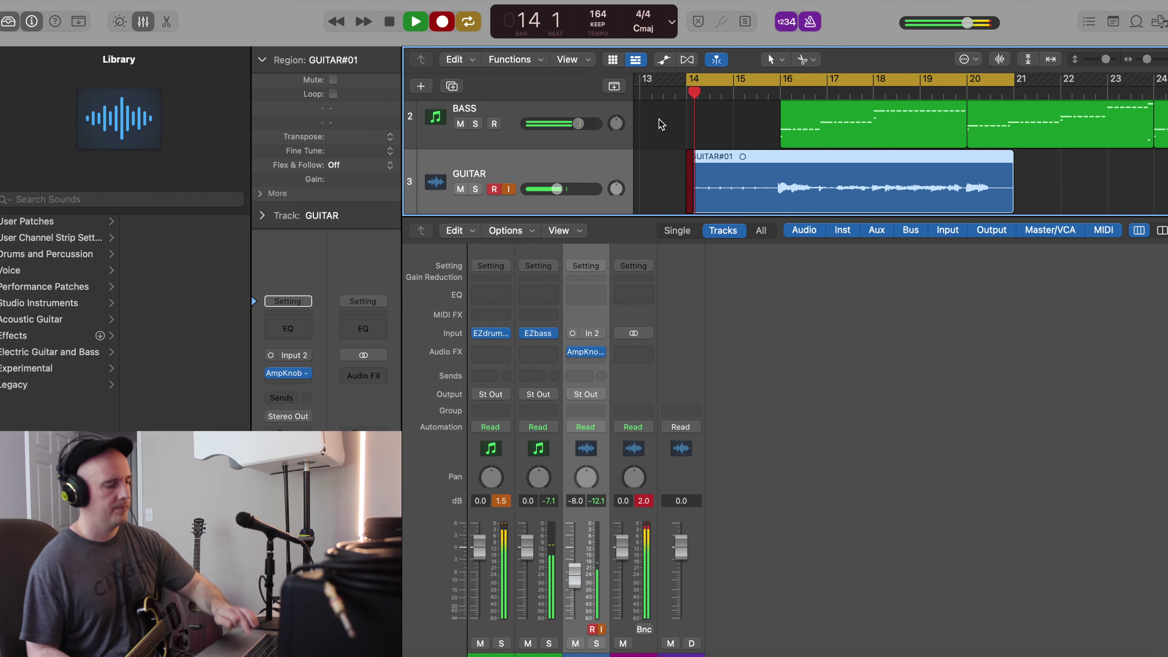
{"action": "key", "text": "space"}
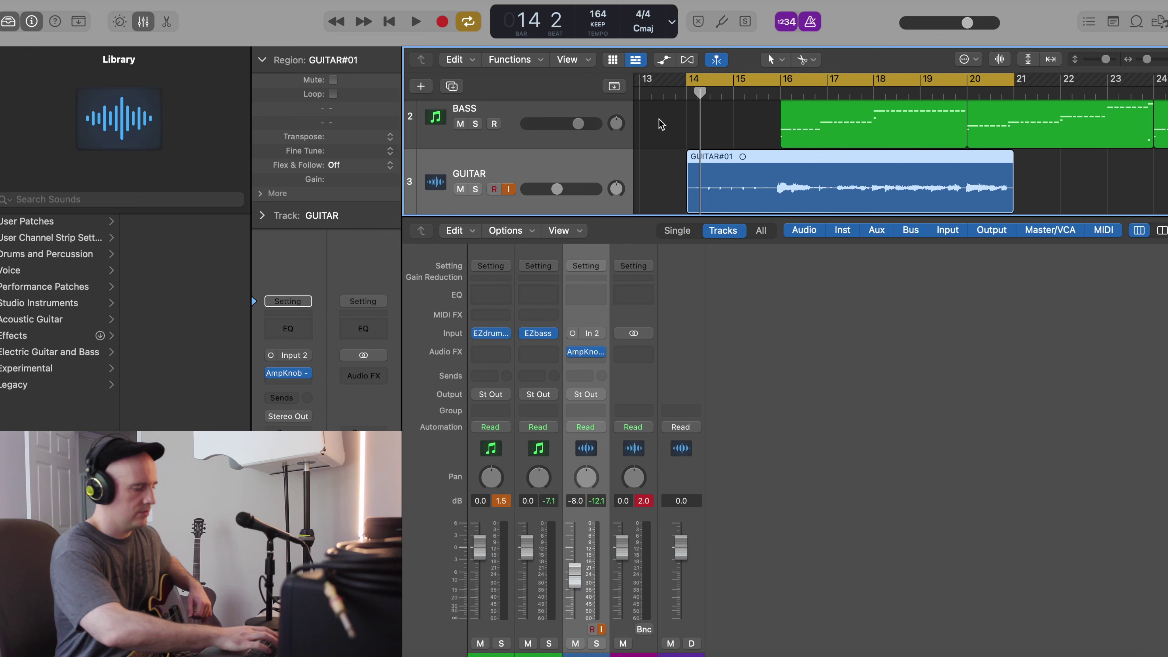
{"action": "left_click", "coordinate": [658, 118]}
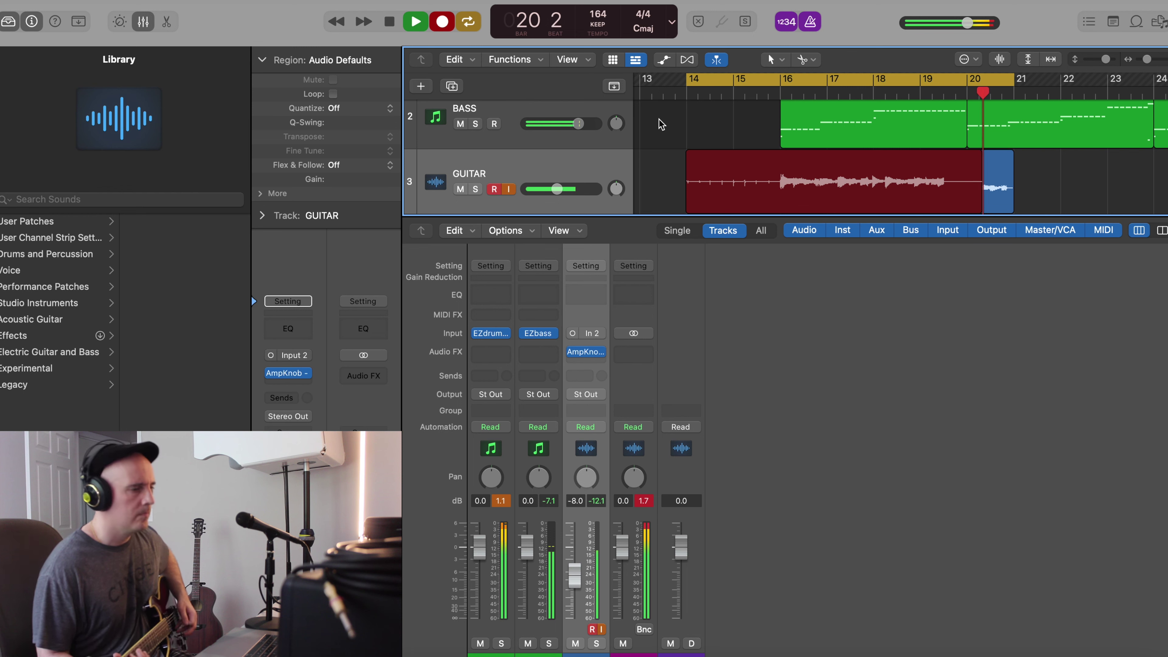
{"action": "key", "text": "space"}
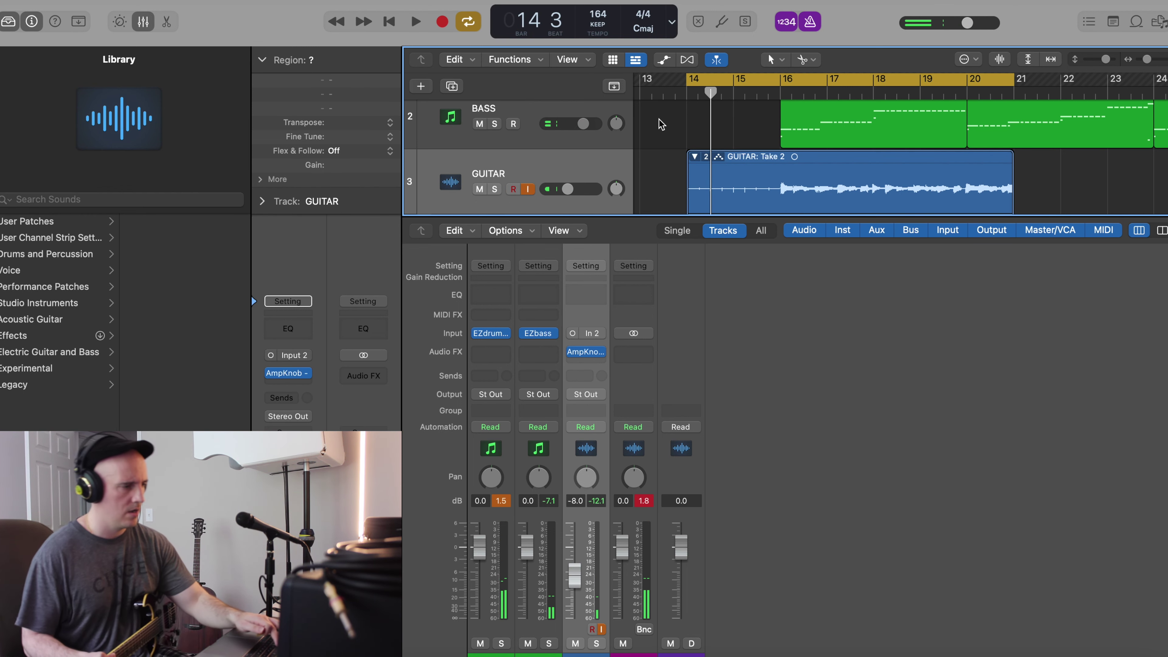
{"action": "key", "text": "r"}
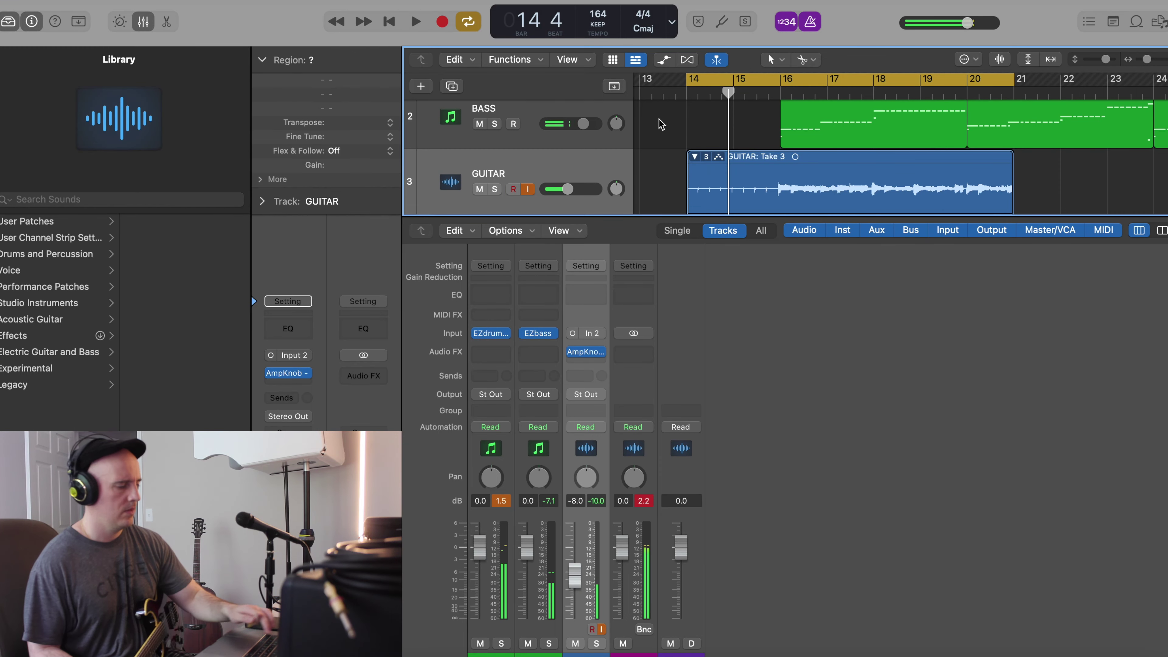
{"action": "key", "text": "r"}
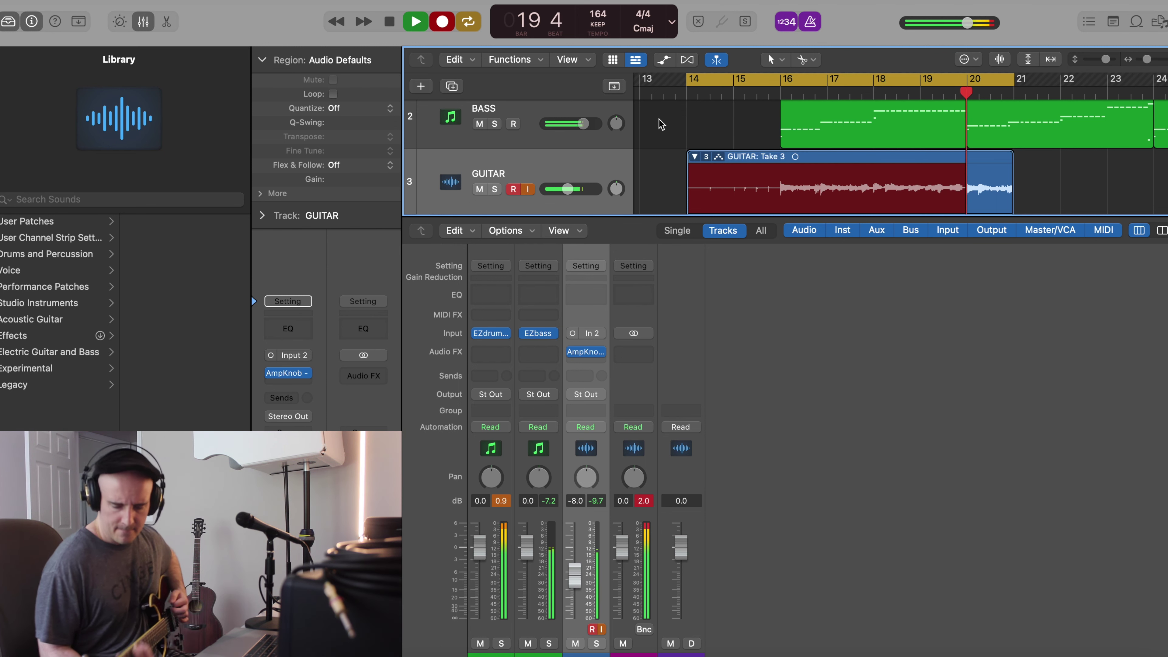
{"action": "key", "text": "space"}
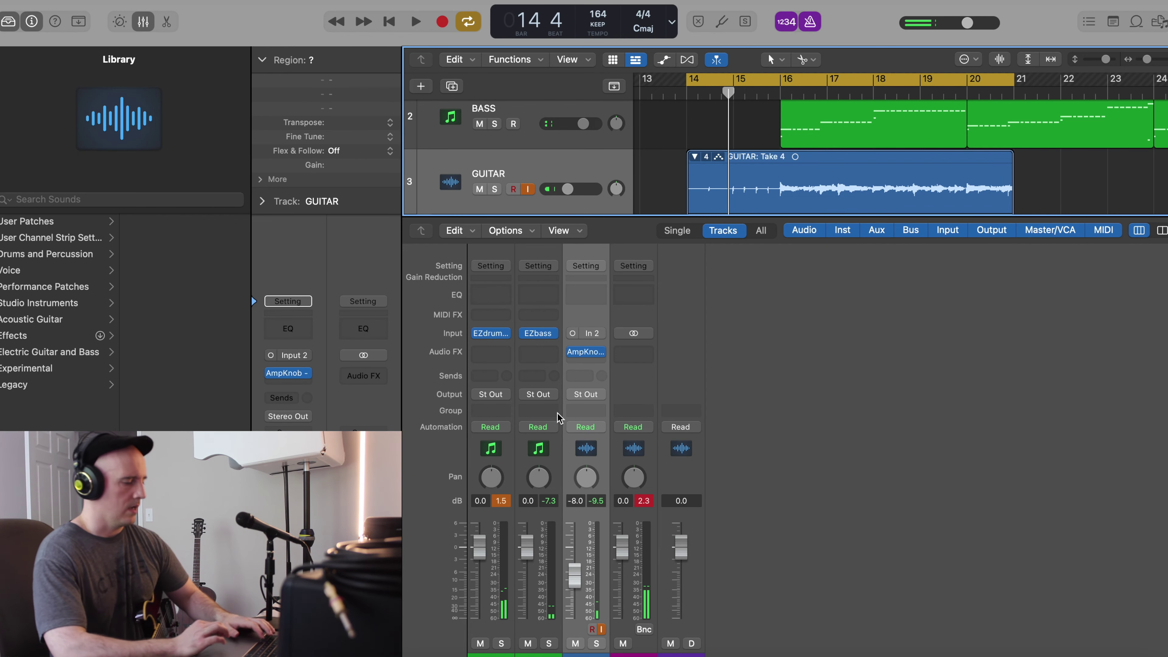
{"action": "key", "text": "x"}
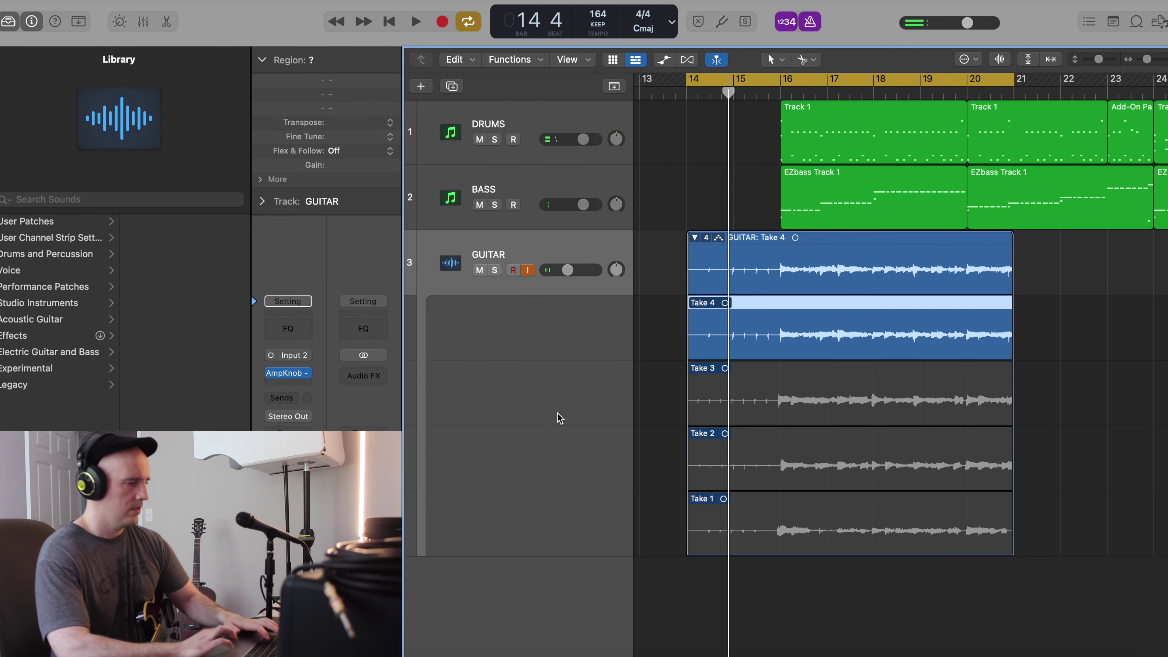
{"action": "left_click", "coordinate": [691, 239]}
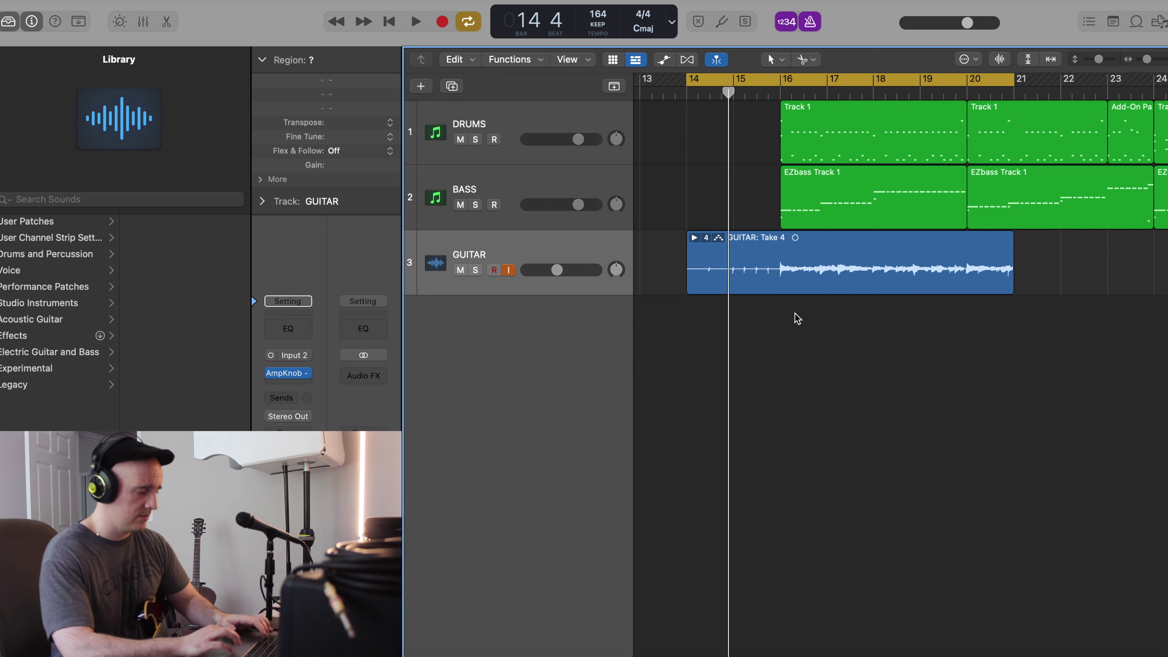
Duplicate the GUITAR track twice with the same settings and name the new tracks GUITAR L and GUITAR R
{"action": "left_click", "coordinate": [474, 285]}
{"action": "key", "text": "super+d"}
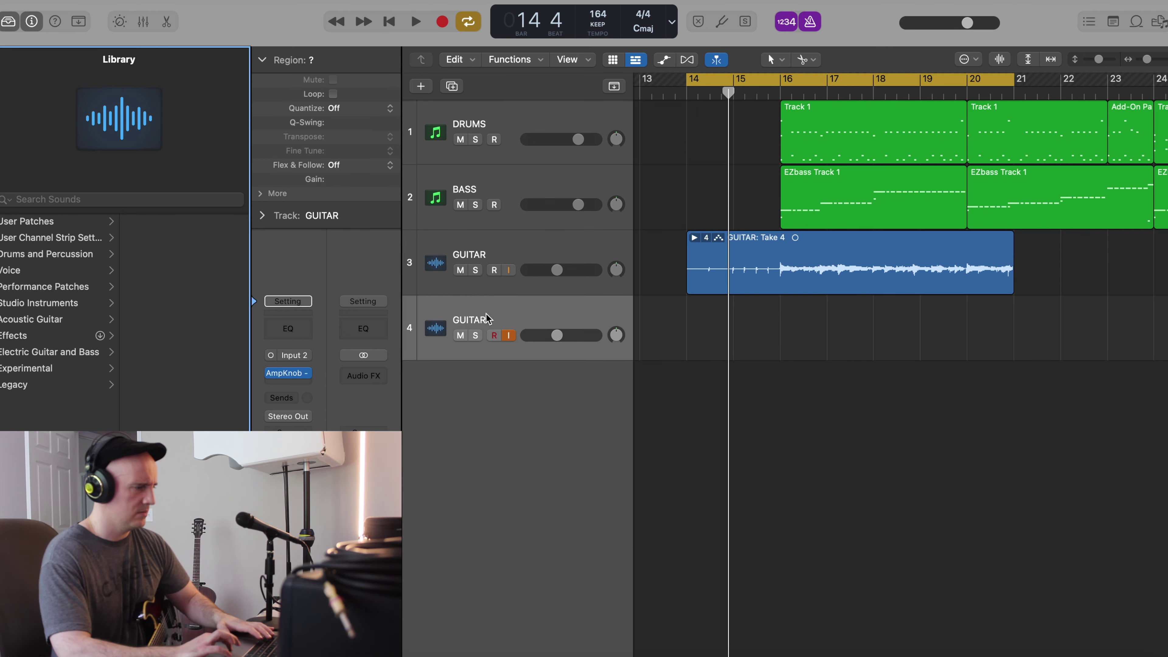
{"action": "double_click", "coordinate": [485, 319]}
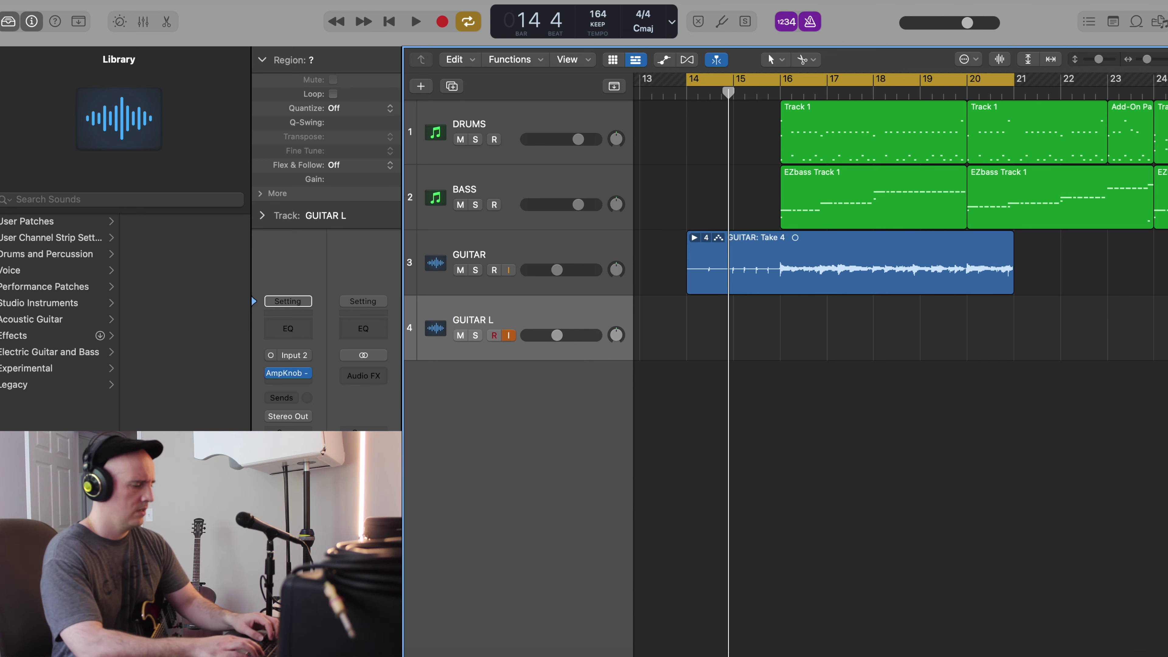
{"action": "key", "text": "super+d"}
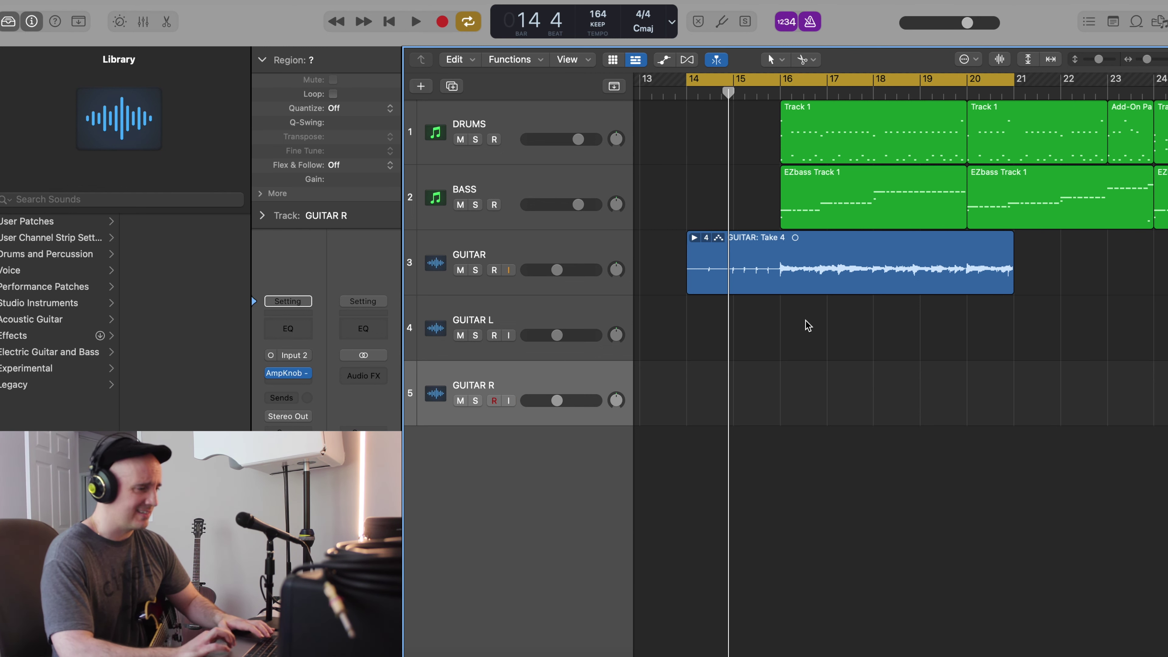
Remove the input assignment from the GUITAR L and GUITAR R channels, select the GUITAR track and hide the mixer
{"action": "key", "text": "x"}
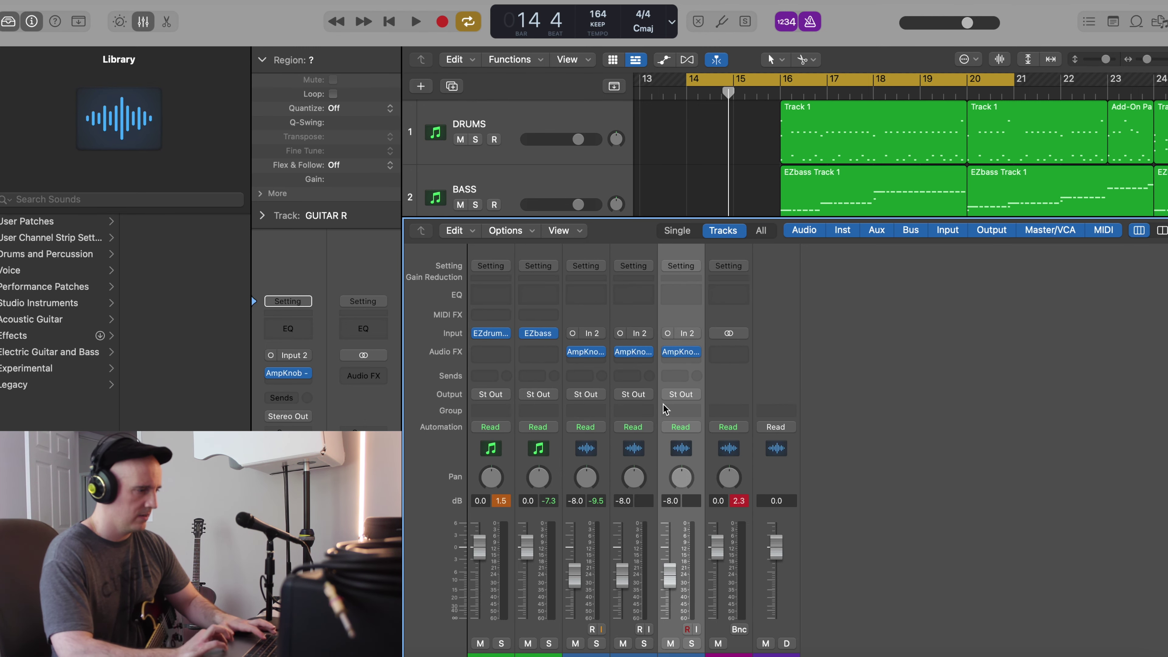
{"action": "key", "text": "Up"}
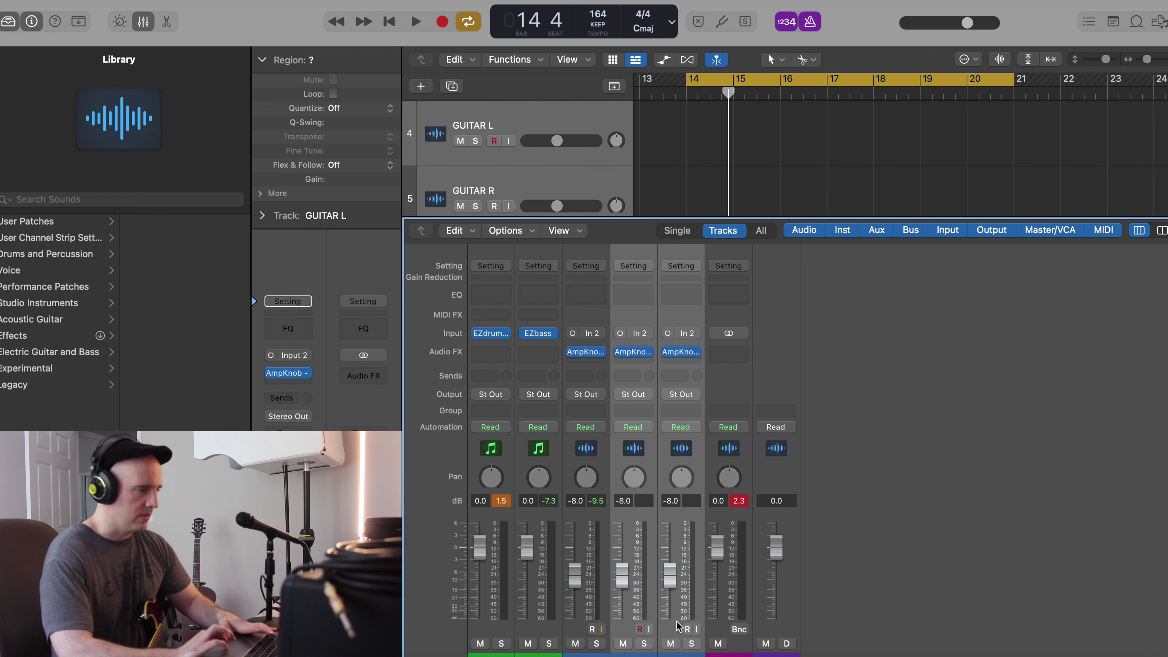
{"action": "left_click", "coordinate": [685, 334]}
{"action": "left_click", "coordinate": [693, 358]}
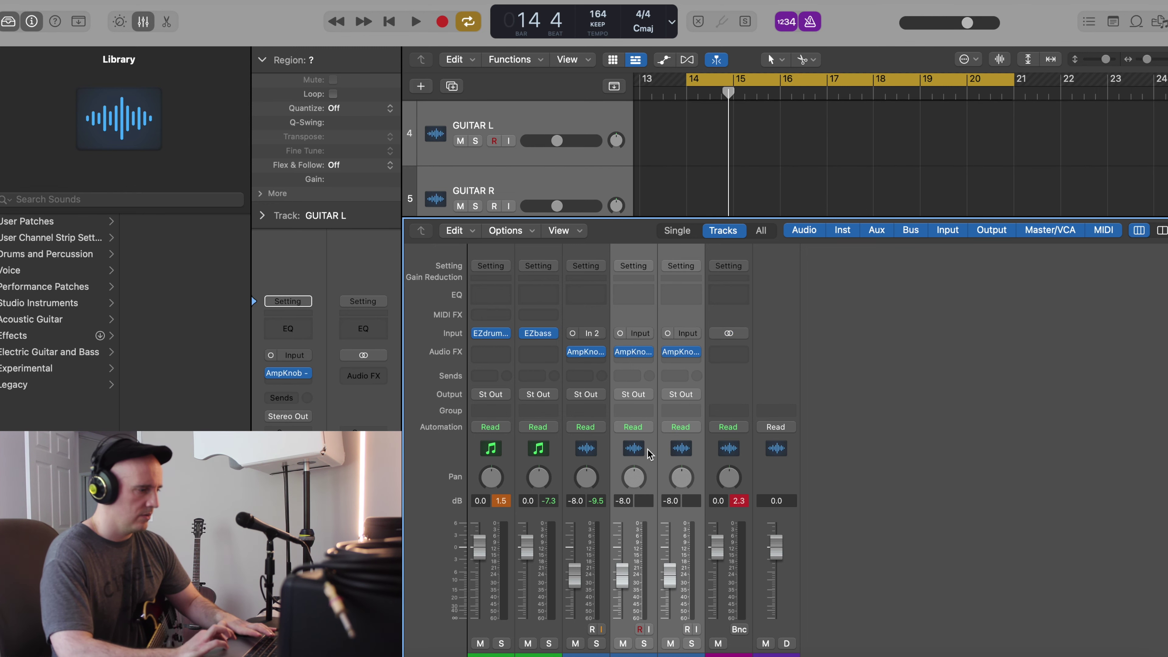
{"action": "left_click", "coordinate": [580, 653]}
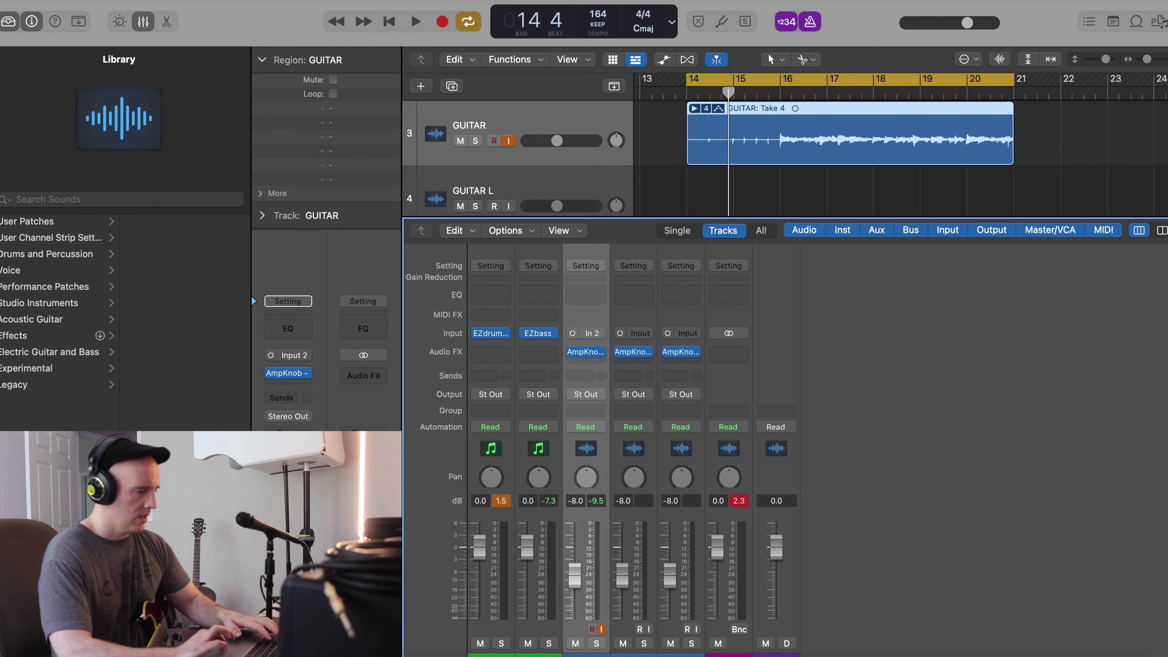
{"action": "key", "text": "x"}
Move the four-take folder from the GUITAR track to GUITAR L and play through the cycled section
{"action": "left_click_drag", "start_coordinate": [800, 287], "coordinate": [796, 322]}
{"action": "left_click", "coordinate": [797, 218]}
{"action": "key", "text": "space"}
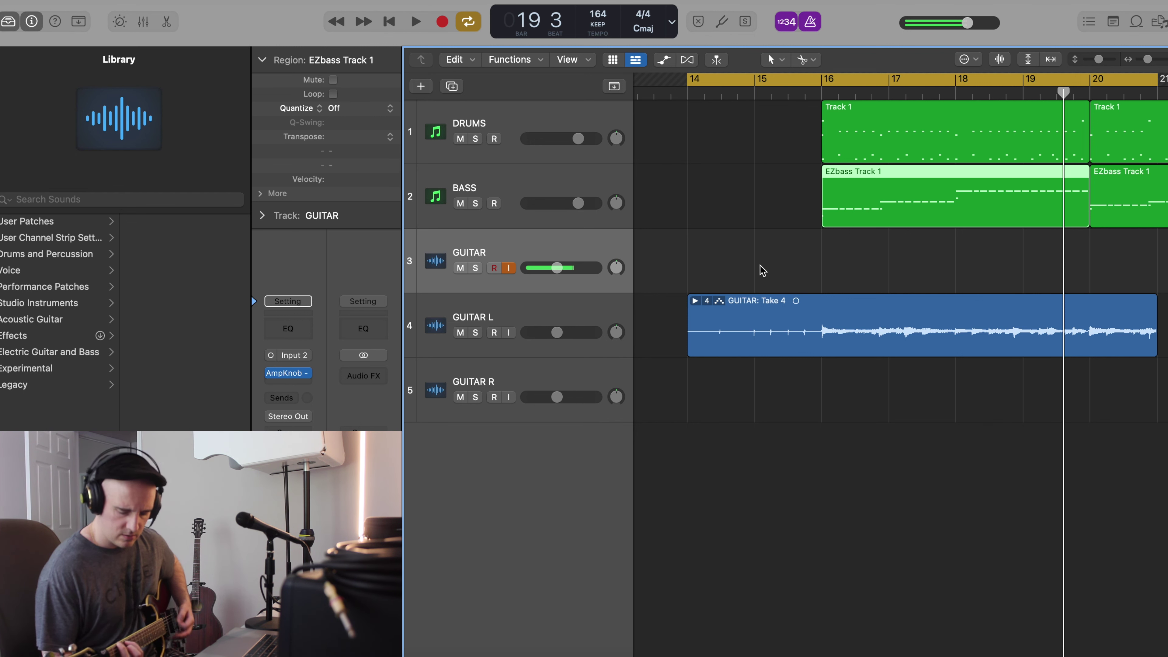
Record four takes of the second guitar on the GUITAR track over the cycled section, starting at bar 14
{"action": "key", "text": "r"}
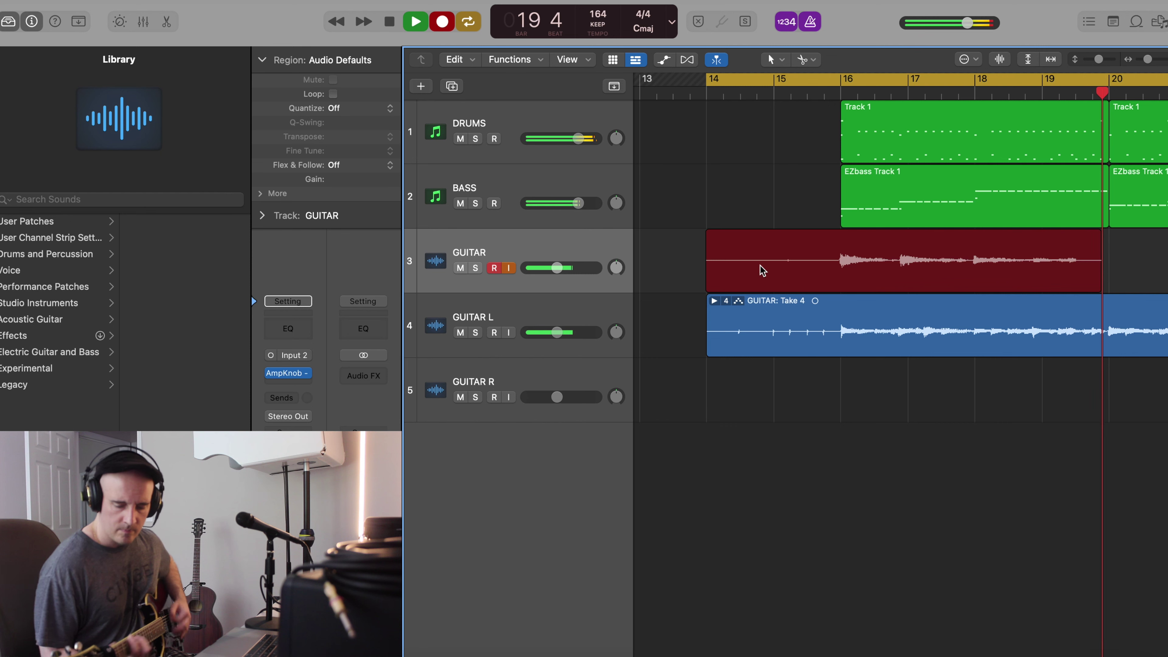
{"action": "key", "text": "space"}
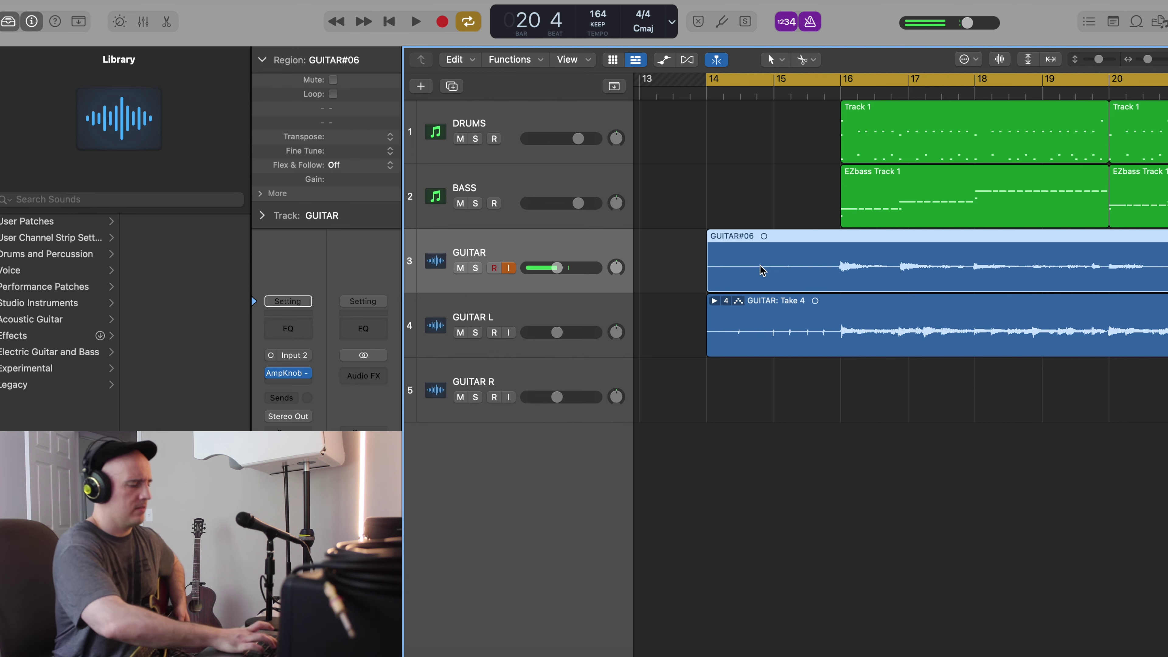
{"action": "key", "text": "r"}
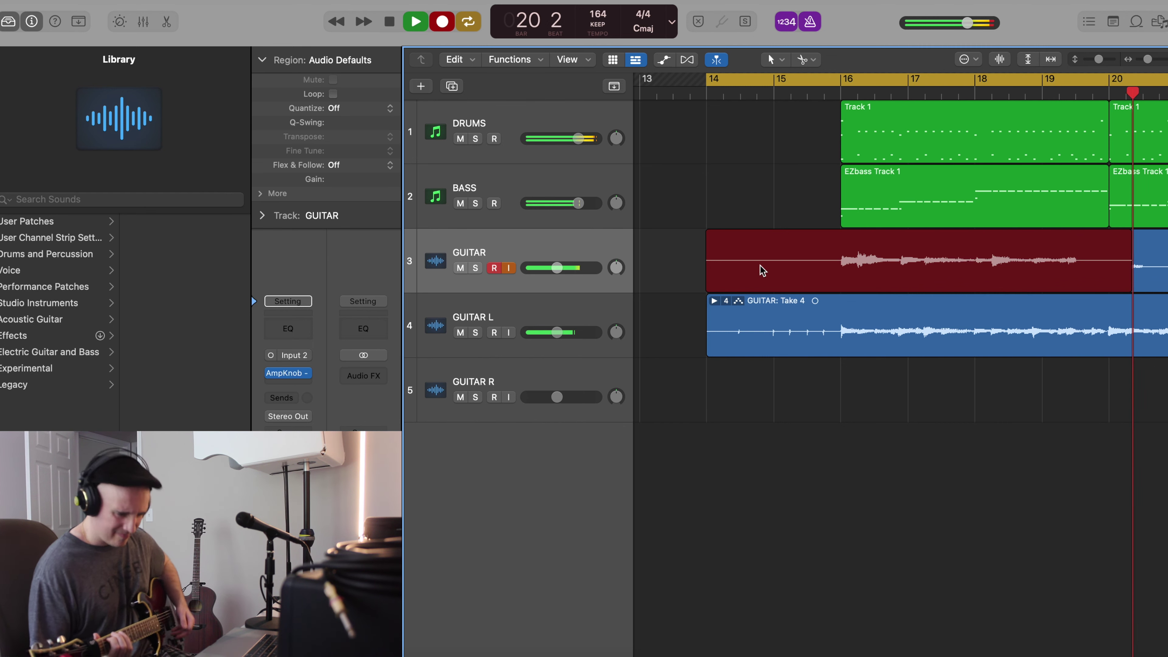
{"action": "key", "text": "space"}
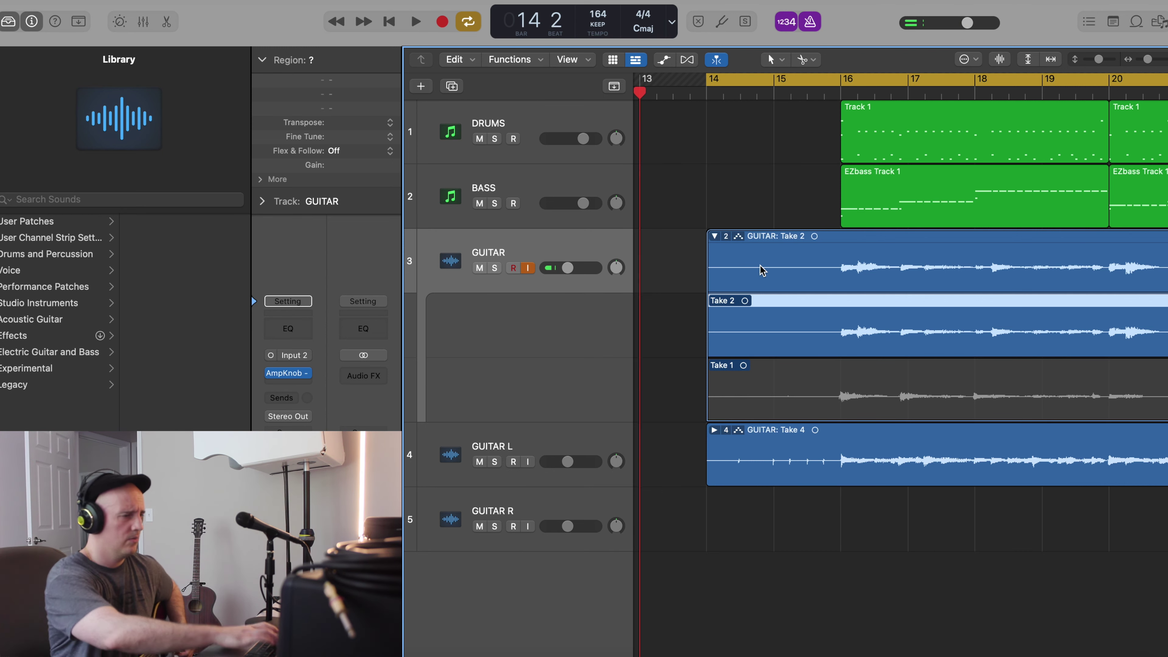
{"action": "key", "text": "r"}
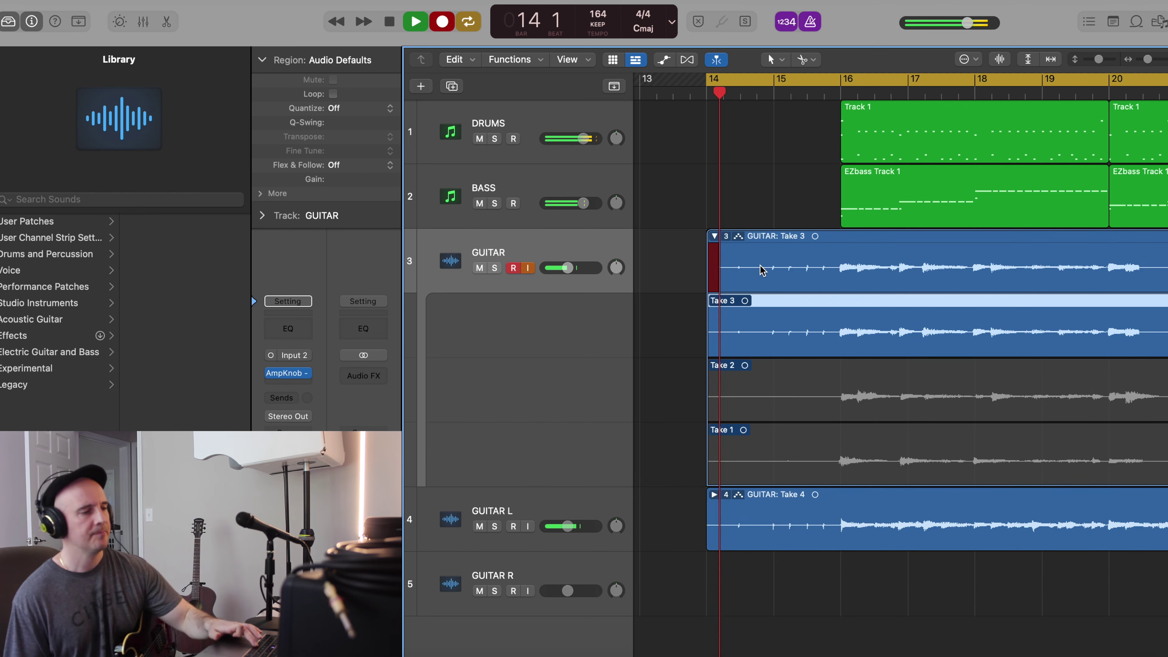
{"action": "key", "text": "space"}
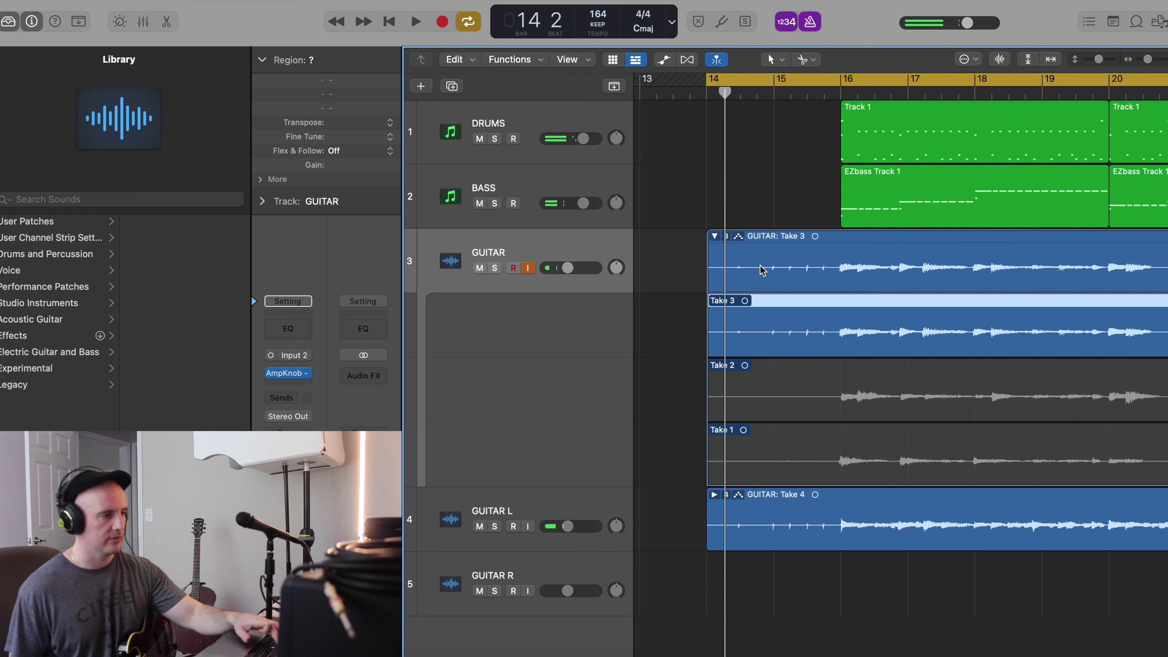
{"action": "key", "text": "r"}
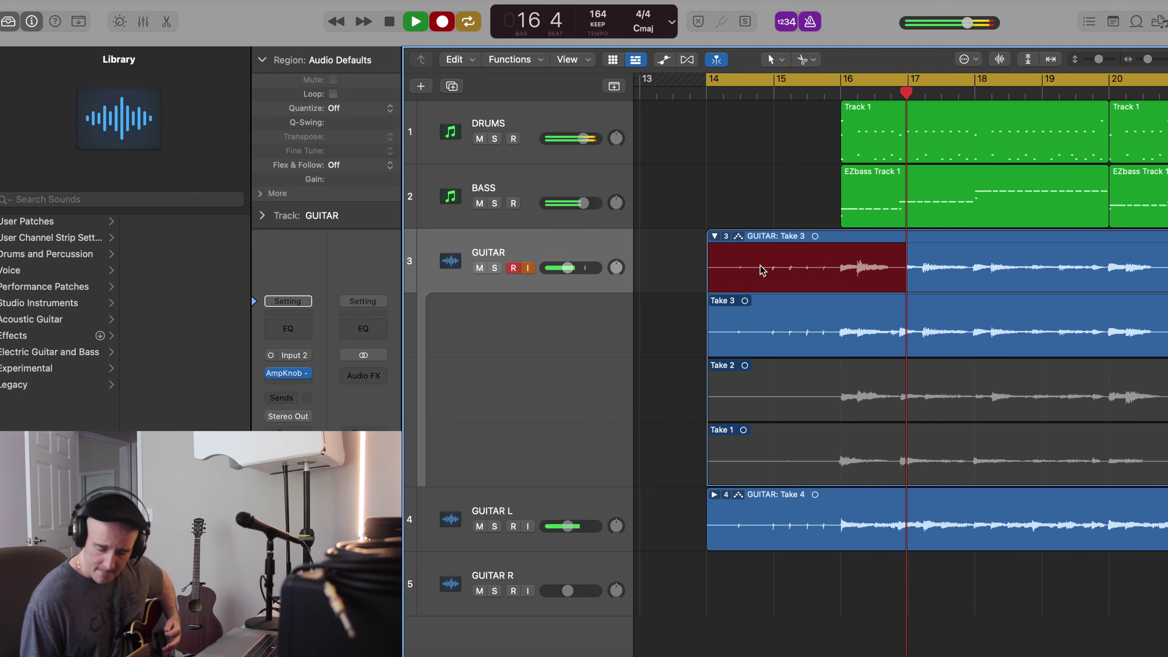
{"action": "key", "text": "super+period"}
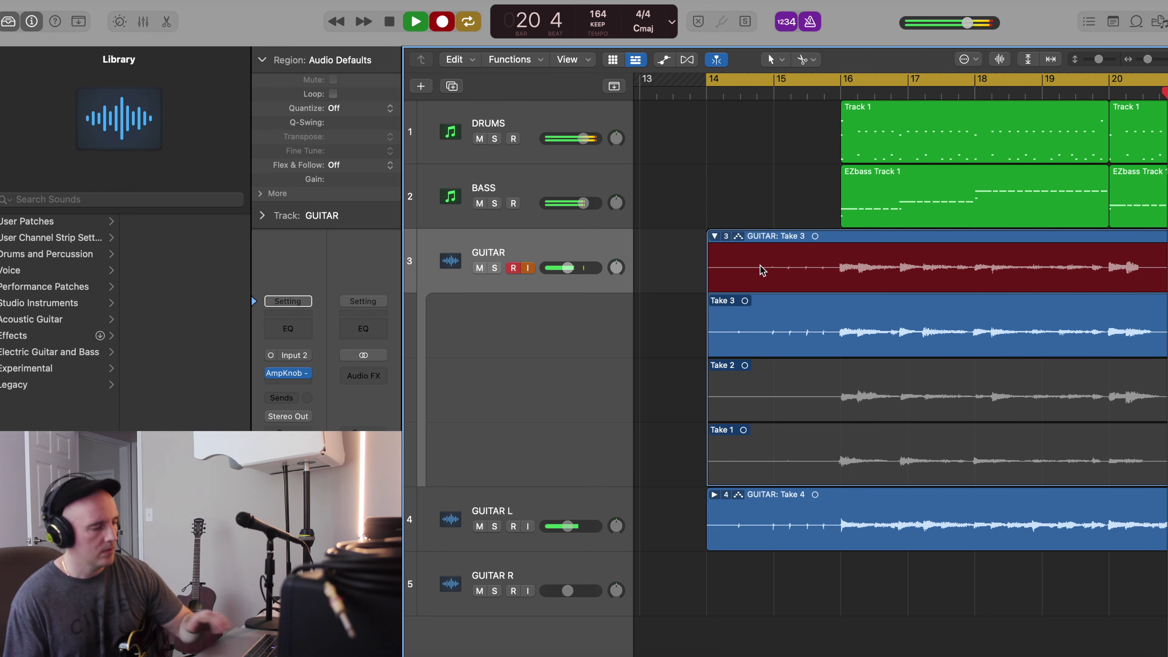
{"action": "key", "text": "space"}
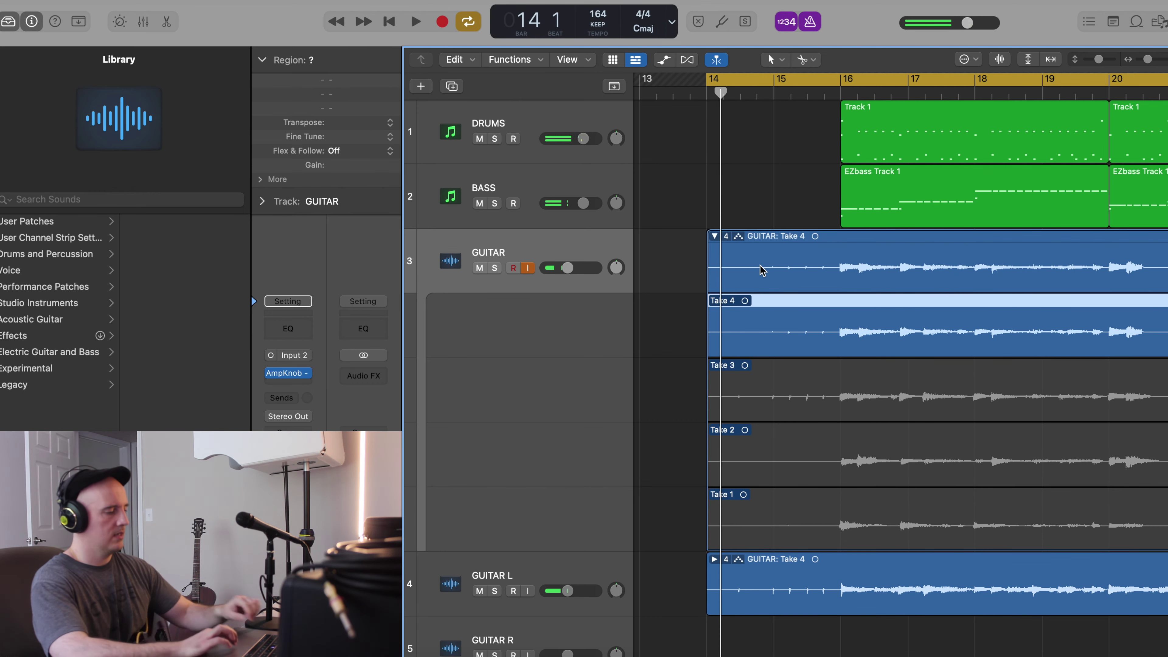
Split the GUITAR take folder just before bar 16, delete the lead-in part and collapse the remaining folder
{"action": "left_click", "coordinate": [713, 239]}
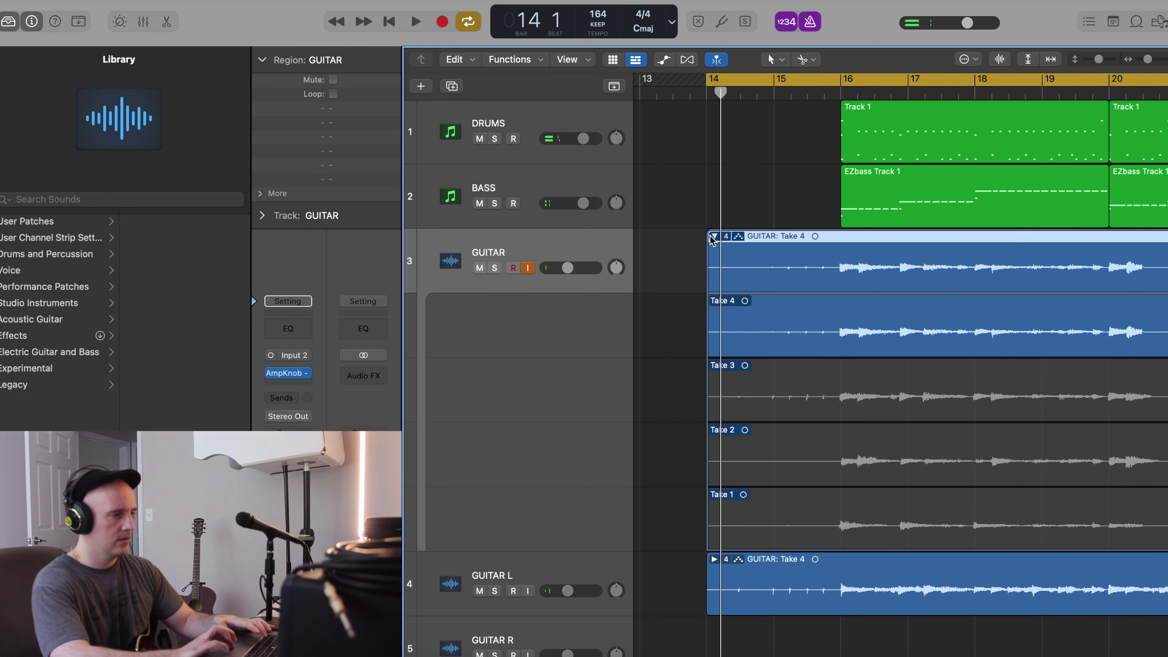
{"action": "key", "text": "super+Right"}
{"action": "key", "text": "super+Right"}
{"action": "key", "text": "super+Right"}
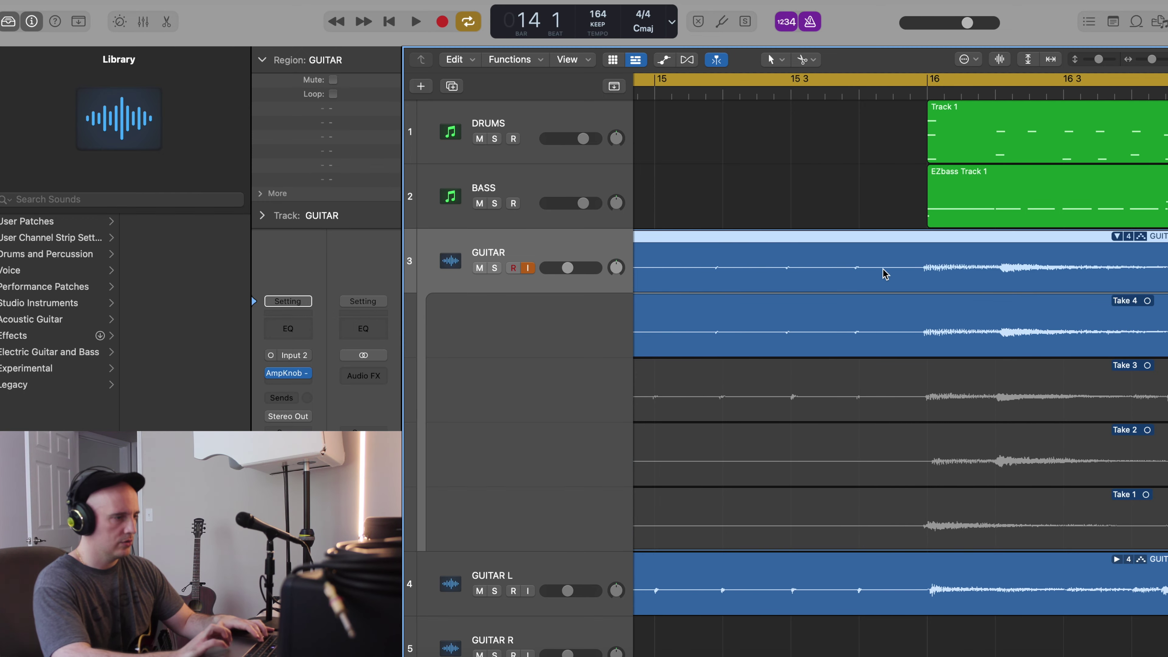
{"action": "left_click_drag", "start_coordinate": [923, 256], "coordinate": [914, 253]}
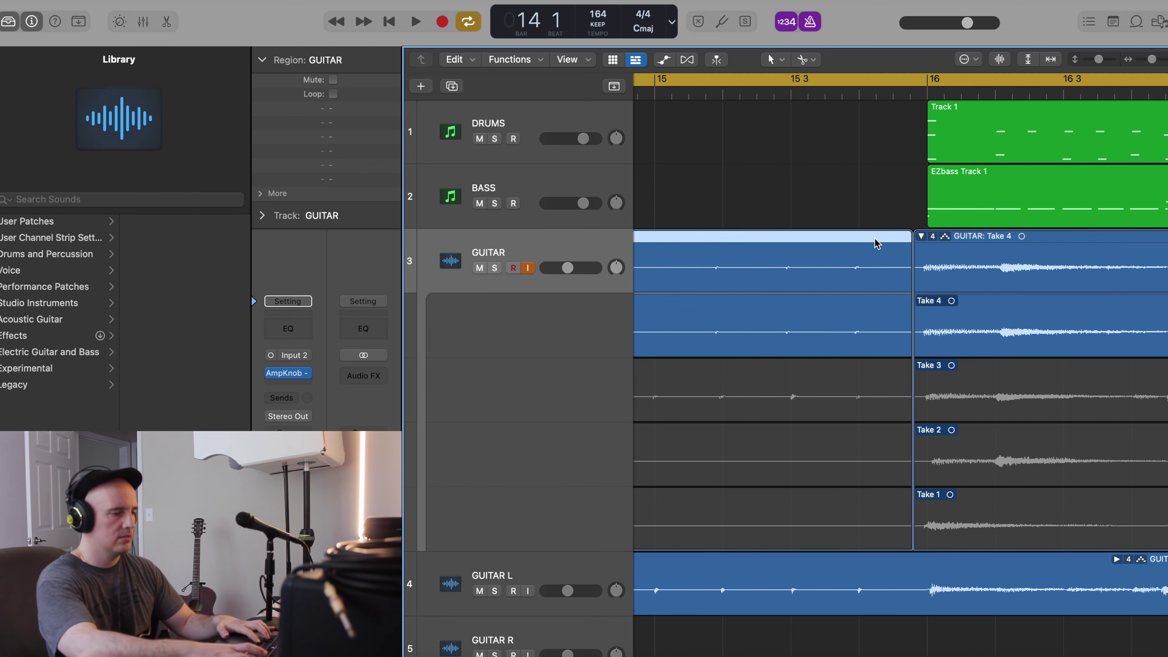
{"action": "left_click", "coordinate": [921, 237]}
{"action": "key", "text": "super+Left"}
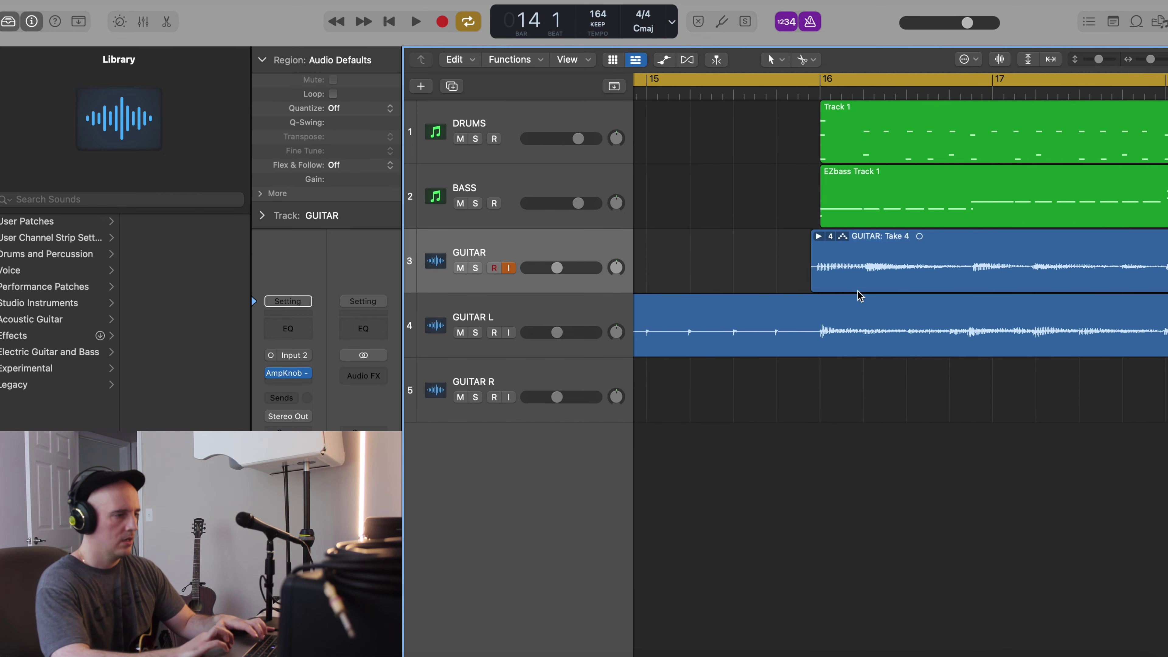
Split the GUITAR L take folder just before bar 16 and delete its lead-in
{"action": "left_click", "coordinate": [811, 336]}
{"action": "left_click", "coordinate": [768, 335]}
{"action": "key", "text": "Delete"}
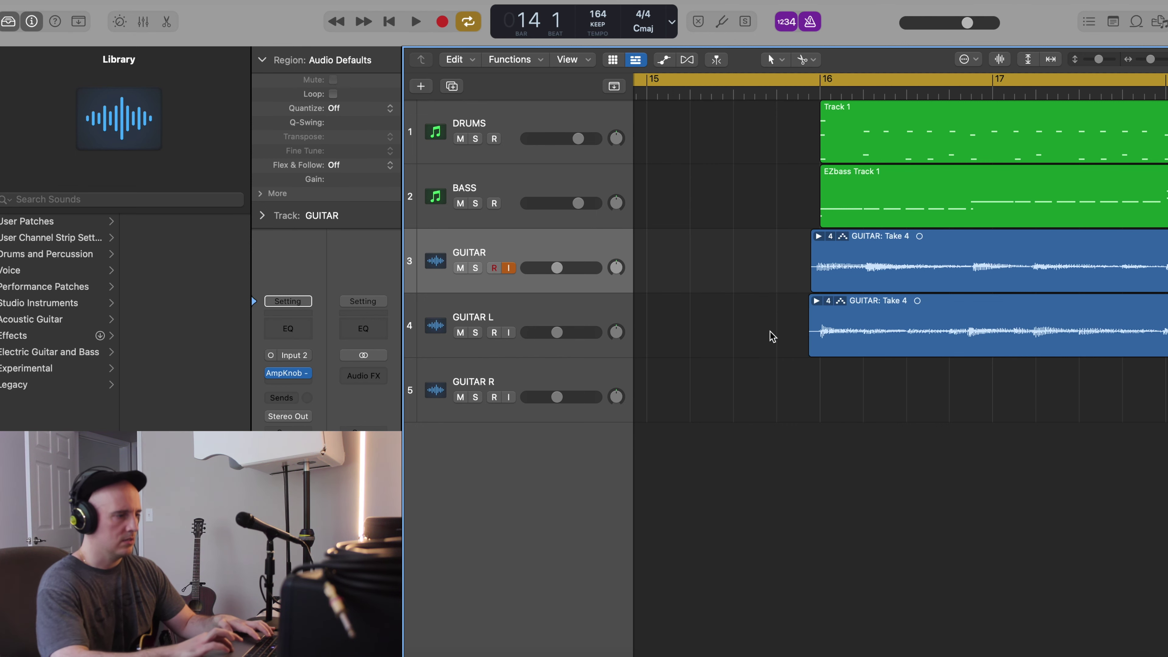
Move the trimmed take folder from the GUITAR track down to the GUITAR R track without shifting its timing
{"action": "left_click_drag", "start_coordinate": [852, 265], "coordinate": [850, 371]}
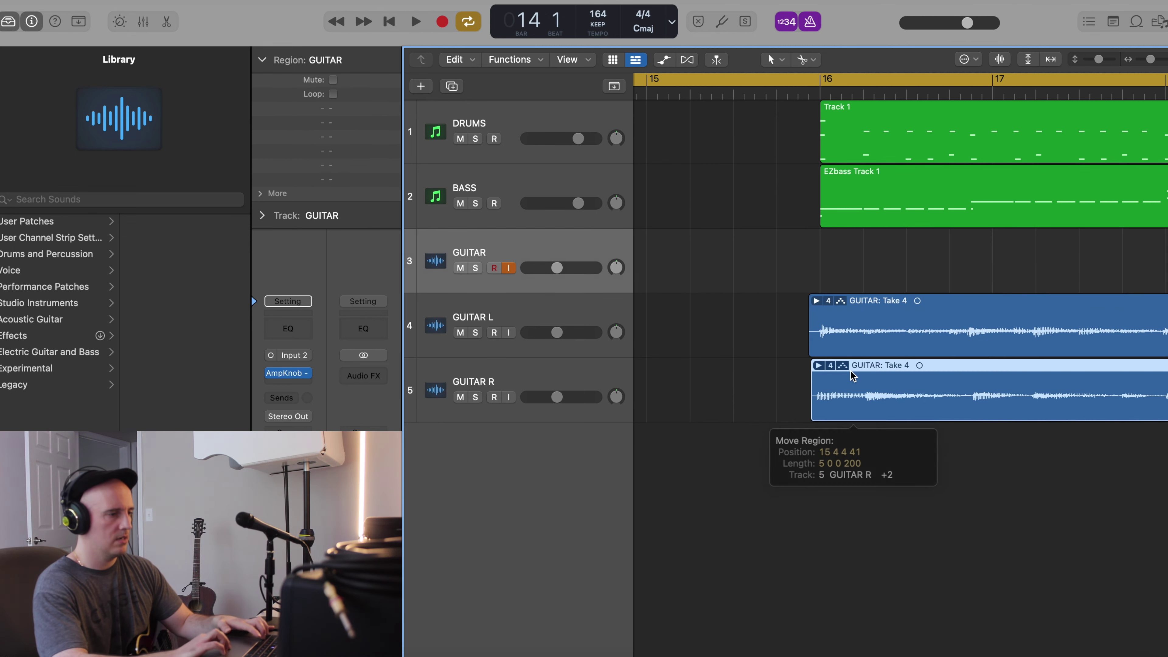
{"action": "key", "text": "super+Left"}
{"action": "scroll", "coordinate": [850, 371], "scroll_direction": "right", "scroll_amount": 2}
Play back both guitar regions while panning GUITAR L to the left and GUITAR R to the right
{"action": "key", "text": "shift+Return"}
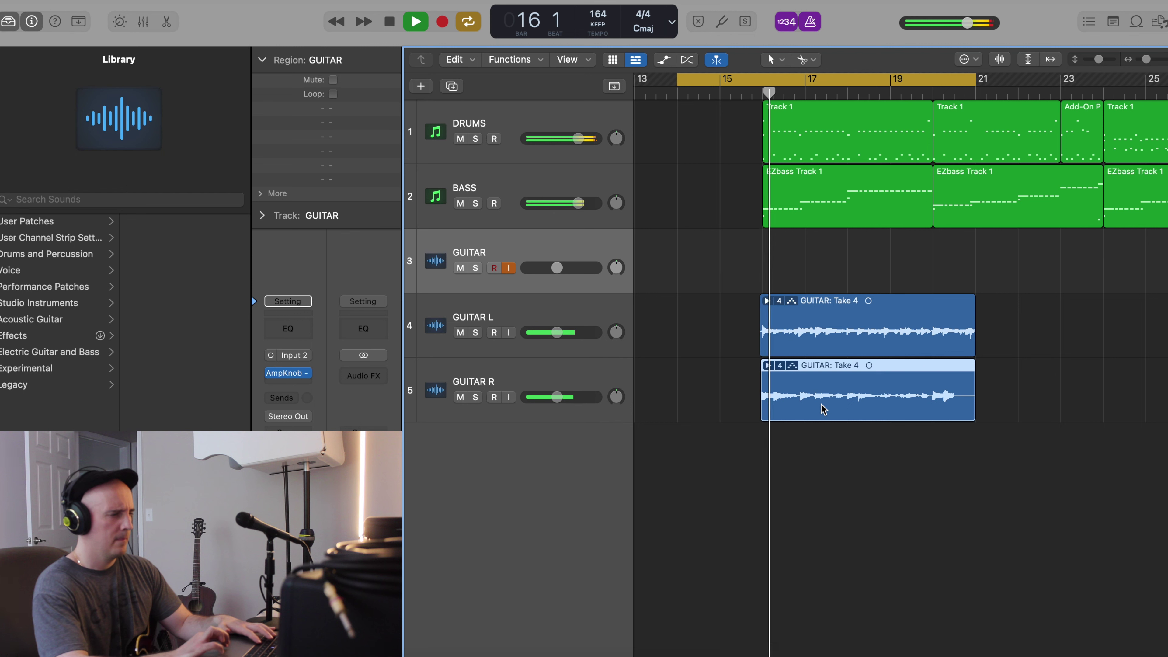
{"action": "left_click_drag", "start_coordinate": [617, 331], "coordinate": [616, 354]}
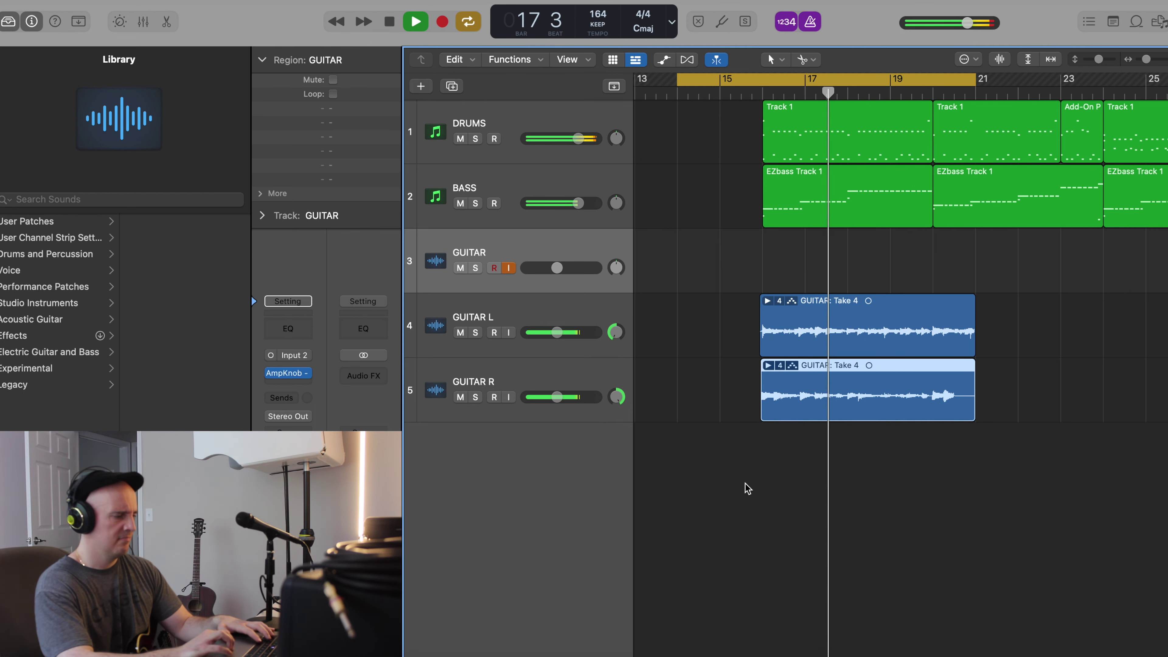
{"action": "scroll", "coordinate": [743, 489], "scroll_direction": "right", "scroll_amount": 2}
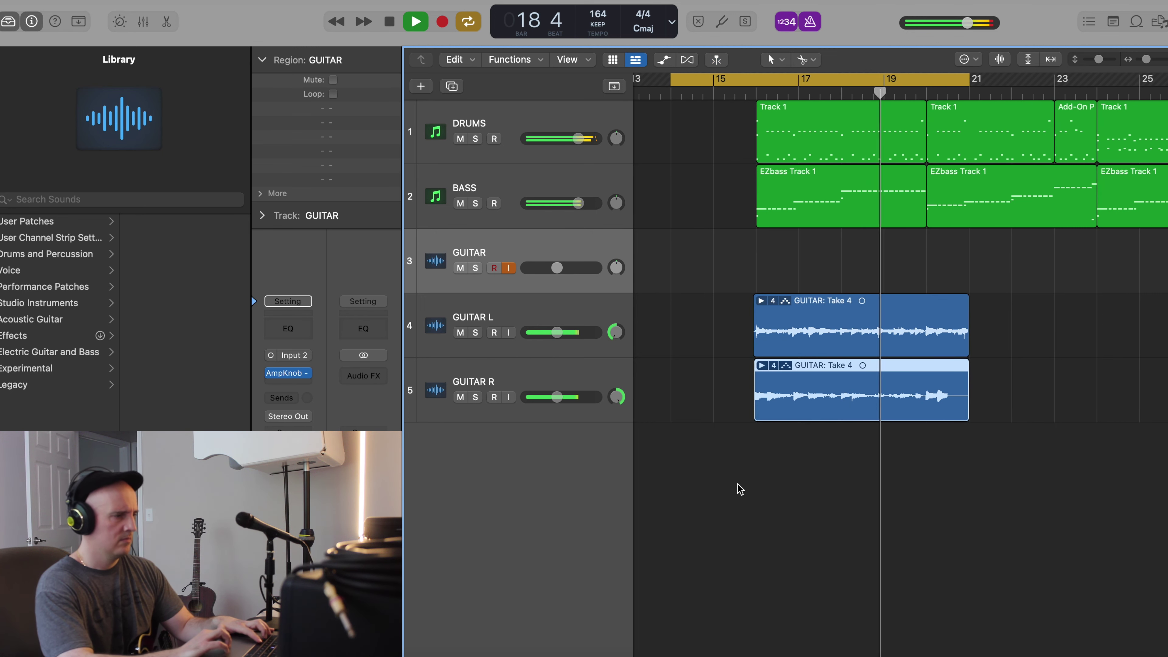
{"action": "scroll", "coordinate": [742, 489], "scroll_direction": "right", "scroll_amount": 2}
{"action": "key", "text": "space"}
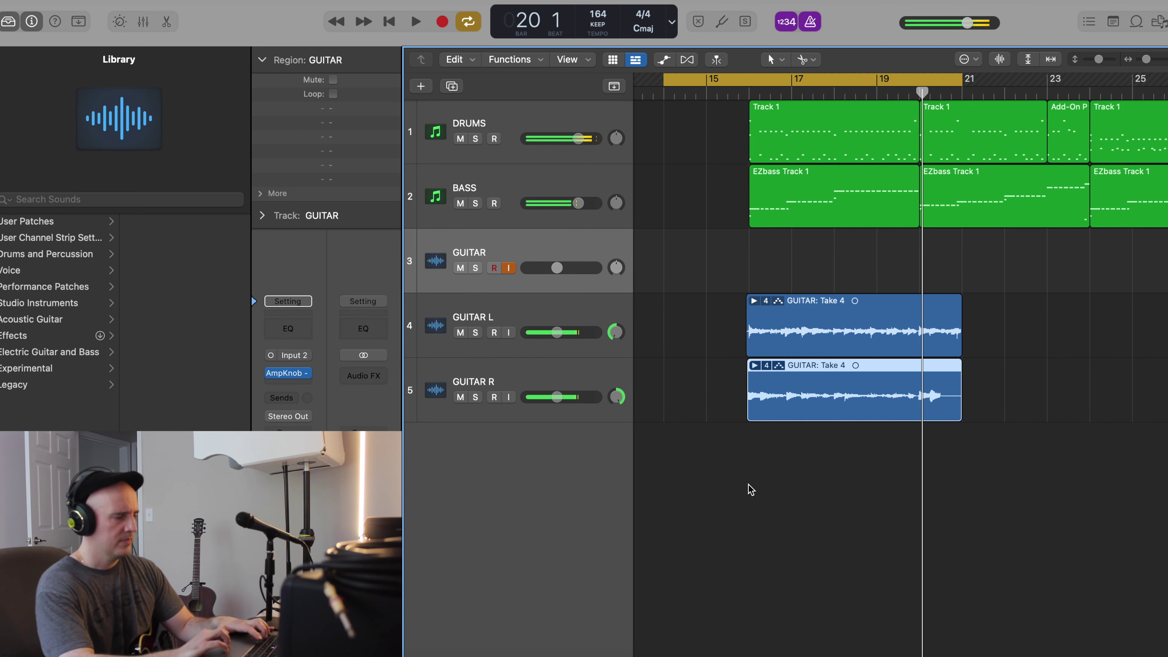
Turn off cycling, split both guitar take folders at bar 20 and delete the parts after it
{"action": "scroll", "coordinate": [857, 312], "scroll_direction": "right", "scroll_amount": 10}
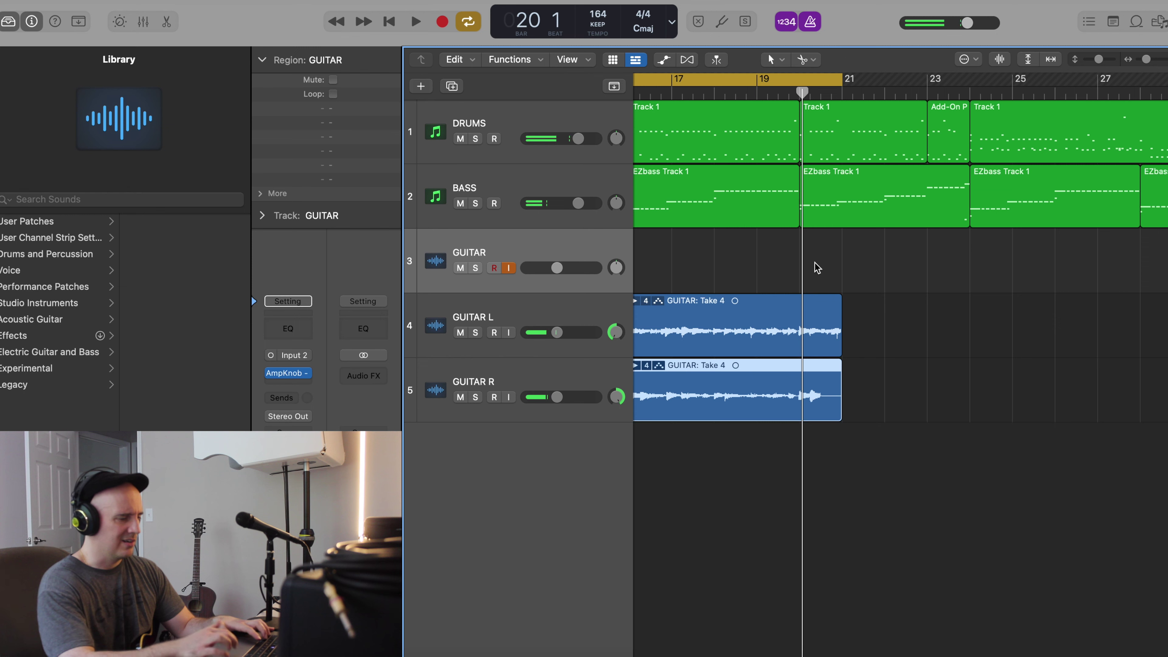
{"action": "key", "text": "ctrl+period"}
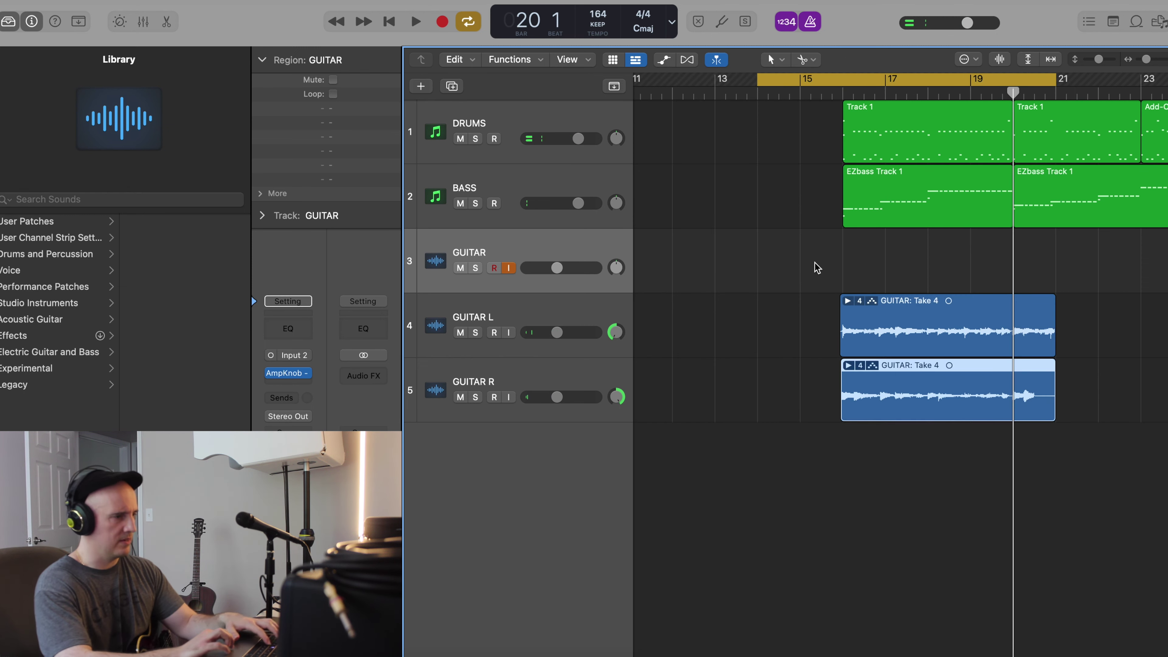
{"action": "key", "text": "c"}
{"action": "scroll", "coordinate": [848, 269], "scroll_direction": "up", "scroll_amount": 10}
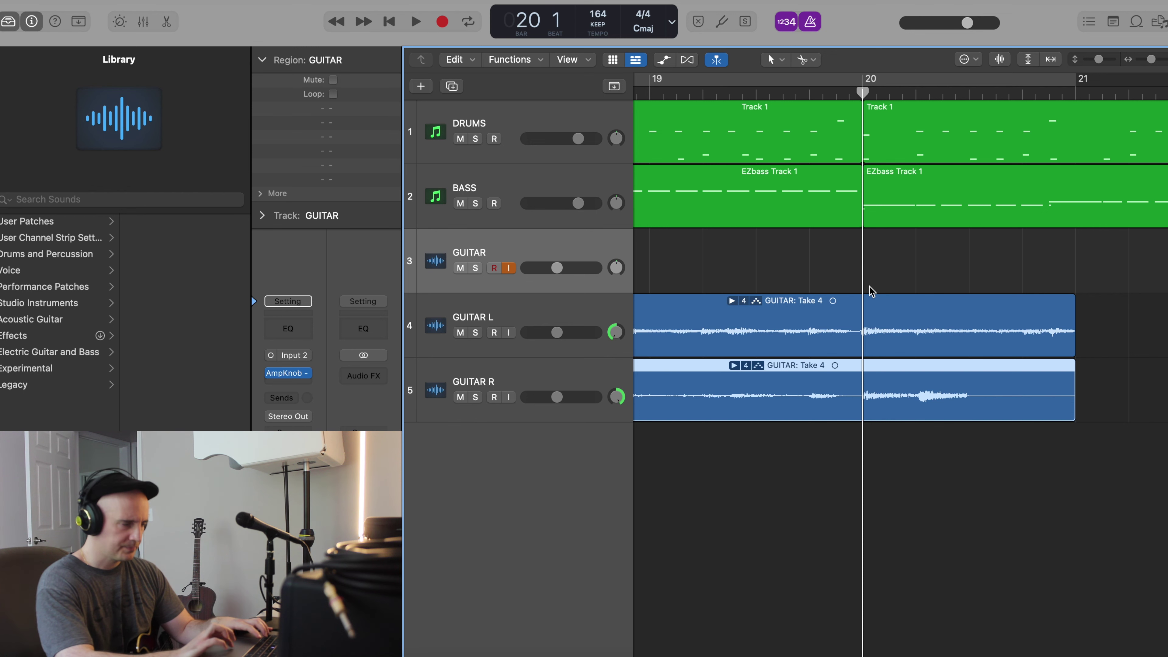
{"action": "scroll", "coordinate": [863, 293], "scroll_direction": "up", "scroll_amount": 5}
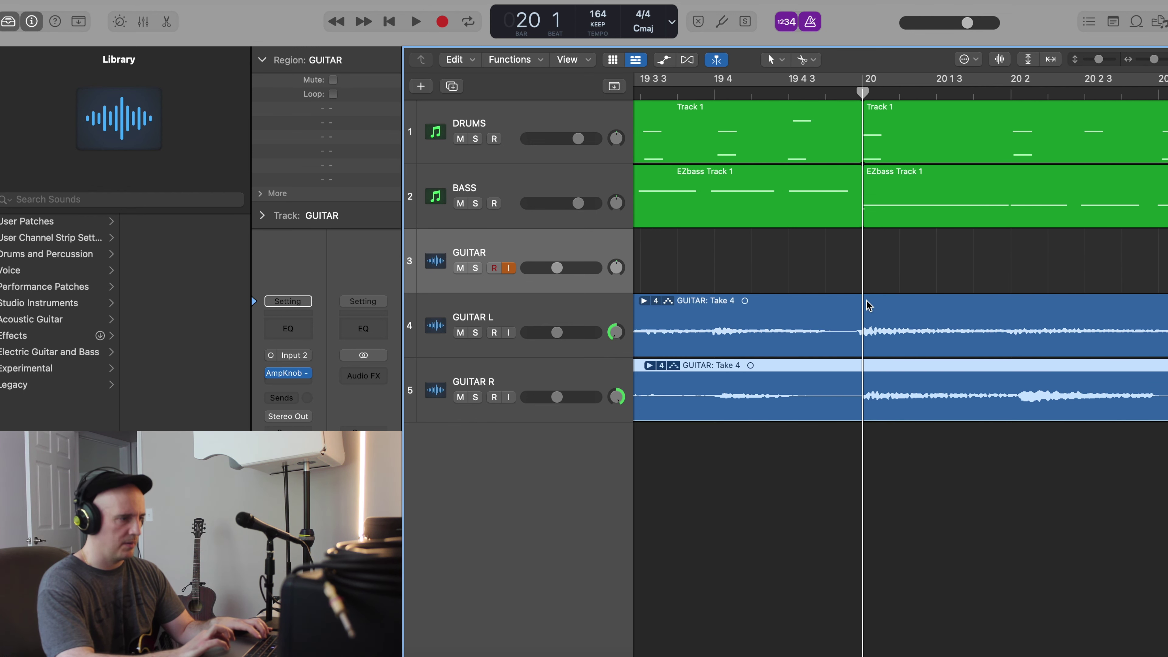
{"action": "left_click_drag", "start_coordinate": [877, 271], "coordinate": [880, 396]}
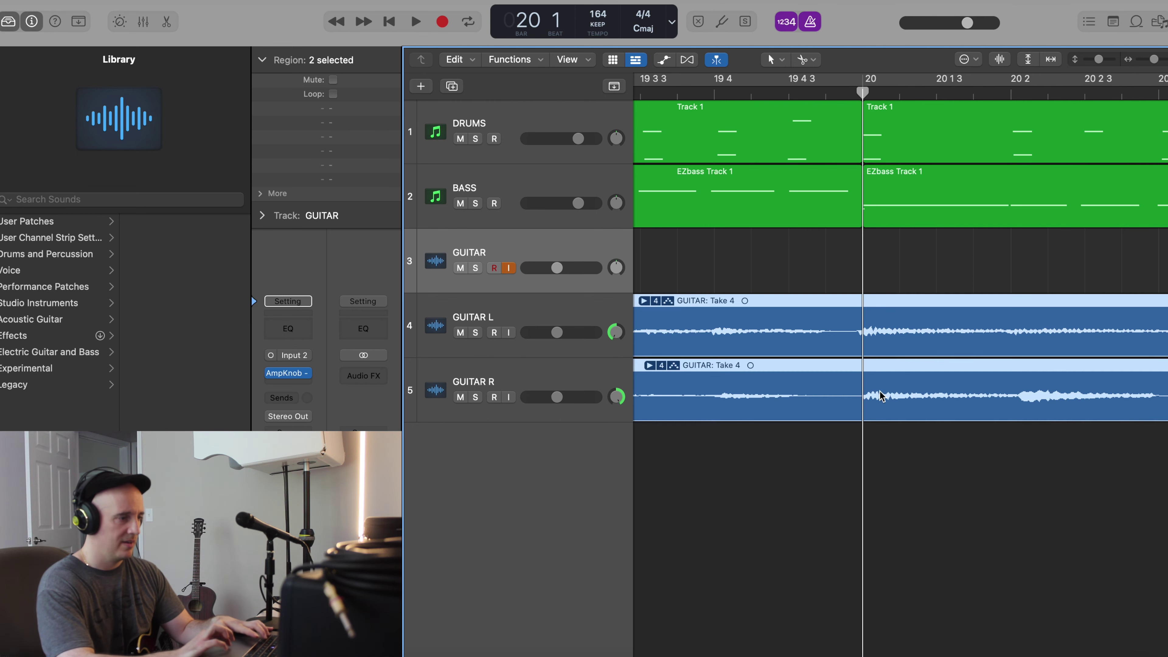
{"action": "left_click", "coordinate": [862, 405]}
{"action": "scroll", "coordinate": [862, 404], "scroll_direction": "down", "scroll_amount": 3}
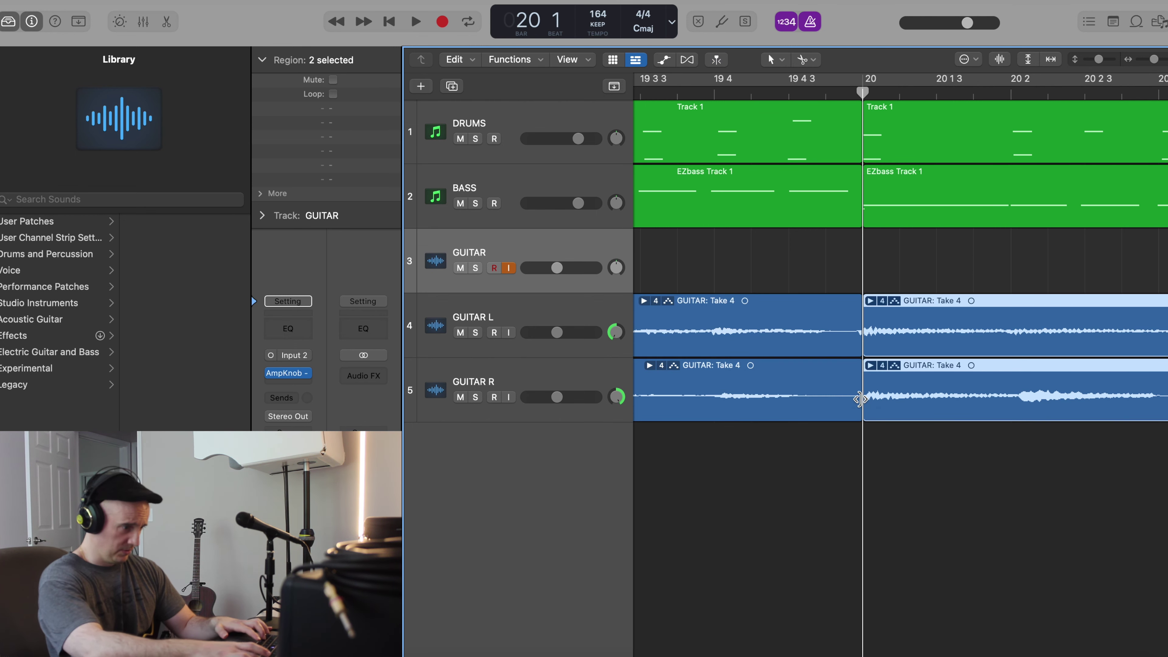
{"action": "key", "text": "Delete"}
{"action": "scroll", "coordinate": [860, 398], "scroll_direction": "down", "scroll_amount": 10}
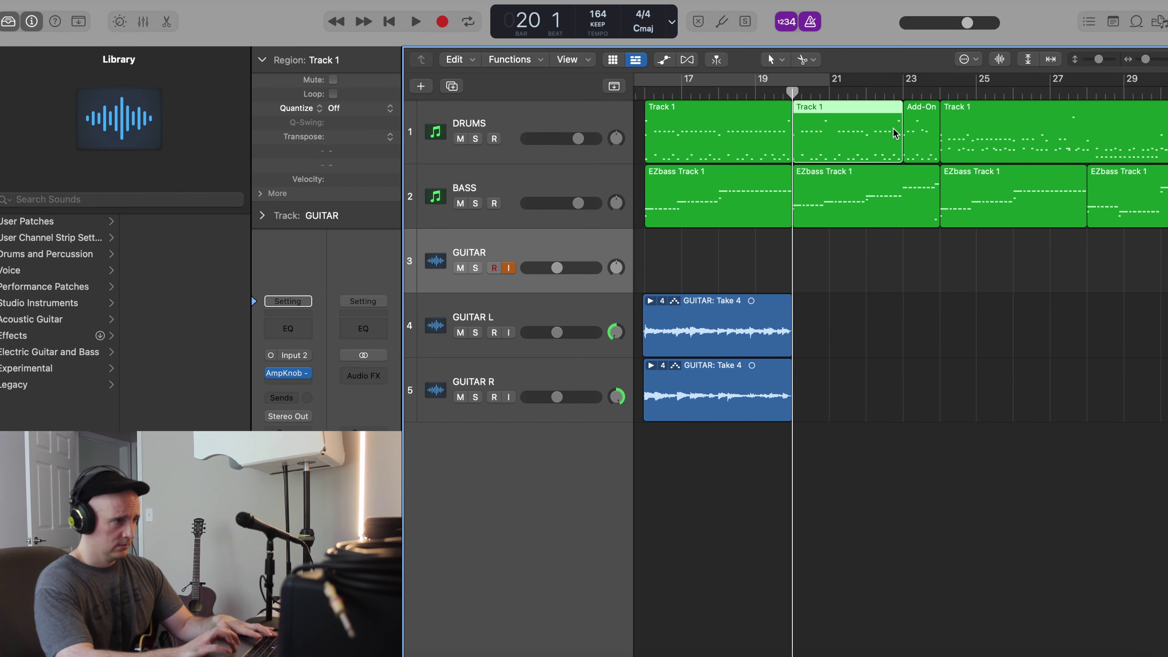
Set the cycle range from the drum regions starting at bar 20, and extend it to cover bars 19 to 25 during playback
{"action": "key", "text": "u"}
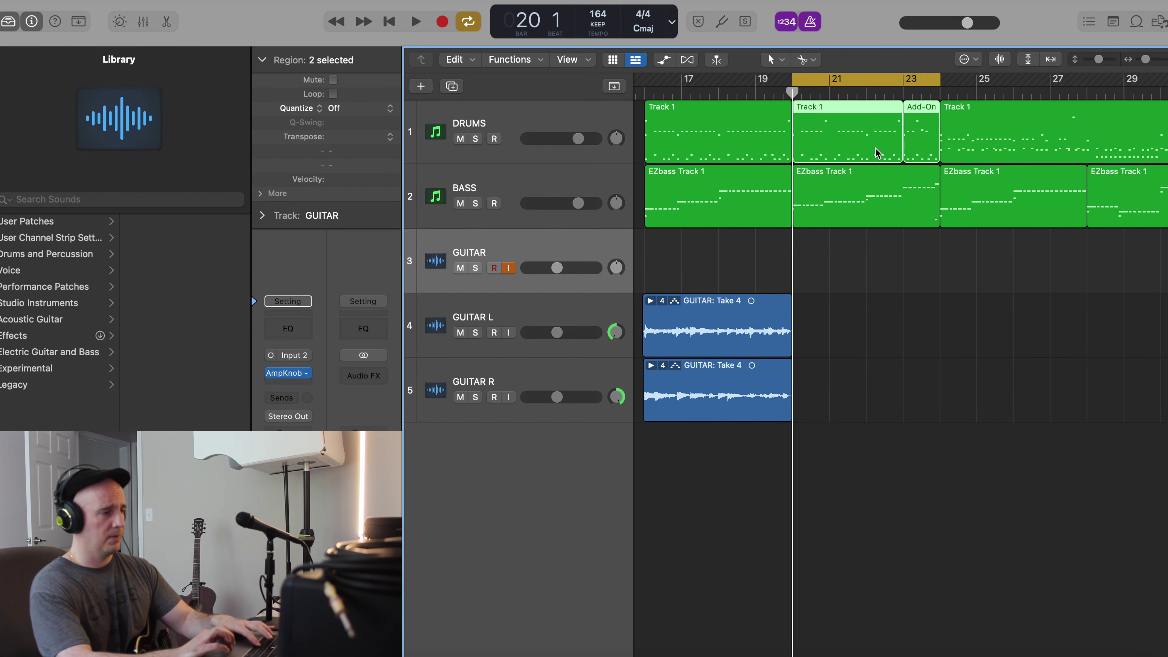
{"action": "key", "text": "space"}
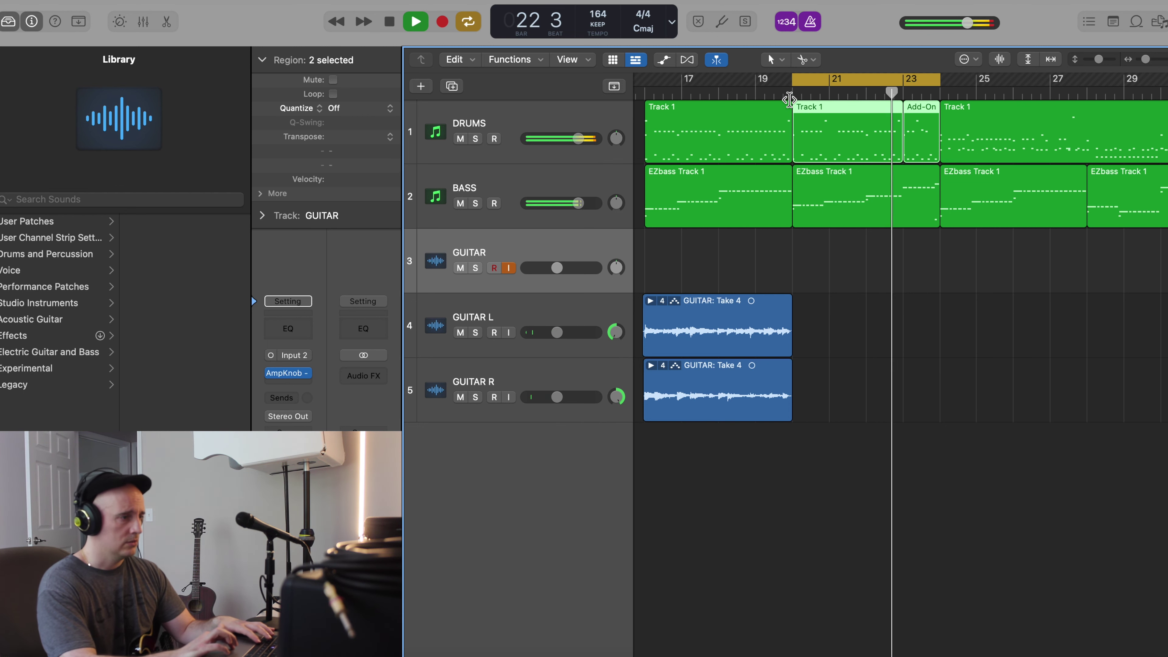
{"action": "left_click", "coordinate": [793, 82]}
{"action": "left_click_drag", "start_coordinate": [793, 82], "coordinate": [756, 81]}
{"action": "left_click_drag", "start_coordinate": [941, 75], "coordinate": [976, 76]}
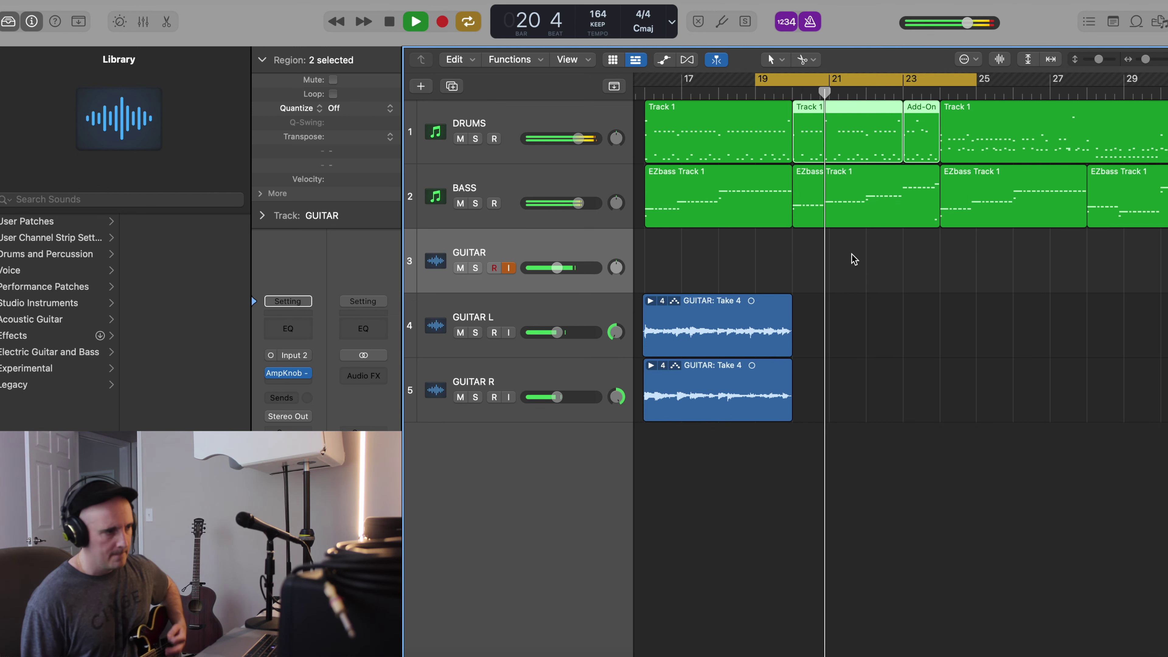
Restart playback from the beginning of the cycled section to rehearse the next guitar part
{"action": "key", "text": "space"}
{"action": "key", "text": "Return"}
{"action": "key", "text": "space"}
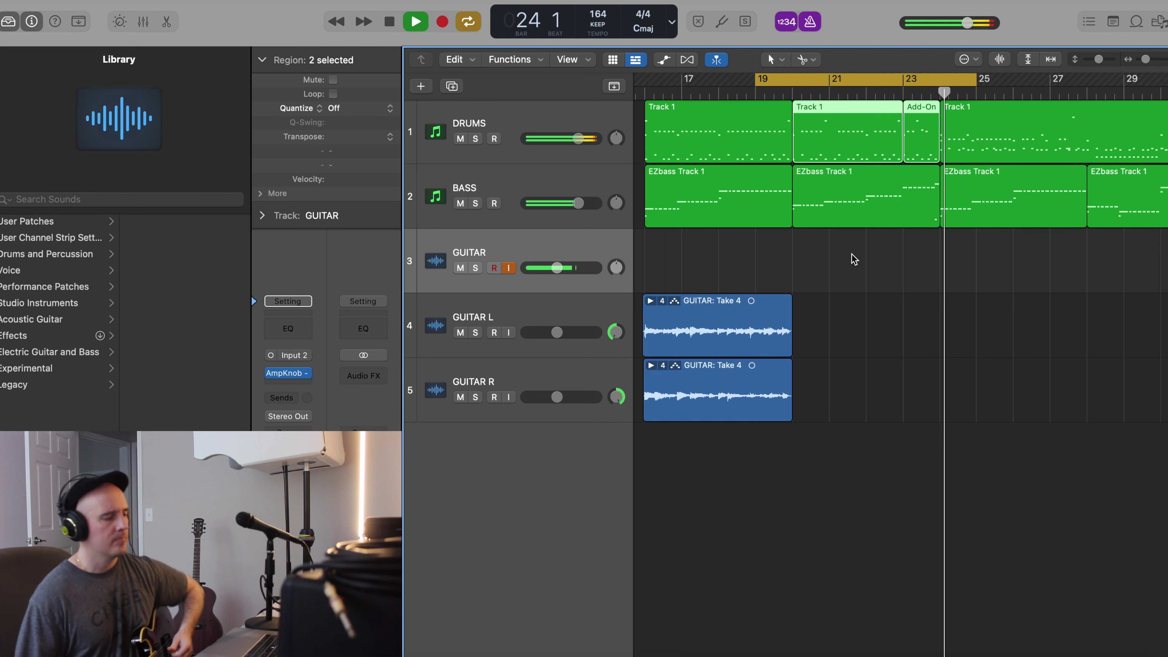
Record two takes of the next guitar part on the GUITAR track over bars 19 to 25, and collapse the take folder
{"action": "key", "text": "space"}
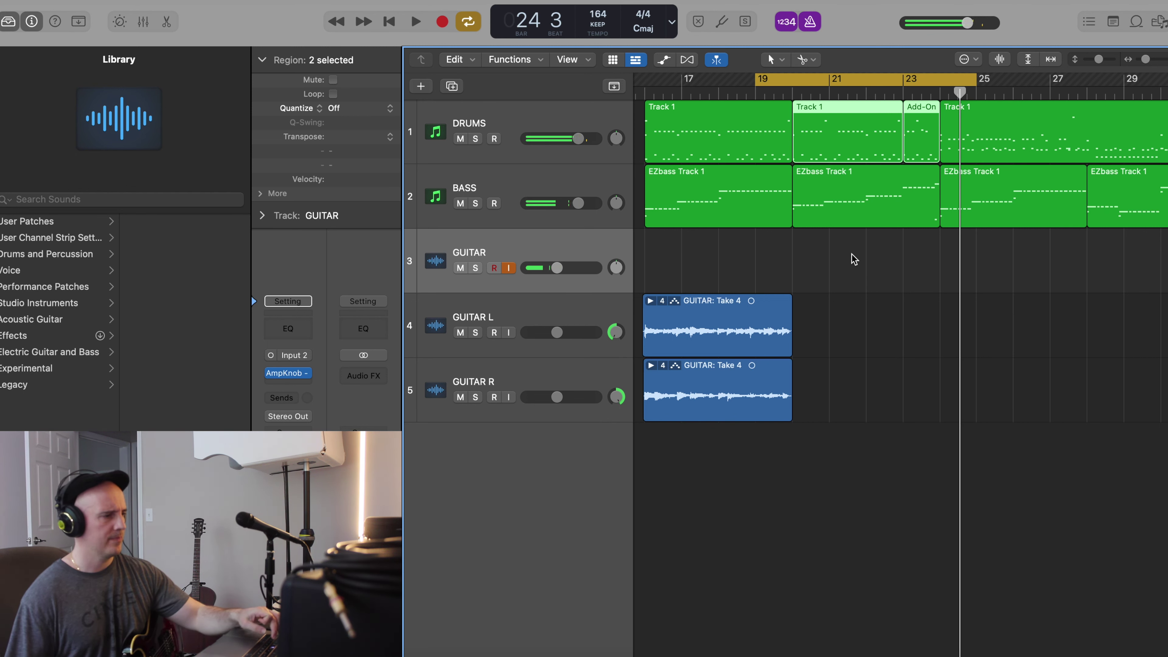
{"action": "key", "text": "r"}
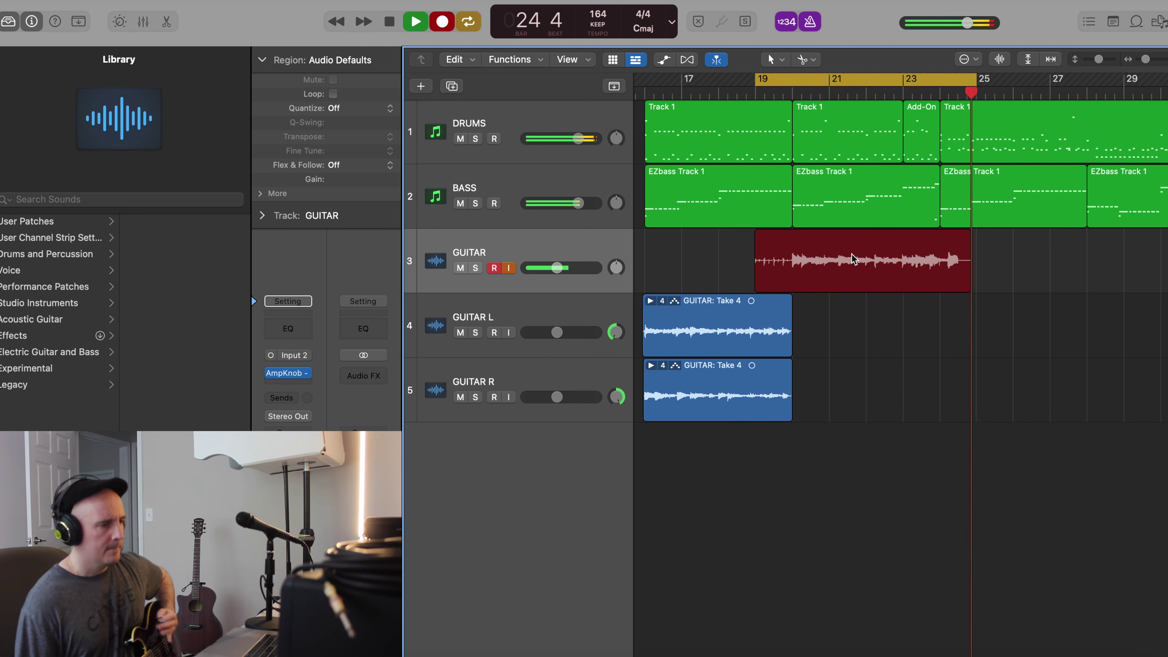
{"action": "key", "text": "space"}
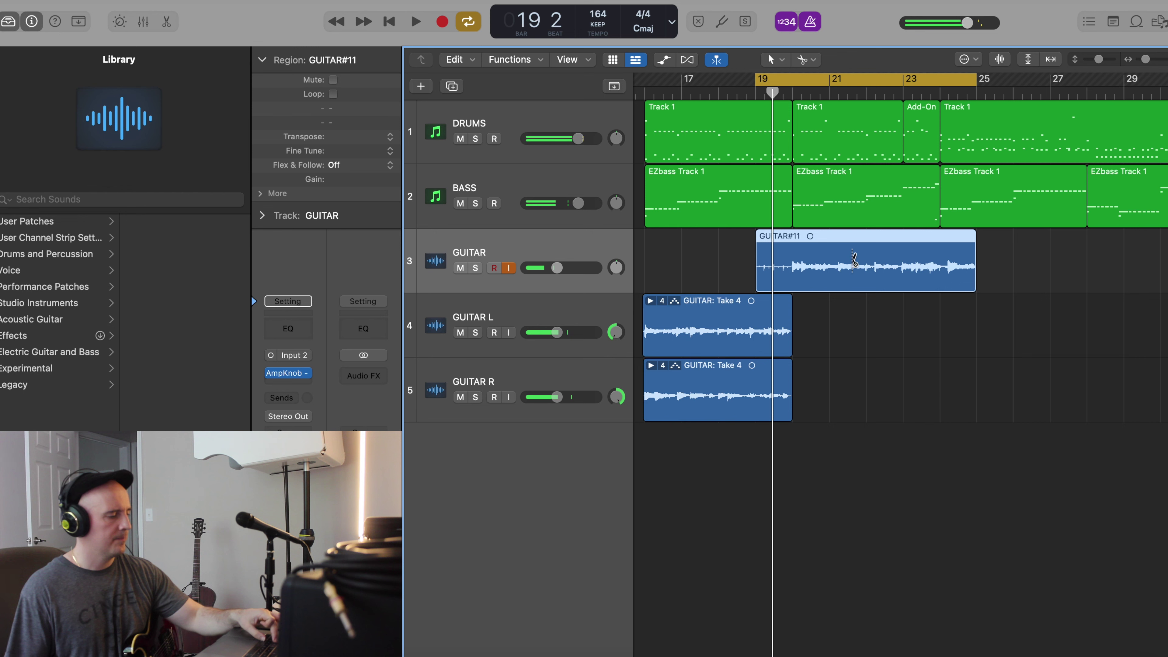
{"action": "key", "text": "r"}
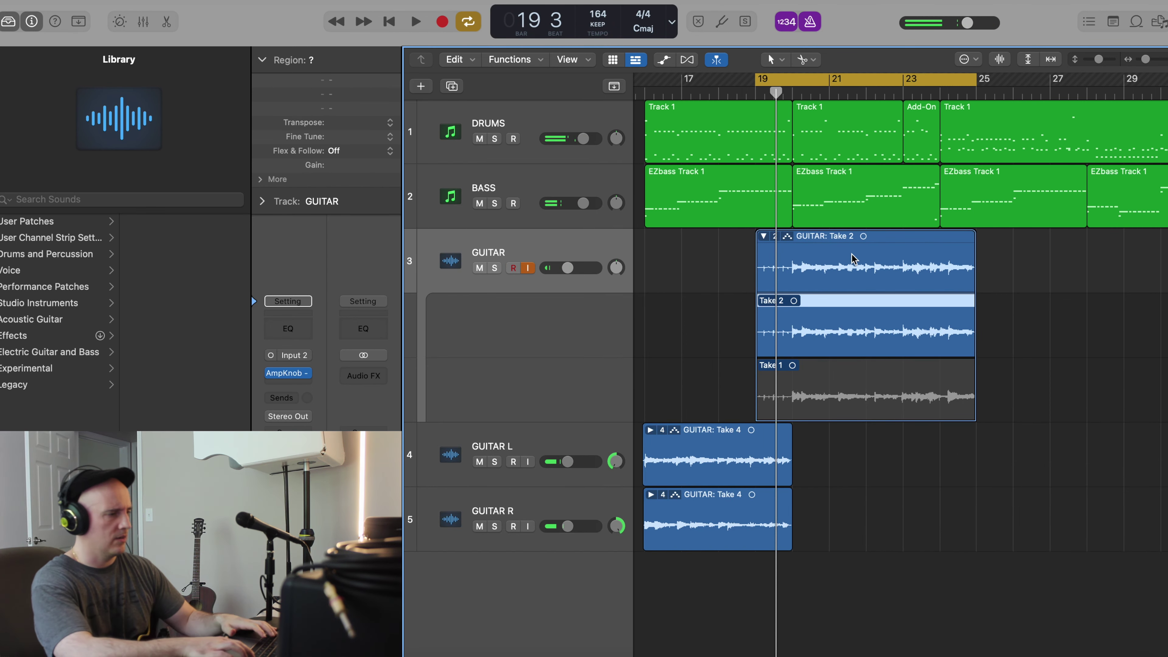
{"action": "left_click", "coordinate": [764, 236]}
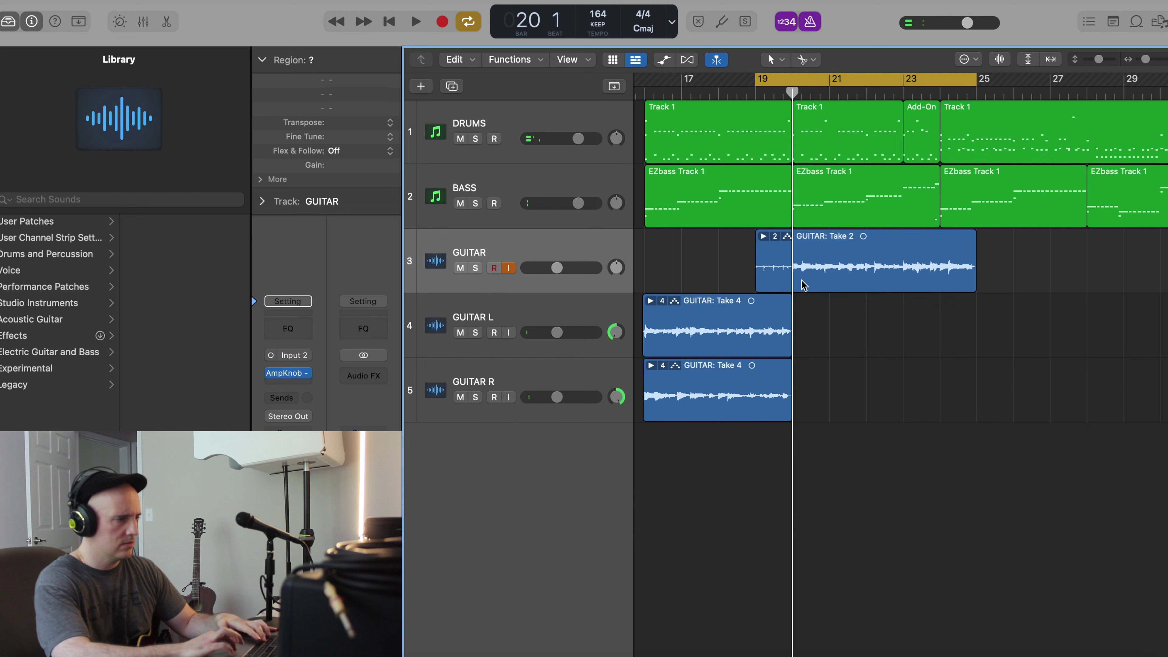
Split the new take folder at bar 20, delete the part before it, and move the remaining take folder to GUITAR L
{"action": "left_click", "coordinate": [794, 281]}
{"action": "left_click", "coordinate": [773, 280]}
{"action": "key", "text": "Delete"}
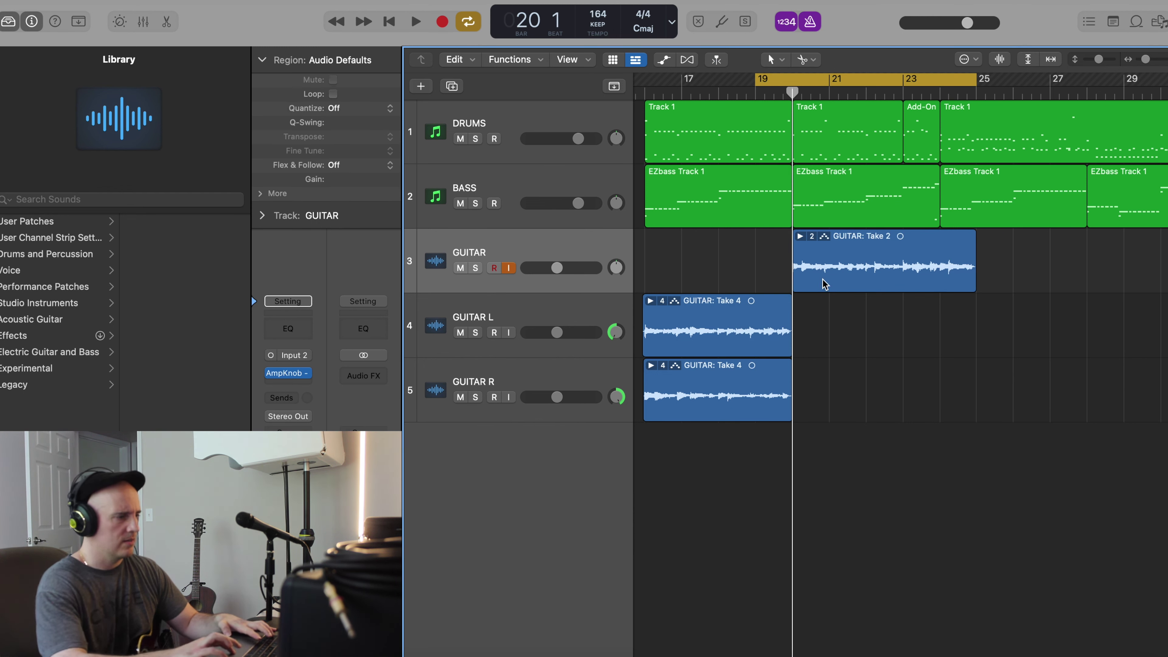
{"action": "left_click_drag", "start_coordinate": [850, 282], "coordinate": [828, 350]}
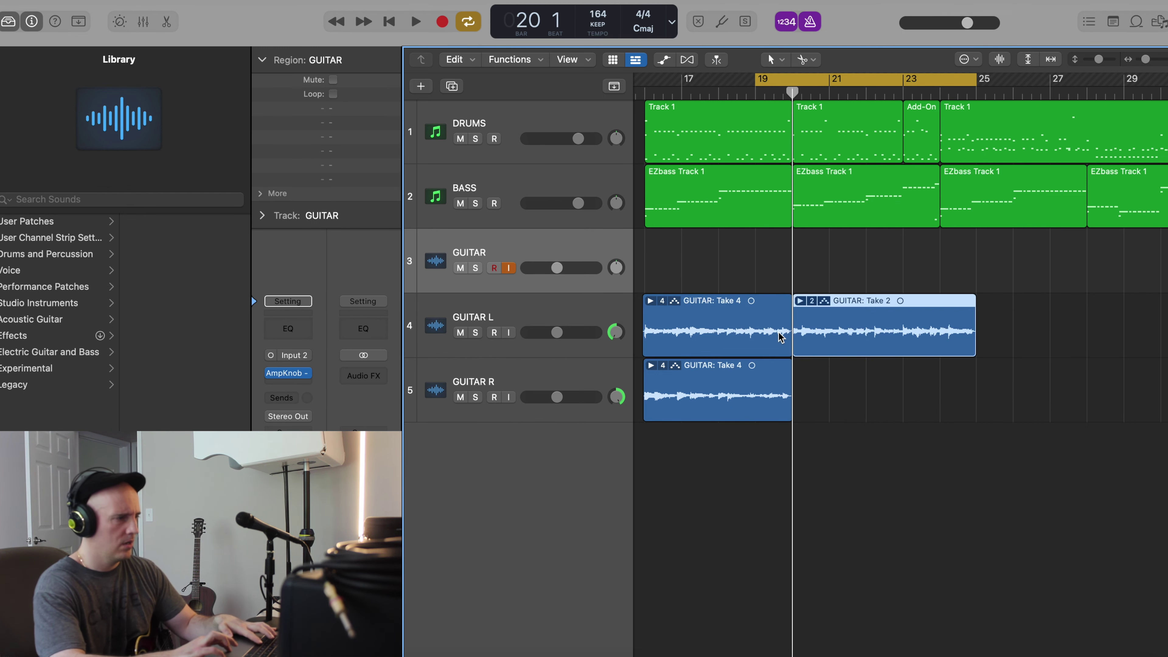
Play back the new GUITAR L take folder and trim its end to bar 24
{"action": "key", "text": "space"}
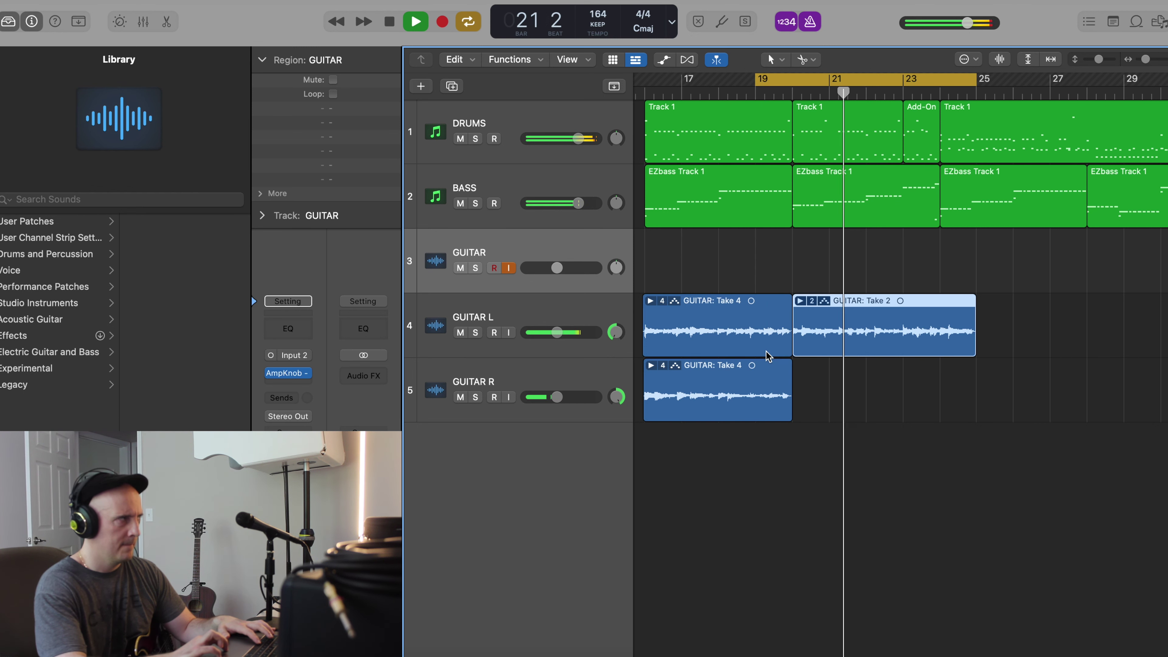
{"action": "scroll", "coordinate": [762, 350], "scroll_direction": "right", "scroll_amount": 3}
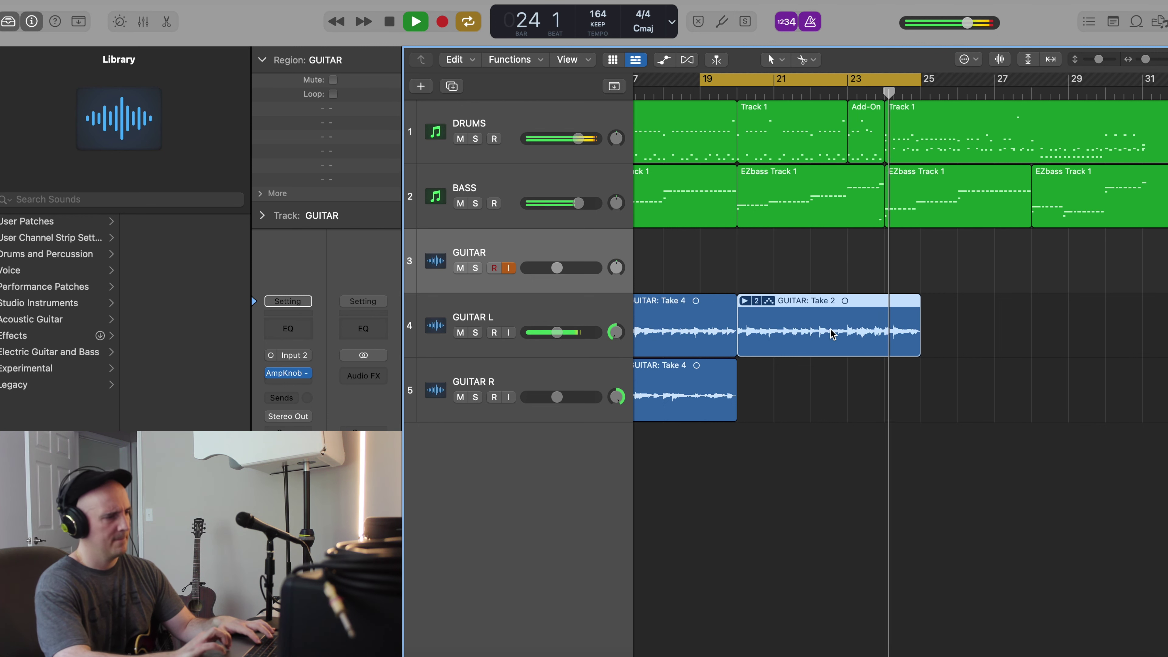
{"action": "key", "text": "space"}
{"action": "left_click_drag", "start_coordinate": [916, 345], "coordinate": [884, 344]}
{"action": "left_click", "coordinate": [733, 262]}
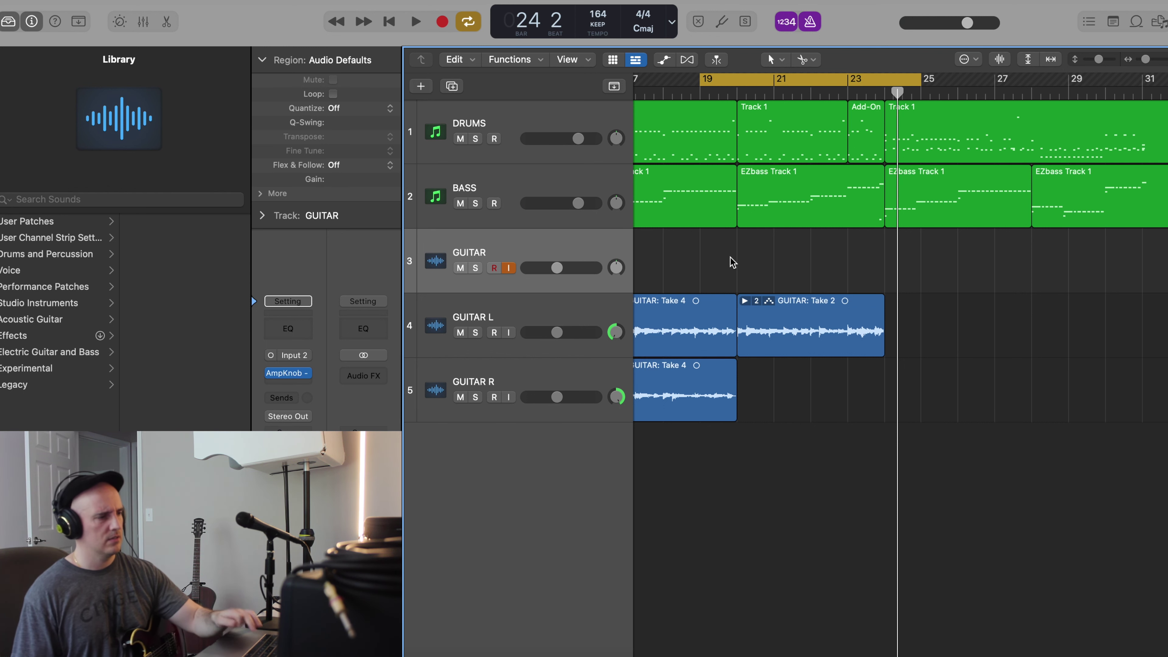
Rehearse the cycled section and record two doubling takes on the GUITAR track over bars 19 to 25, discarding a false start
{"action": "key", "text": "space"}
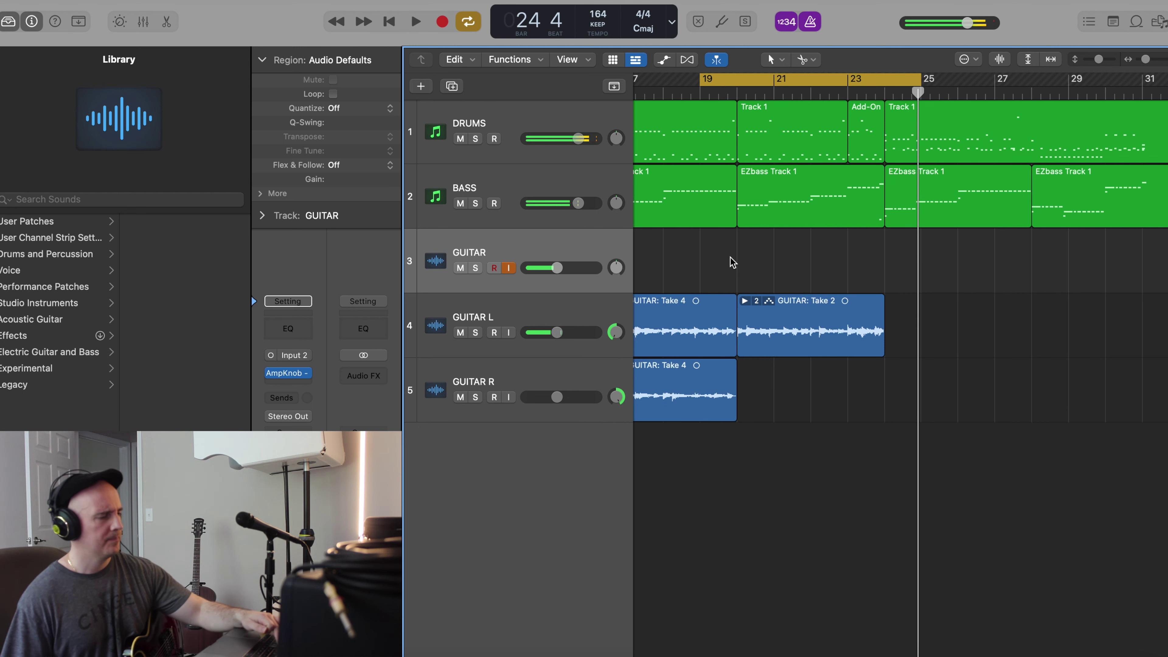
{"action": "key", "text": "space"}
{"action": "key", "text": "r"}
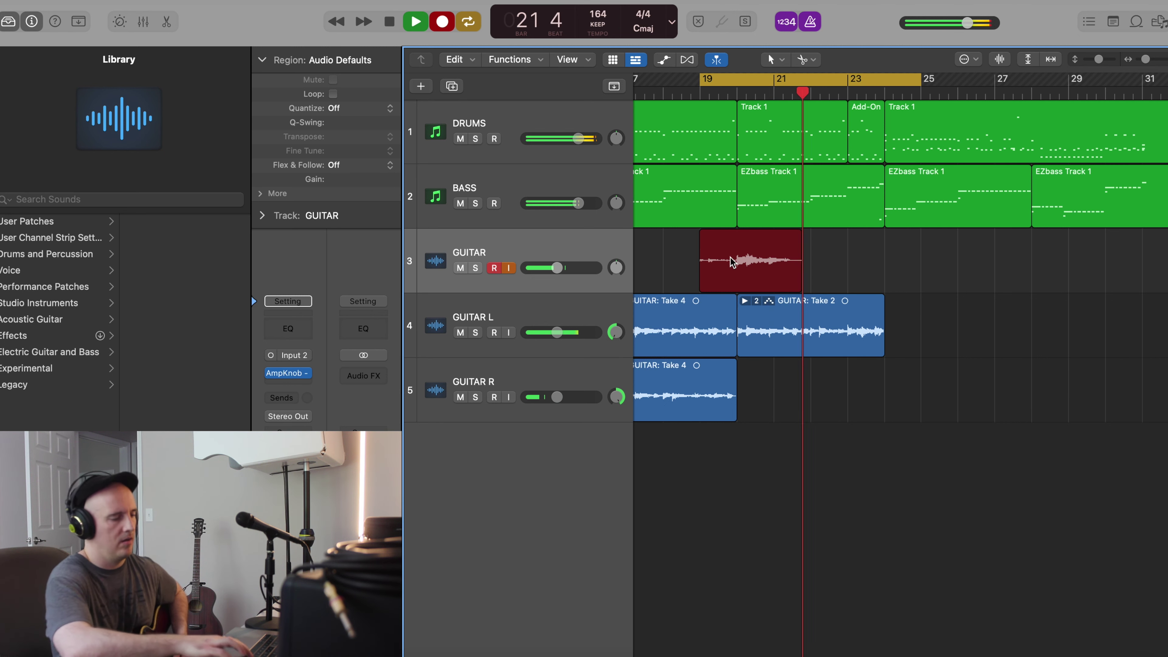
{"action": "key", "text": "super+period"}
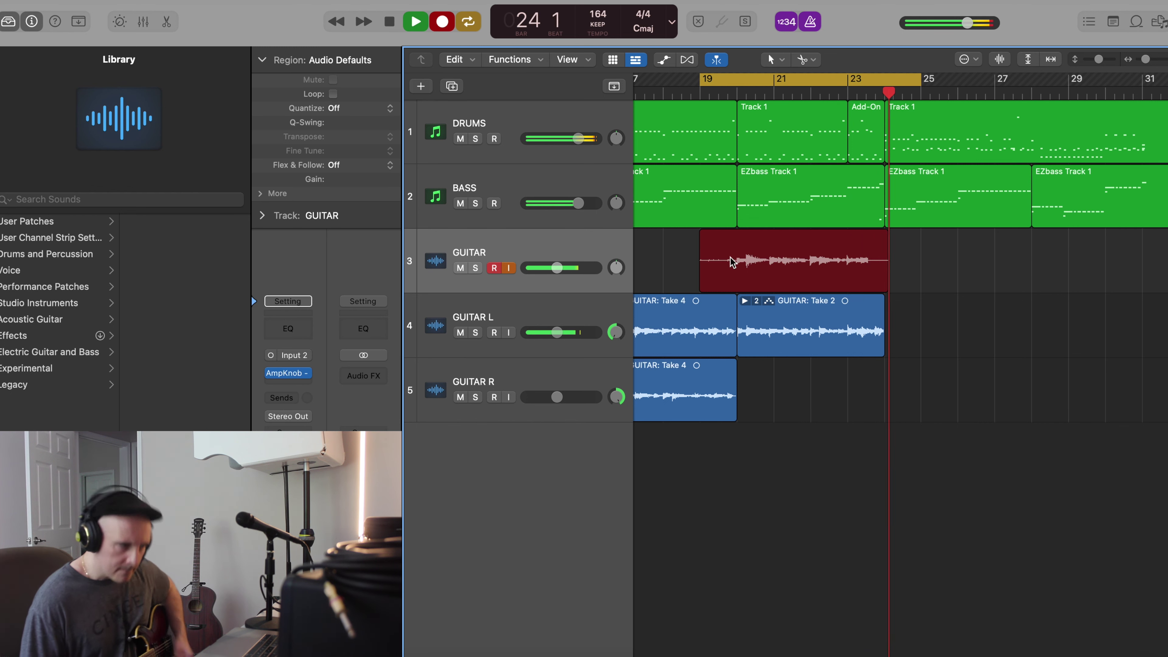
{"action": "key", "text": "space"}
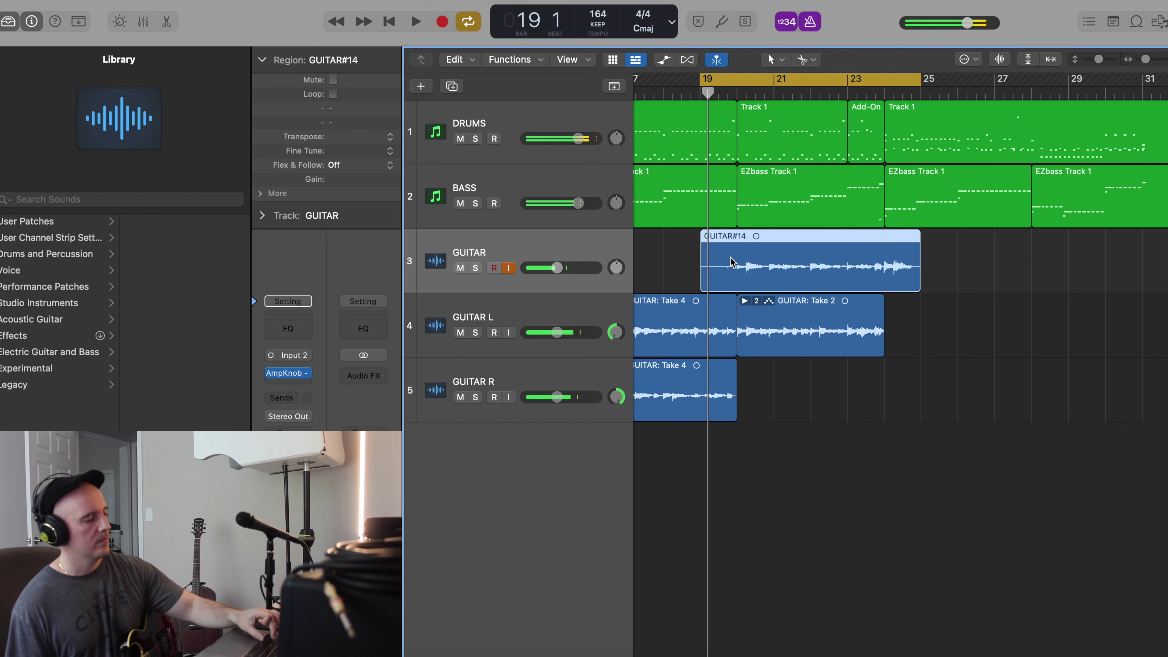
{"action": "key", "text": "r"}
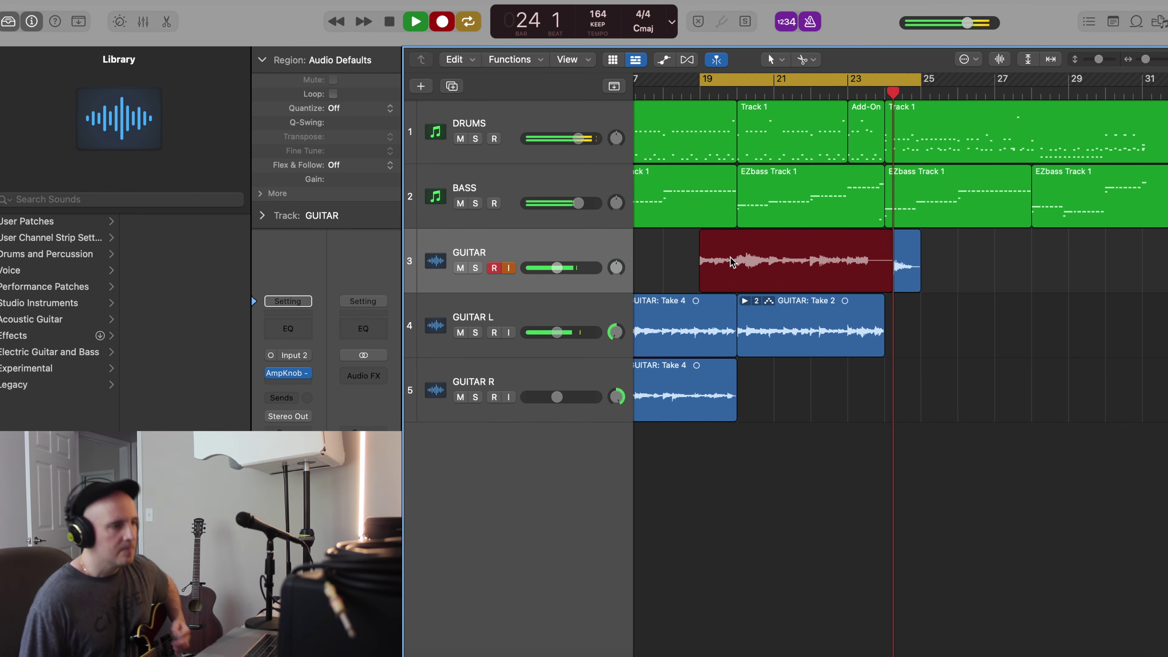
{"action": "key", "text": "space"}
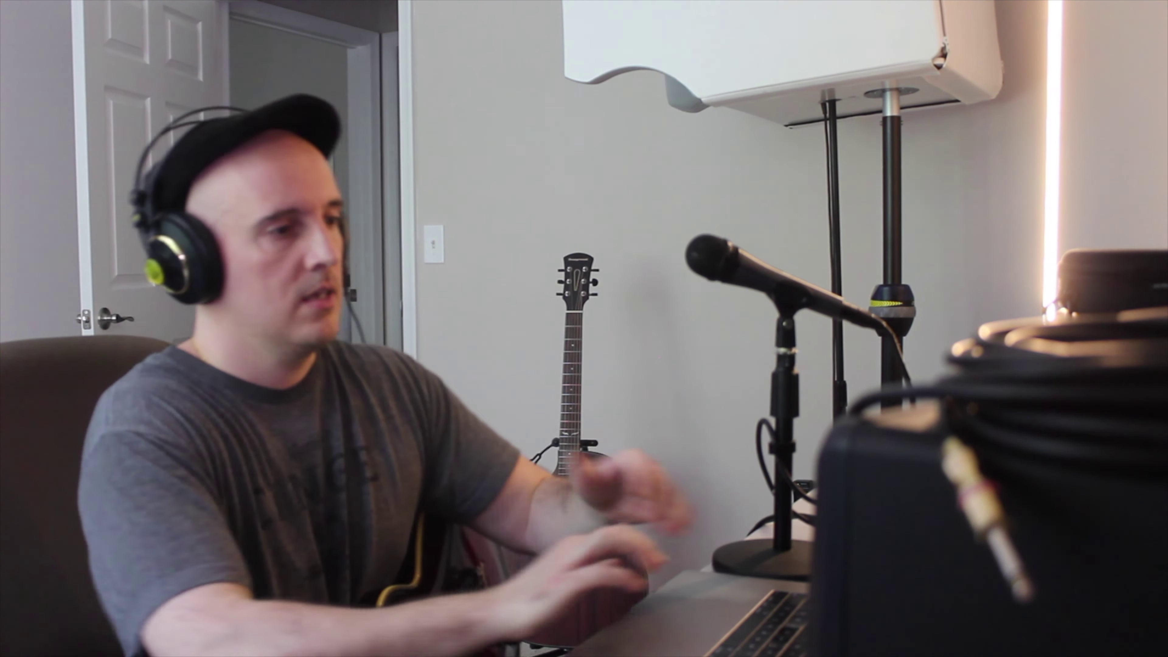
Move the doubled take folder at bar 20 to GUITAR R and trim its end to bar 24
{"action": "left_click_drag", "start_coordinate": [757, 343], "coordinate": [763, 382]}
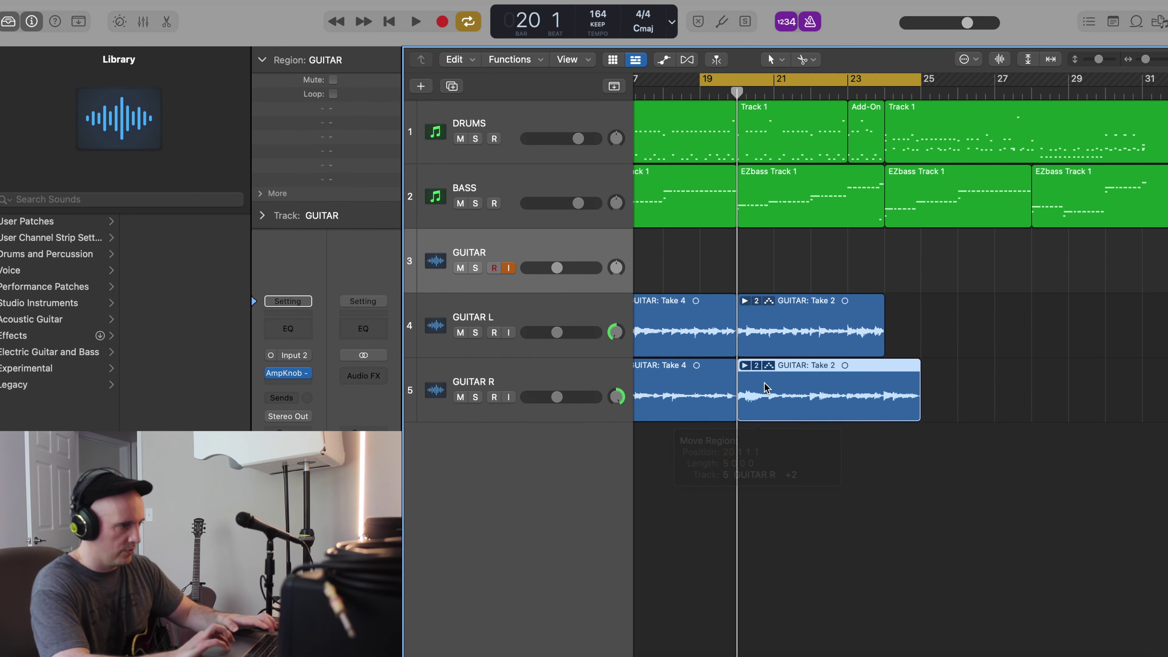
{"action": "scroll", "coordinate": [784, 411], "scroll_direction": "right", "scroll_amount": 3}
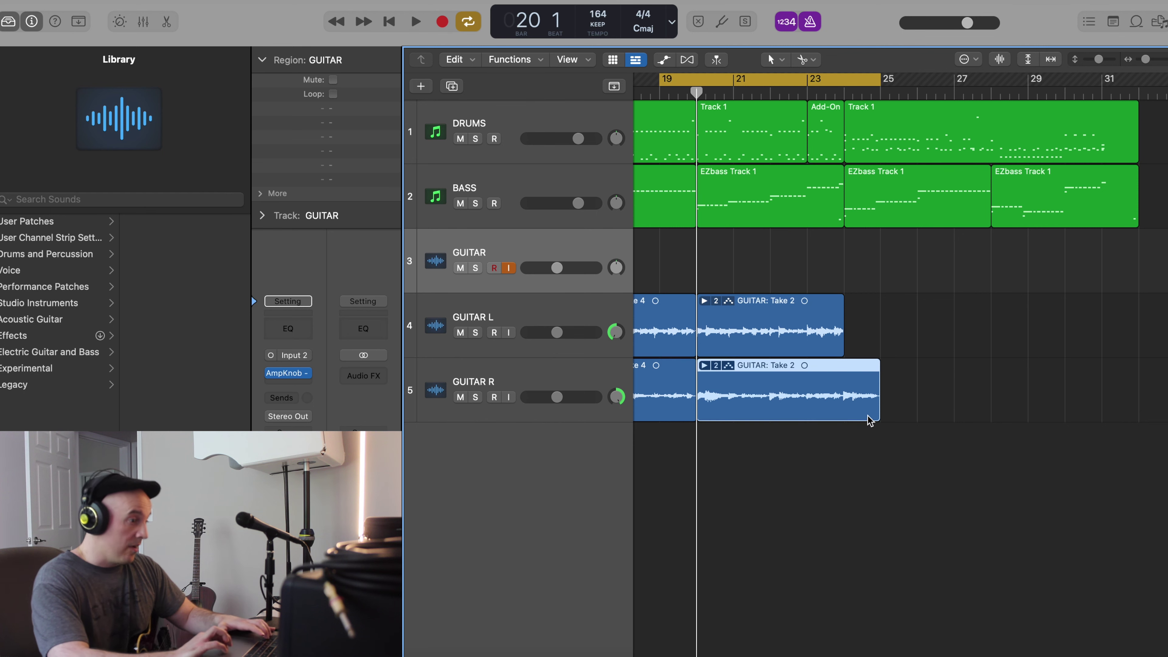
{"action": "left_click_drag", "start_coordinate": [876, 409], "coordinate": [842, 409]}
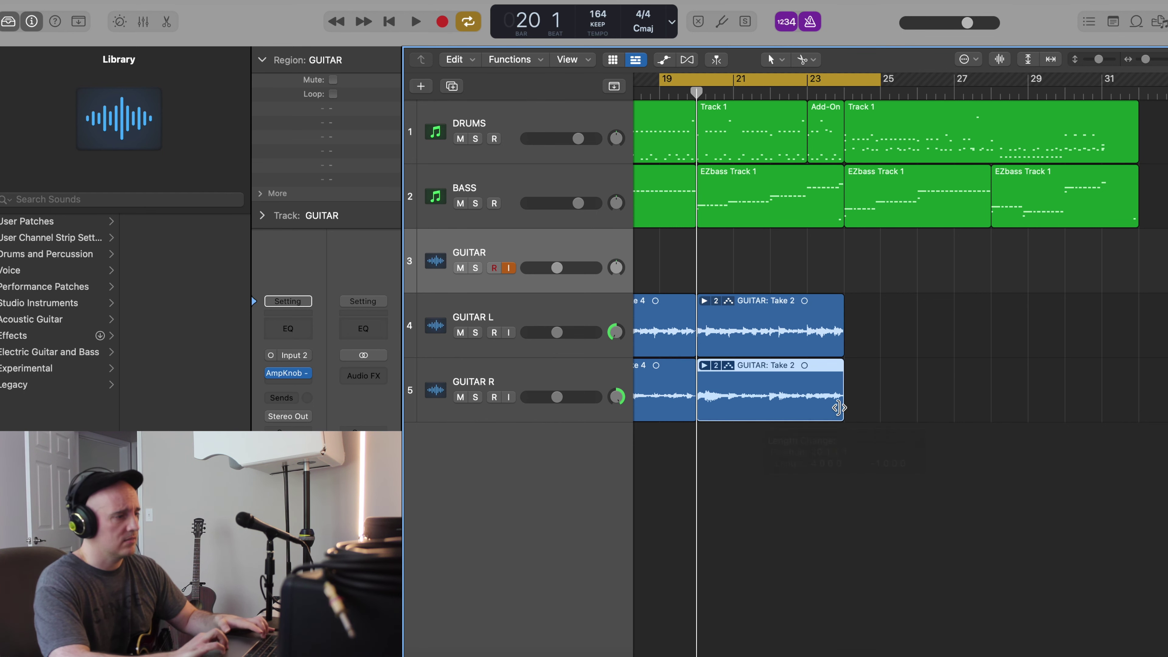
Set the cycle range to bars 16 to 24 from the GUITAR R regions and play back both guitar sections
{"action": "key", "text": "super+Down"}
{"action": "scroll", "coordinate": [834, 419], "scroll_direction": "up", "scroll_amount": 3}
{"action": "scroll", "coordinate": [792, 506], "scroll_direction": "down", "scroll_amount": 2}
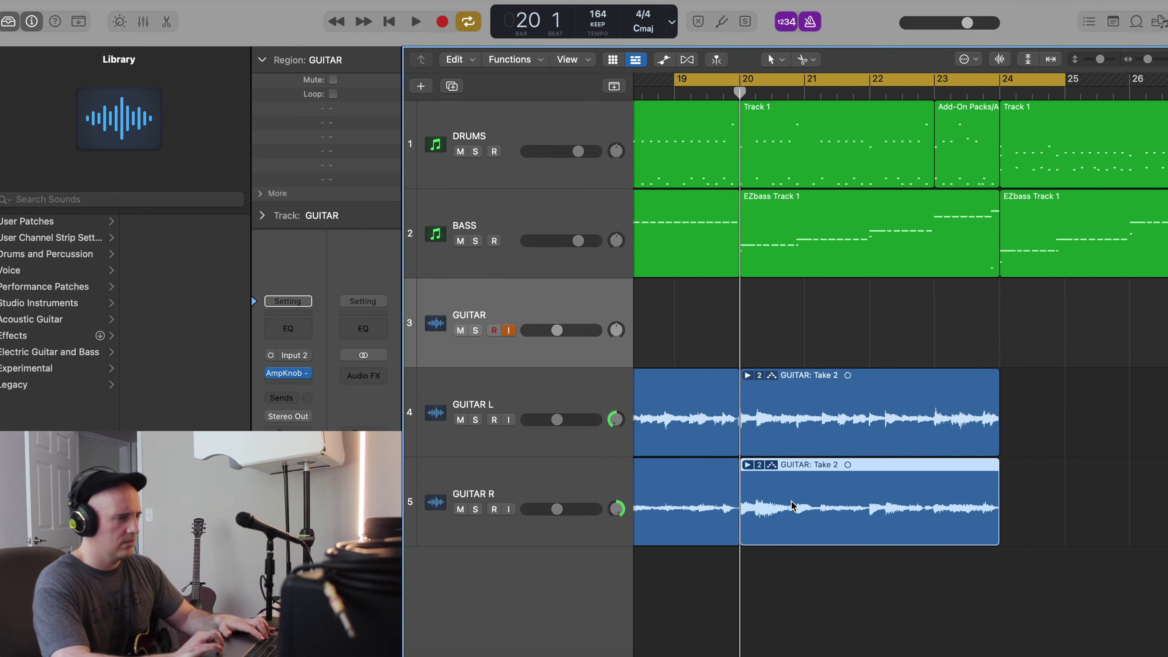
{"action": "scroll", "coordinate": [792, 506], "scroll_direction": "down", "scroll_amount": 2}
{"action": "left_click_drag", "start_coordinate": [716, 573], "coordinate": [876, 528]}
{"action": "key", "text": "space"}
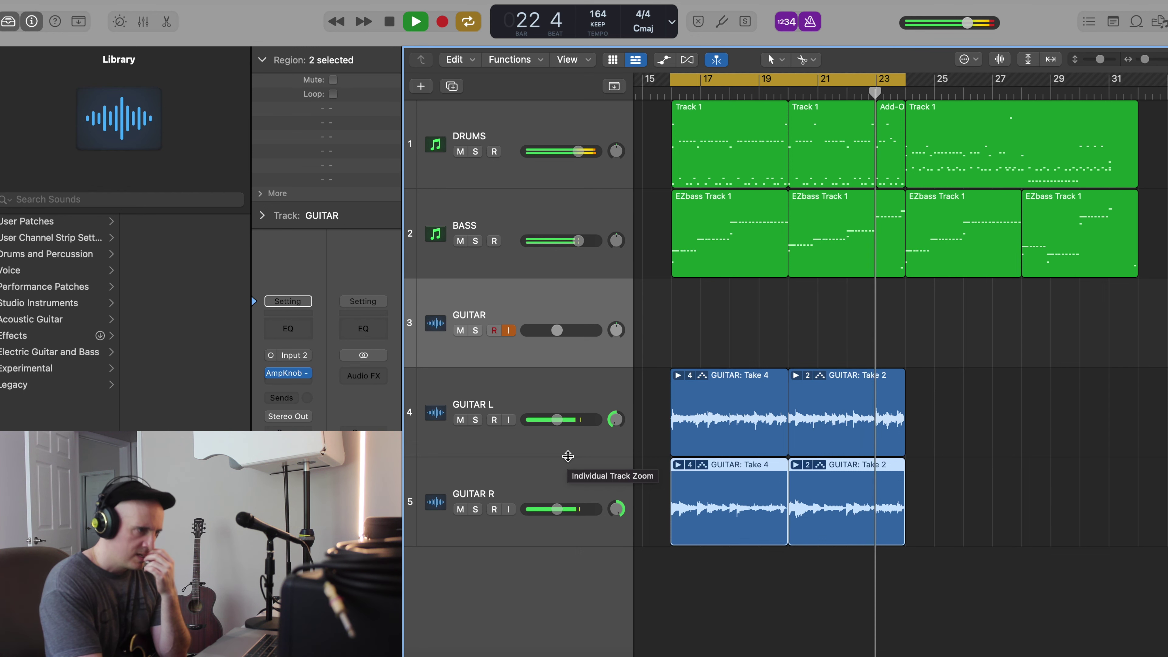
{"action": "key", "text": "space"}
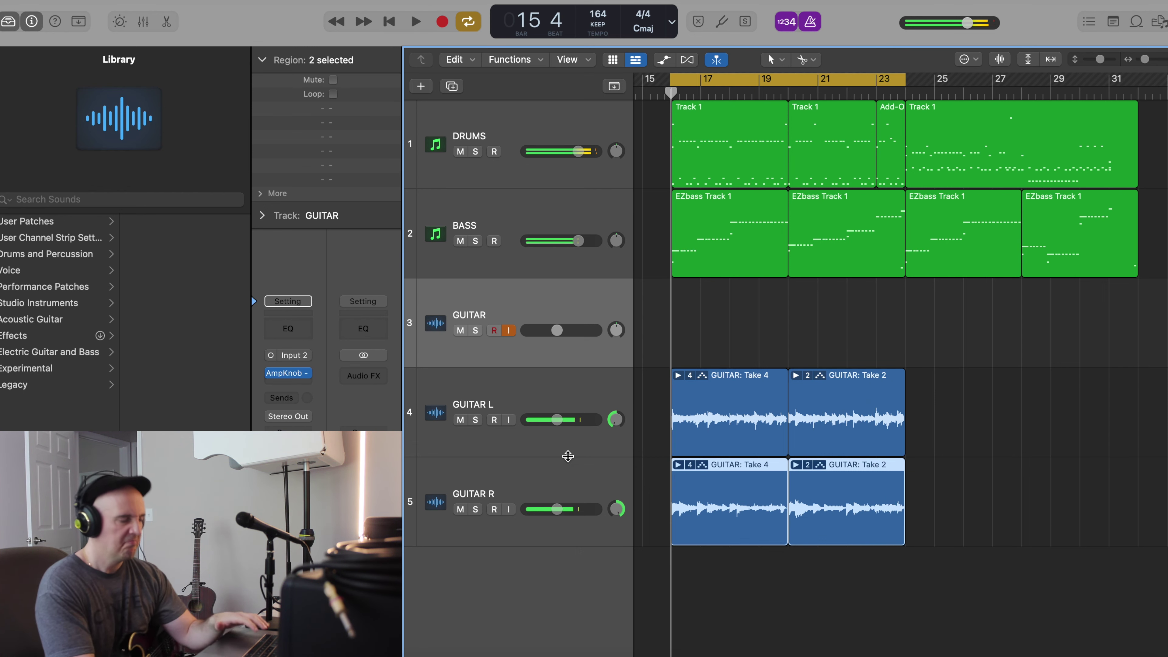
Copy the first take folders on GUITAR L and GUITAR R to start right after the second section, around bar 24
{"action": "left_click", "coordinate": [763, 457]}
{"action": "left_click", "coordinate": [737, 514]}
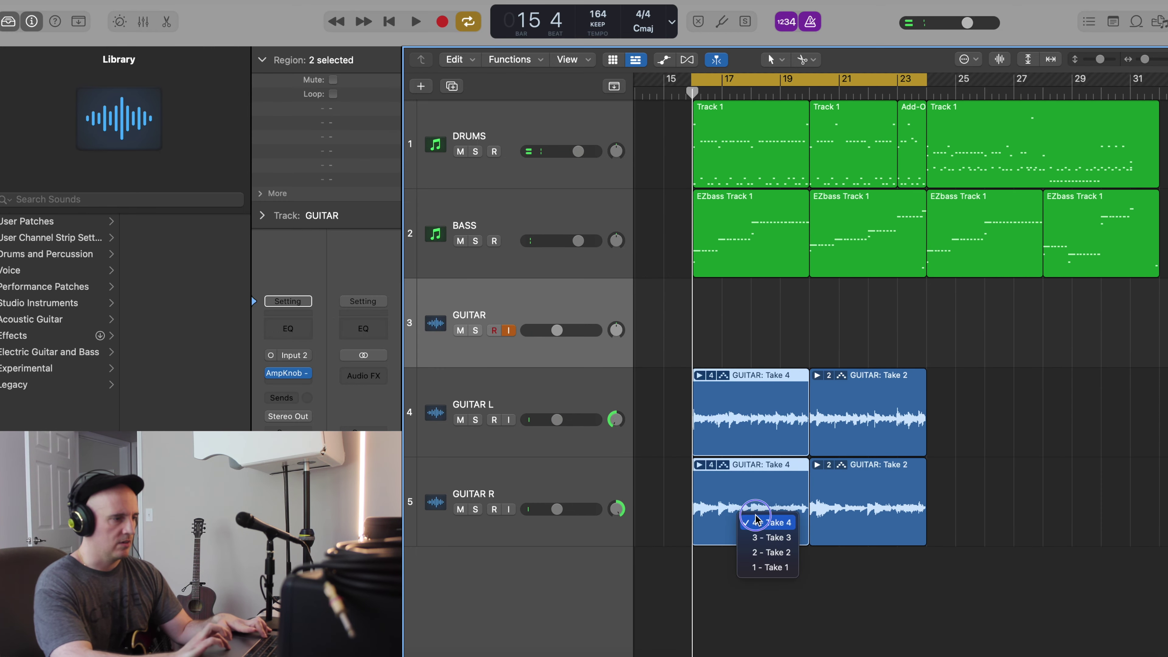
{"action": "right_click", "coordinate": [932, 479]}
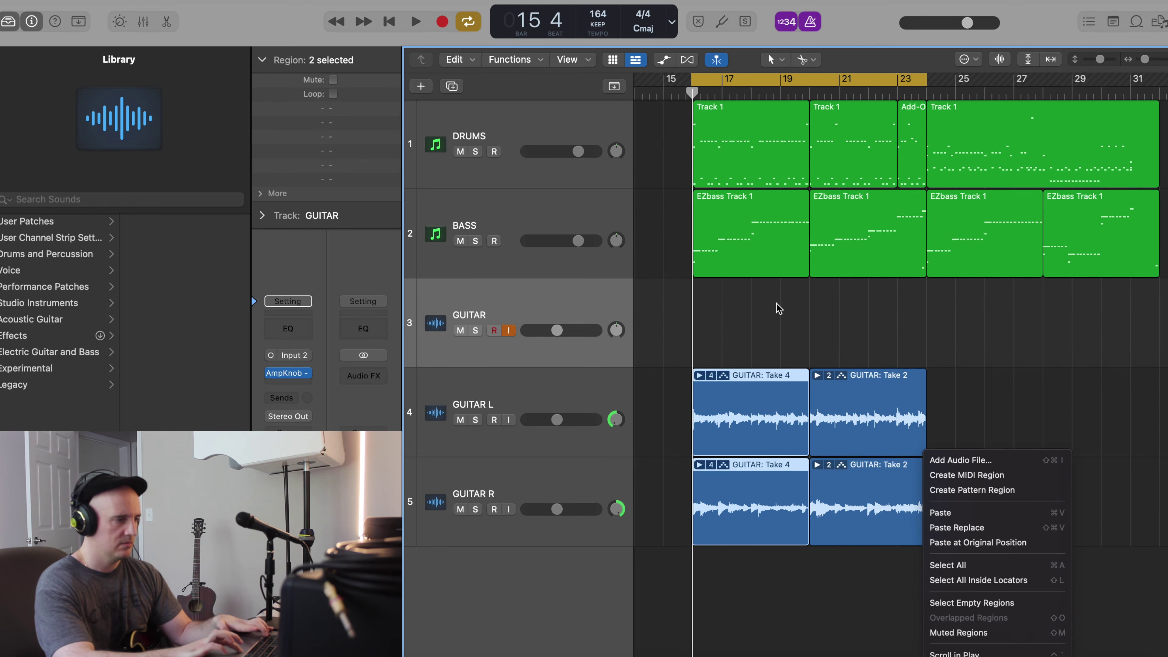
{"action": "left_click", "coordinate": [758, 348]}
{"action": "left_click_drag", "start_coordinate": [736, 515], "coordinate": [975, 474]}
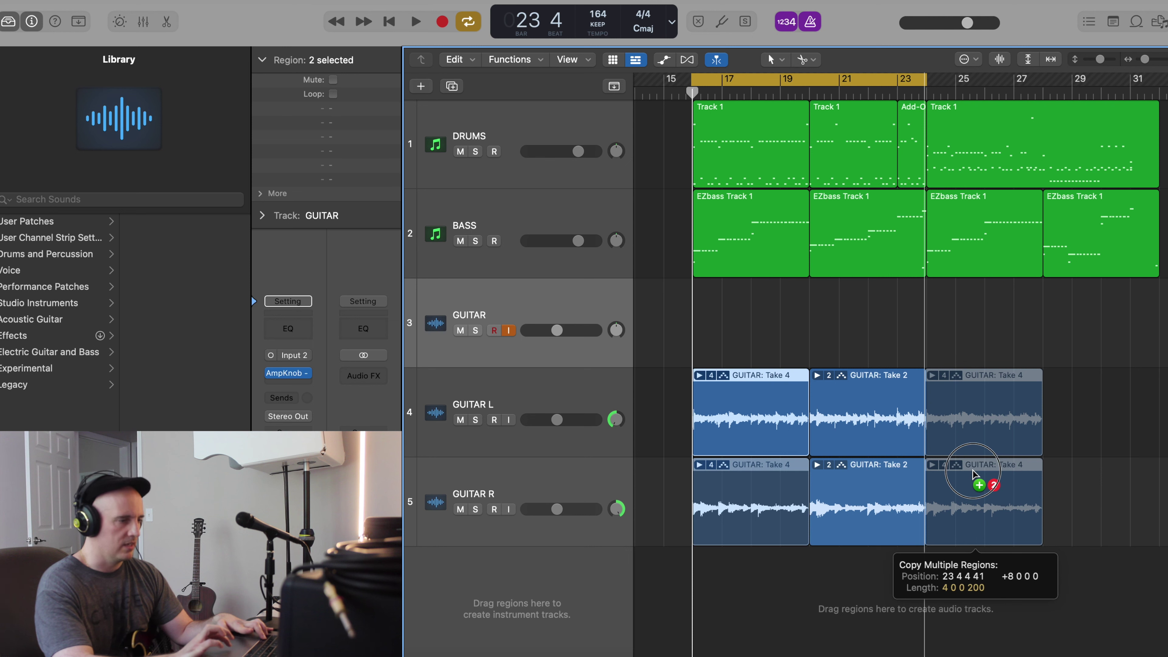
{"action": "left_click_drag", "start_coordinate": [974, 473], "coordinate": [988, 469]}
{"action": "left_click", "coordinate": [1001, 346]}
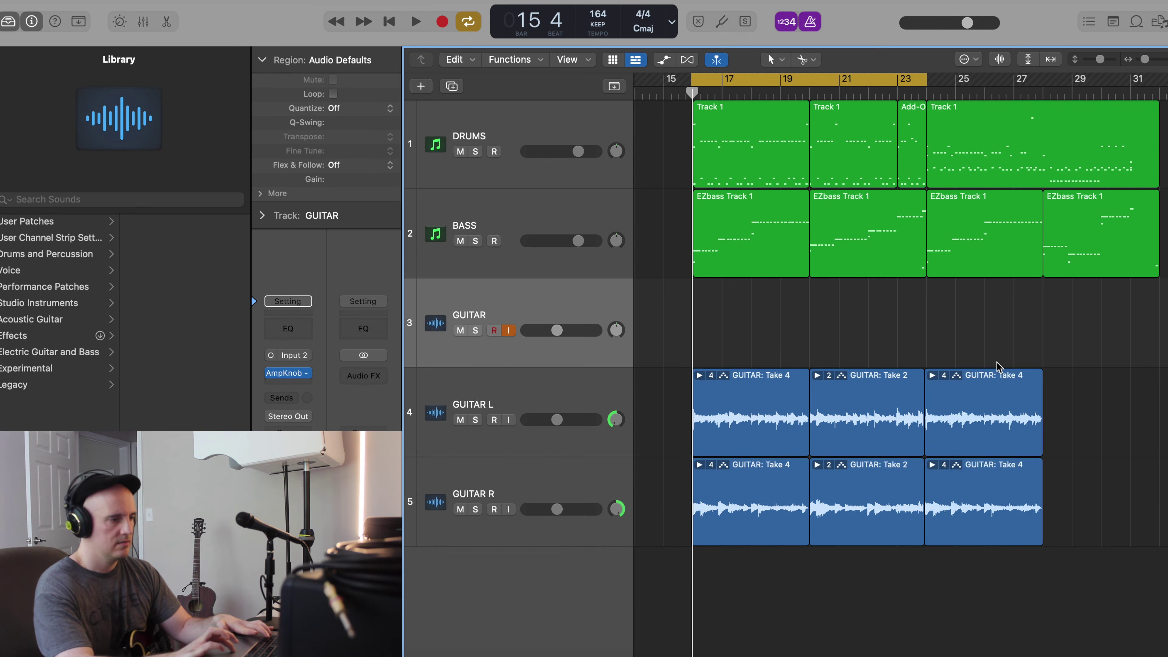
Switch the copied take folders on both GUITAR R and GUITAR L to Take 3
{"action": "left_click", "coordinate": [946, 476]}
{"action": "left_click", "coordinate": [955, 390]}
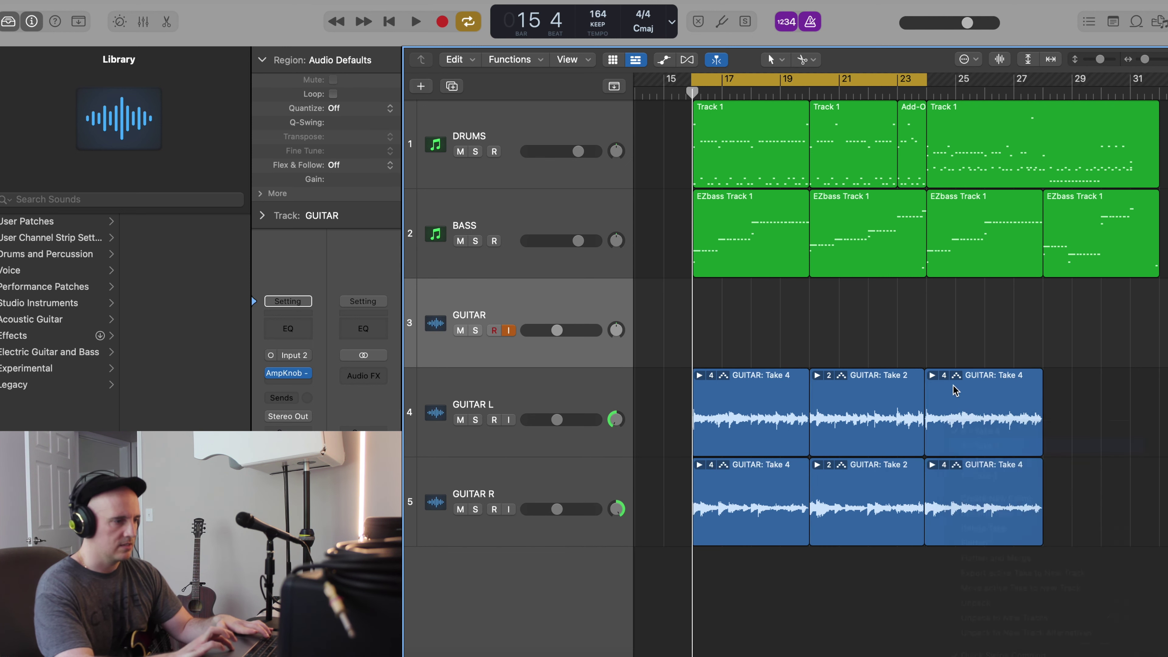
{"action": "left_click", "coordinate": [946, 376]}
{"action": "left_click", "coordinate": [958, 397]}
Turn off cycling and play back from the bass region at bar 20 through the transition into the copied guitar takes
{"action": "key", "text": "super+Left"}
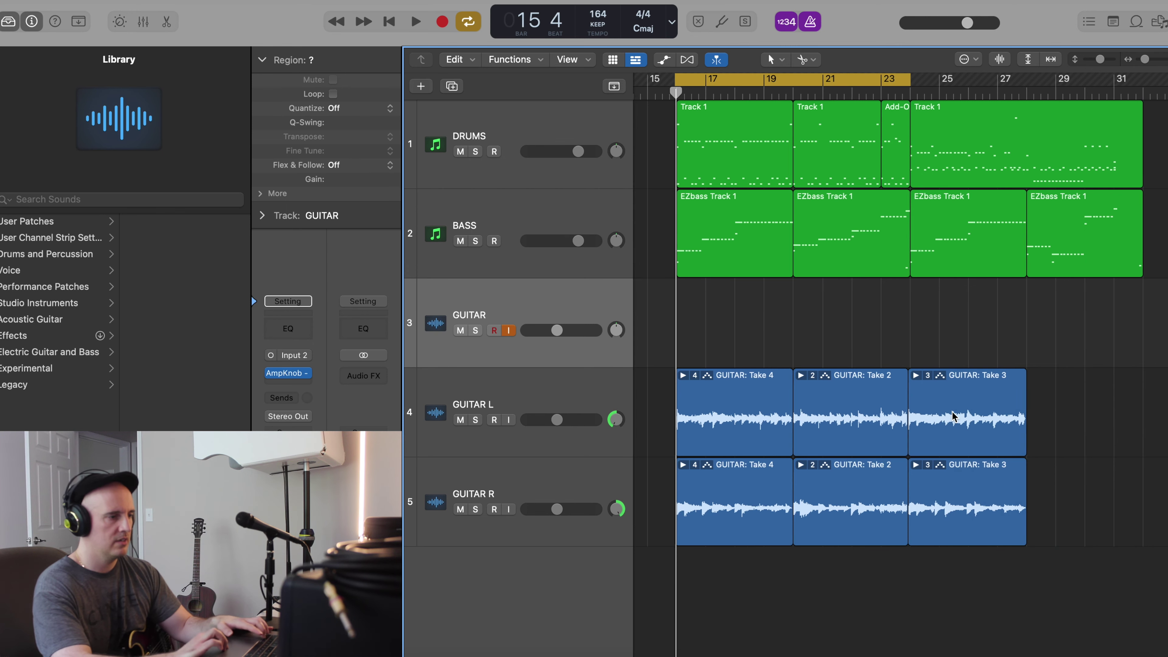
{"action": "scroll", "coordinate": [955, 417], "scroll_direction": "left", "scroll_amount": 4}
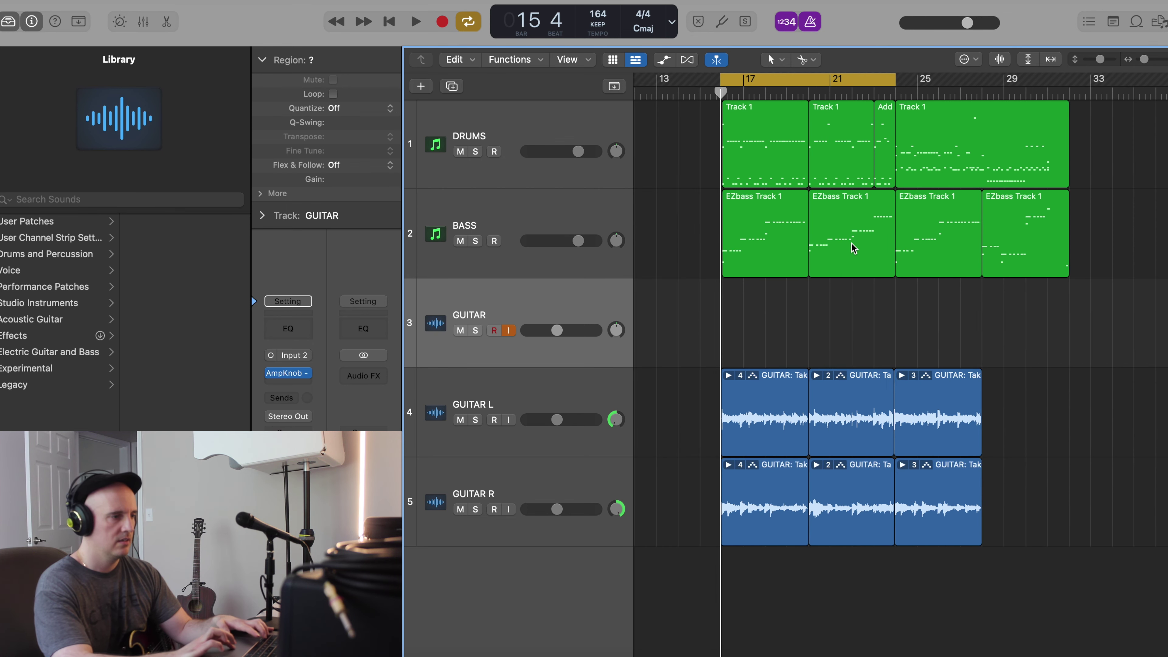
{"action": "left_click", "coordinate": [876, 256]}
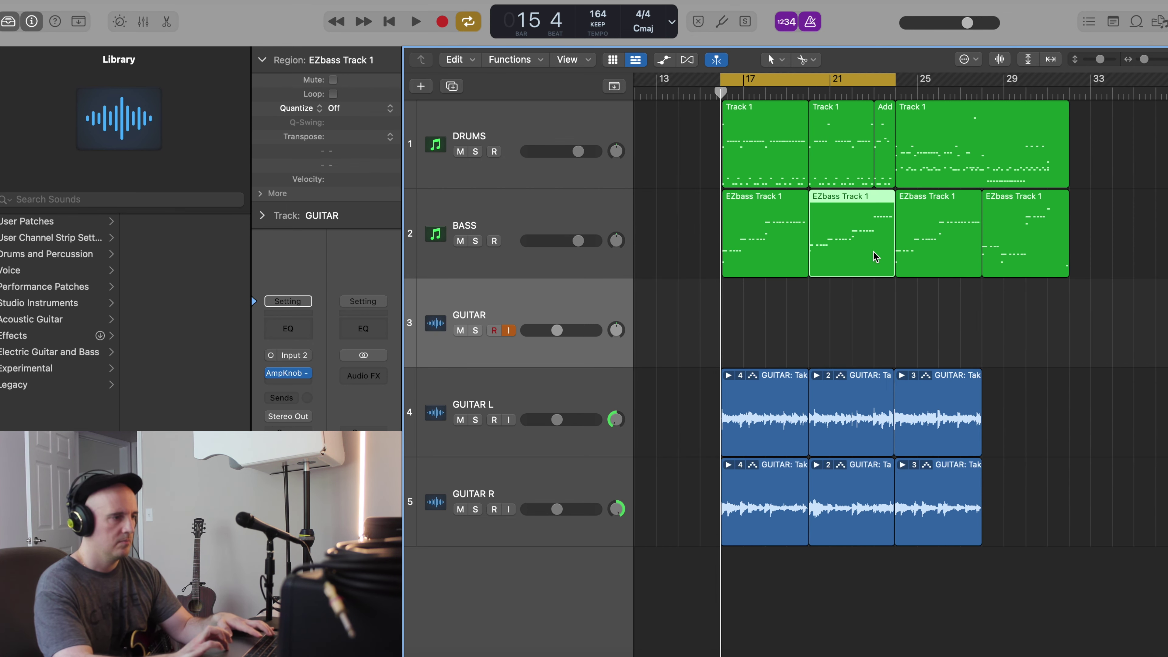
{"action": "key", "text": "c"}
{"action": "key", "text": "shift+space"}
{"action": "key", "text": "super+Right"}
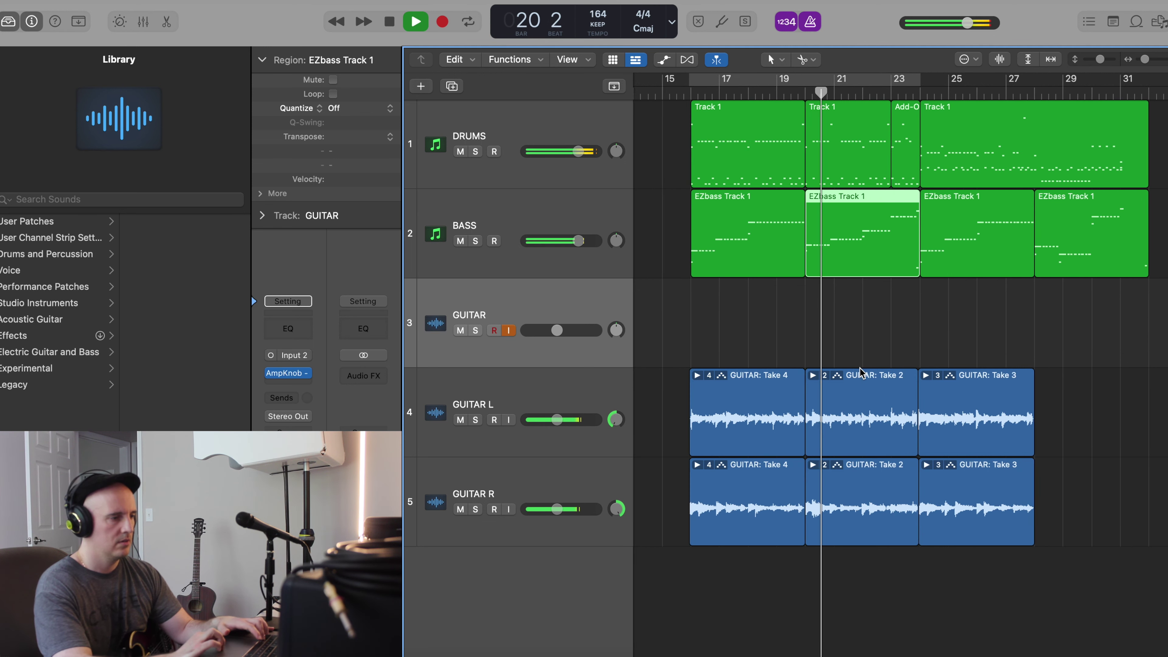
{"action": "key", "text": "super+Left"}
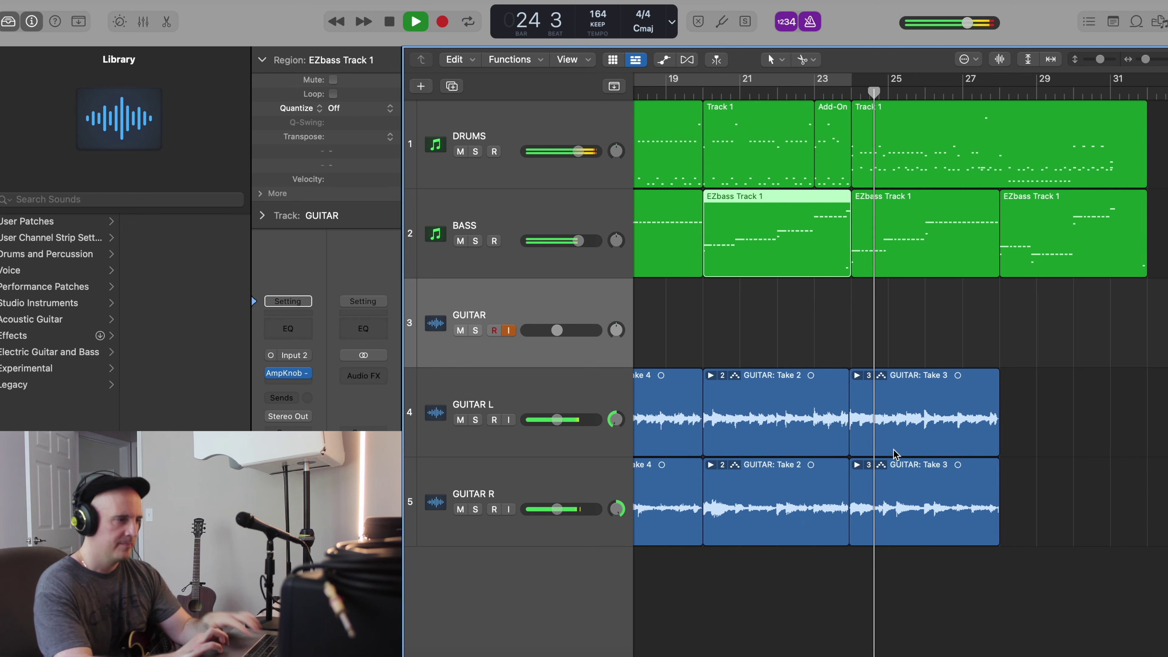
{"action": "key", "text": "space"}
Examine closely the seam between the Take 2 and Take 3 guitar regions just before bar 24 on both guitar tracks
{"action": "key", "text": "super+Right"}
{"action": "key", "text": "super+Right"}
{"action": "key", "text": "super+Right"}
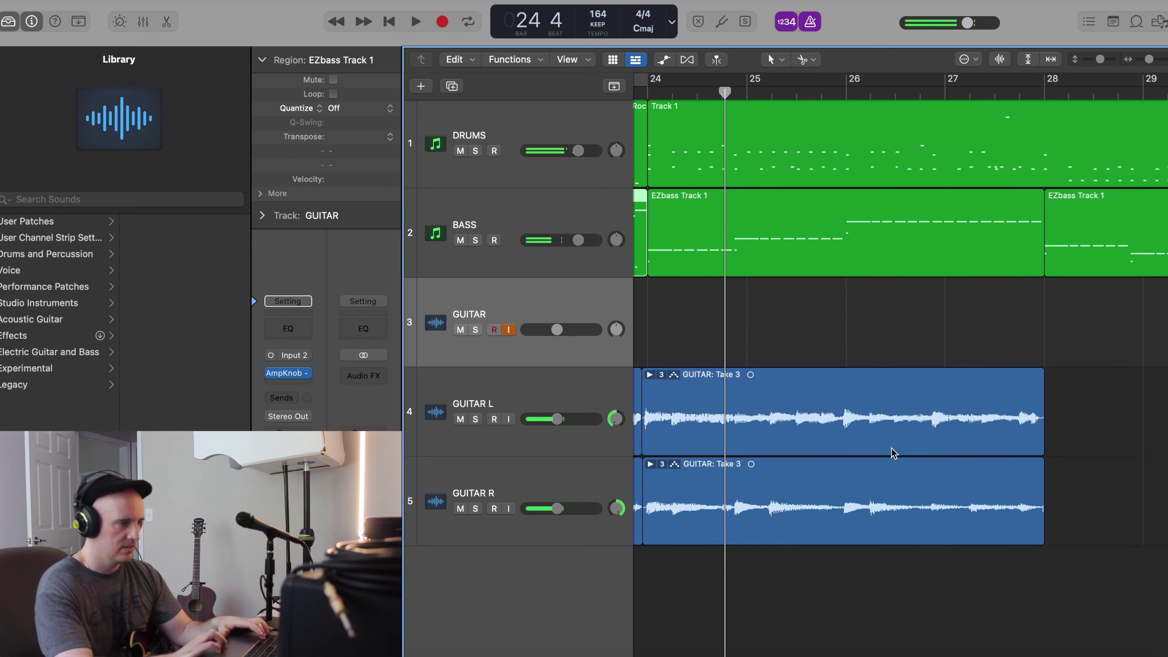
{"action": "key", "text": "super+Down"}
{"action": "key", "text": "super+Right"}
{"action": "key", "text": "super+Right"}
{"action": "key", "text": "super+Right"}
{"action": "key", "text": "super+Right"}
{"action": "key", "text": "super+Right"}
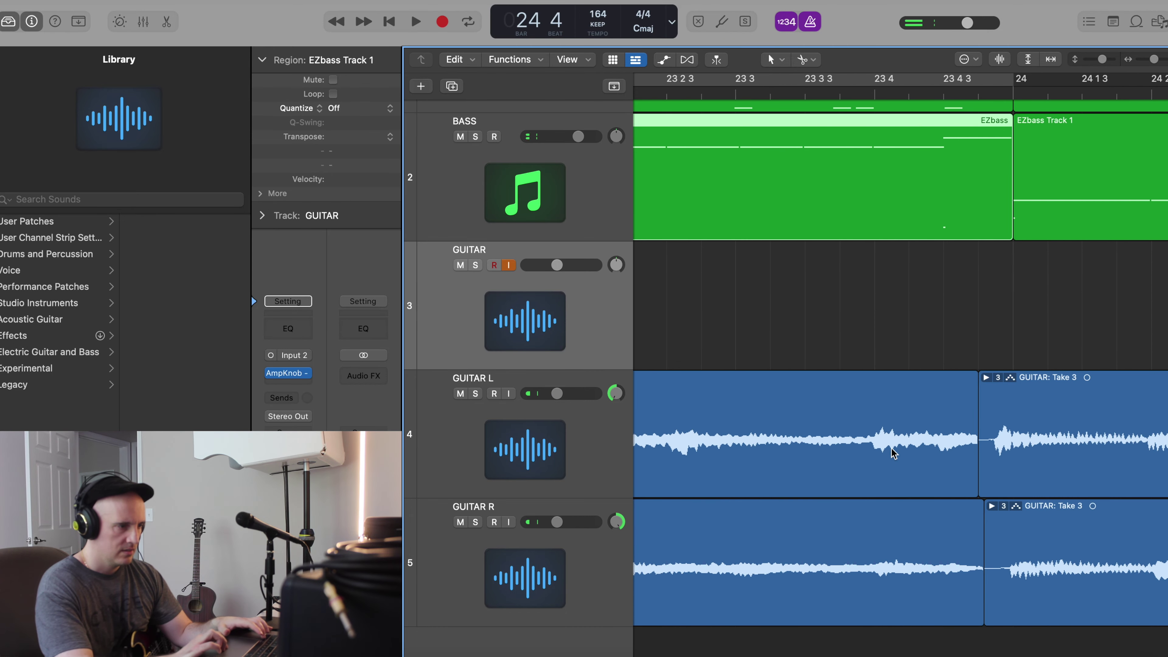
{"action": "key", "text": "super+Right"}
{"action": "key", "text": "super+Right"}
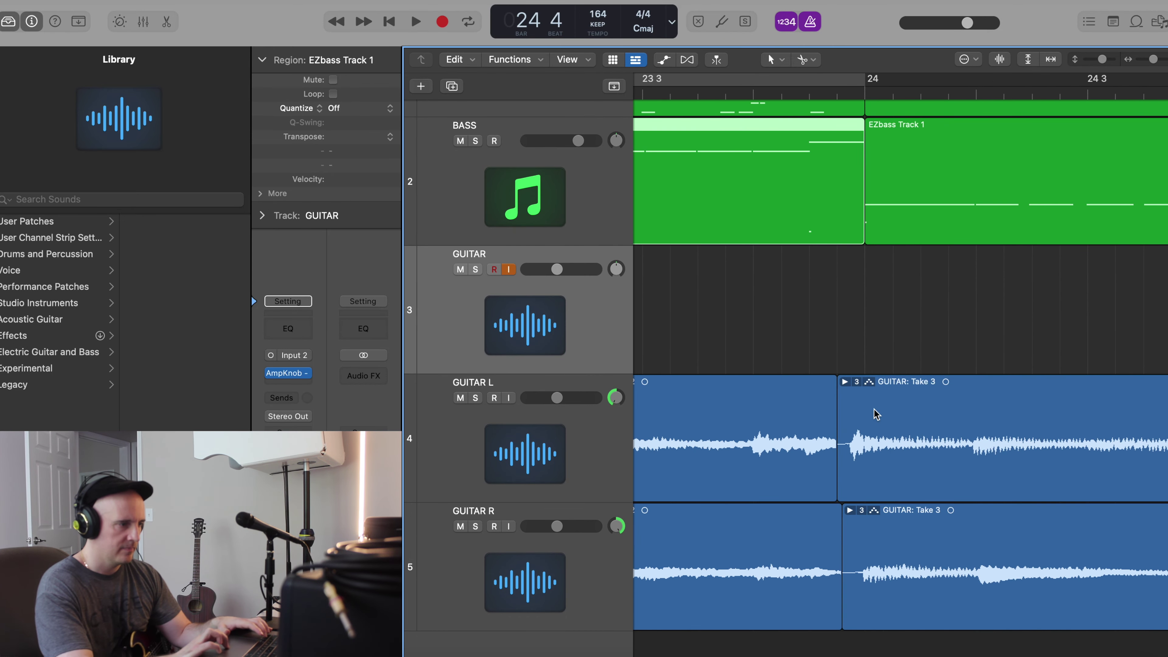
Remove the copied guitar take folders that start just before bar 24 on GUITAR L and GUITAR R
{"action": "key", "text": "alt+shift+Down"}
{"action": "left_click", "coordinate": [877, 416]}
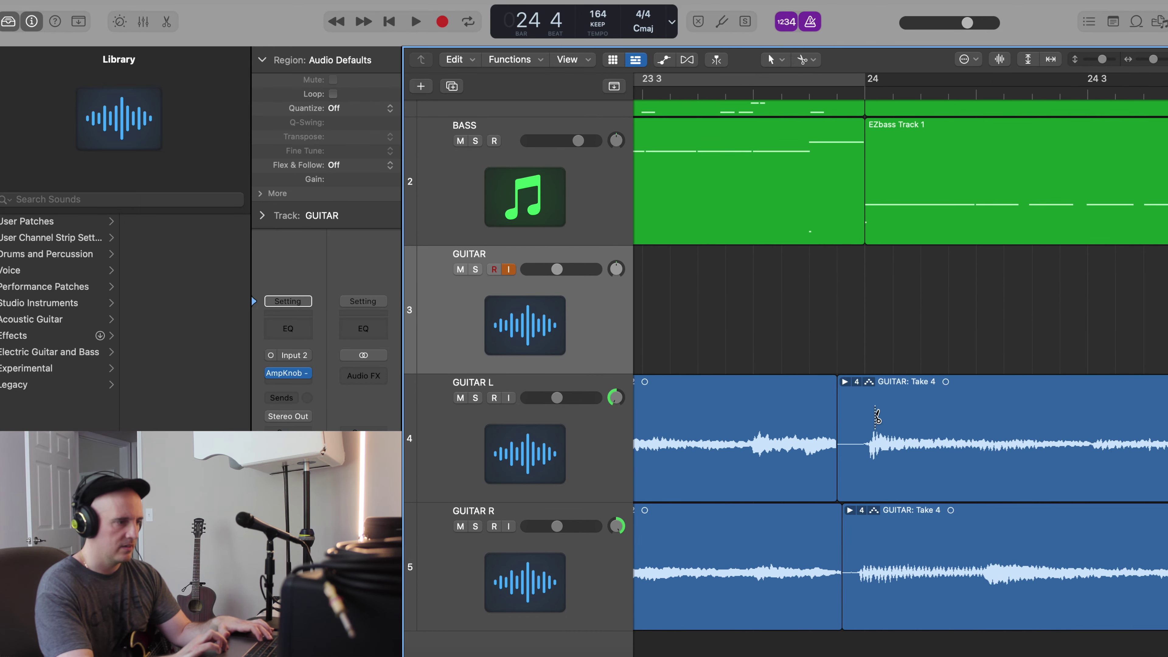
{"action": "key", "text": "Delete"}
{"action": "key", "text": "super+Left"}
{"action": "key", "text": "super+Left"}
{"action": "key", "text": "super+Left"}
{"action": "key", "text": "super+Left"}
{"action": "key", "text": "super+Left"}
{"action": "key", "text": "super+Left"}
{"action": "key", "text": "super+Left"}
{"action": "key", "text": "super+Left"}
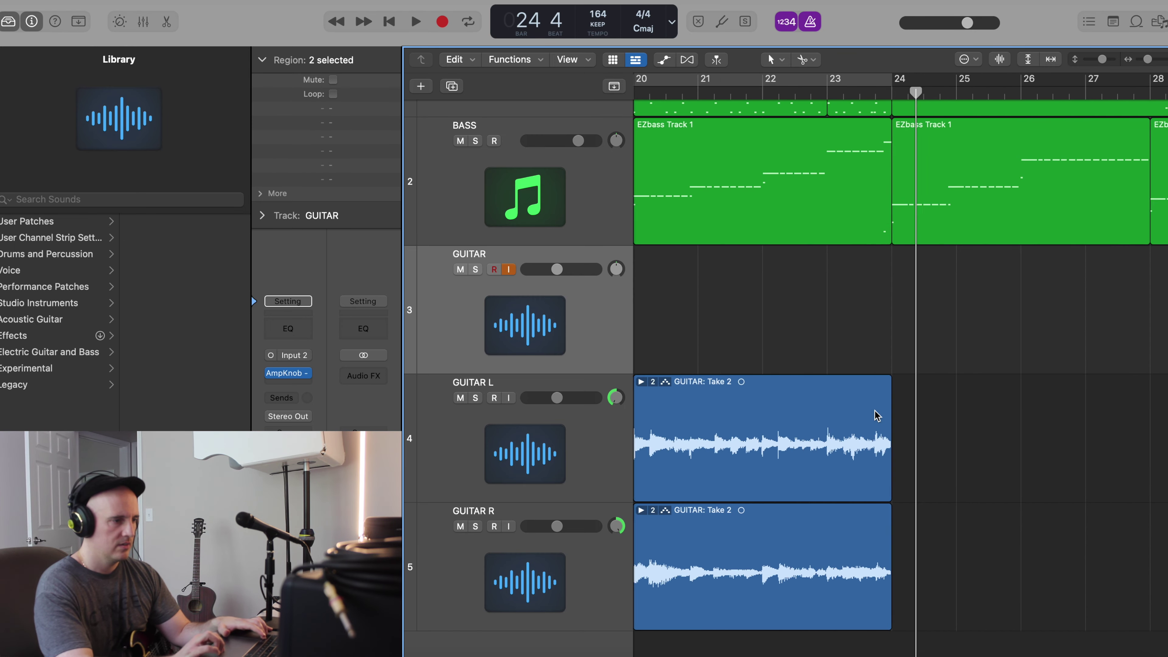
Copy the first Take 4 folders on GUITAR L and GUITAR R into the empty space around bar 26 3
{"action": "left_click_drag", "start_coordinate": [870, 324], "coordinate": [1058, 568]}
{"action": "scroll", "coordinate": [1054, 564], "scroll_direction": "right", "scroll_amount": 1}
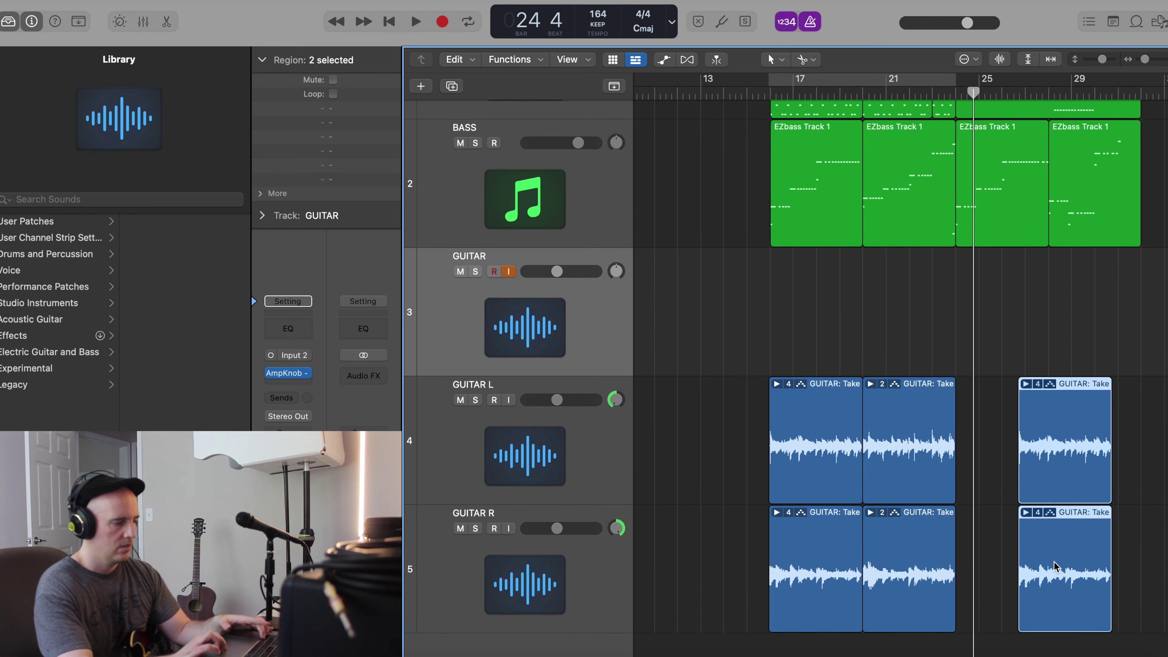
{"action": "key", "text": "super+Right"}
{"action": "key", "text": "super+Right"}
{"action": "key", "text": "super+Right"}
{"action": "key", "text": "super+Right"}
{"action": "key", "text": "super+Right"}
{"action": "key", "text": "super+Right"}
{"action": "key", "text": "super+Right"}
{"action": "key", "text": "super+Right"}
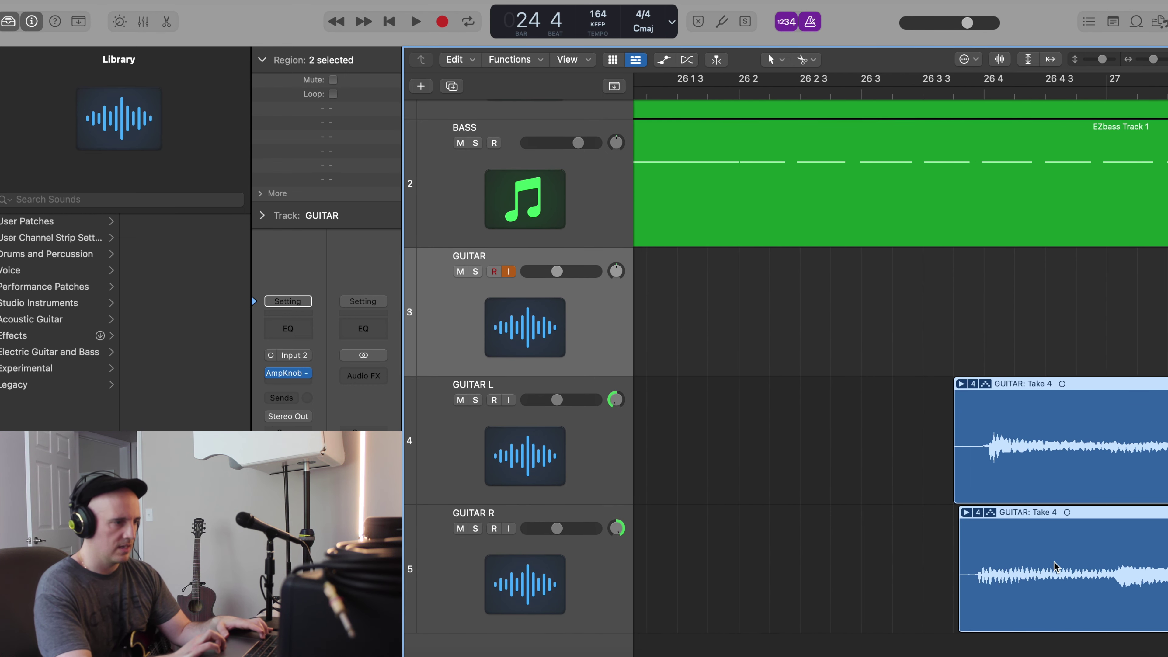
{"action": "key", "text": "super+Left"}
{"action": "key", "text": "super+Left"}
{"action": "scroll", "coordinate": [1054, 567], "scroll_direction": "right", "scroll_amount": 1}
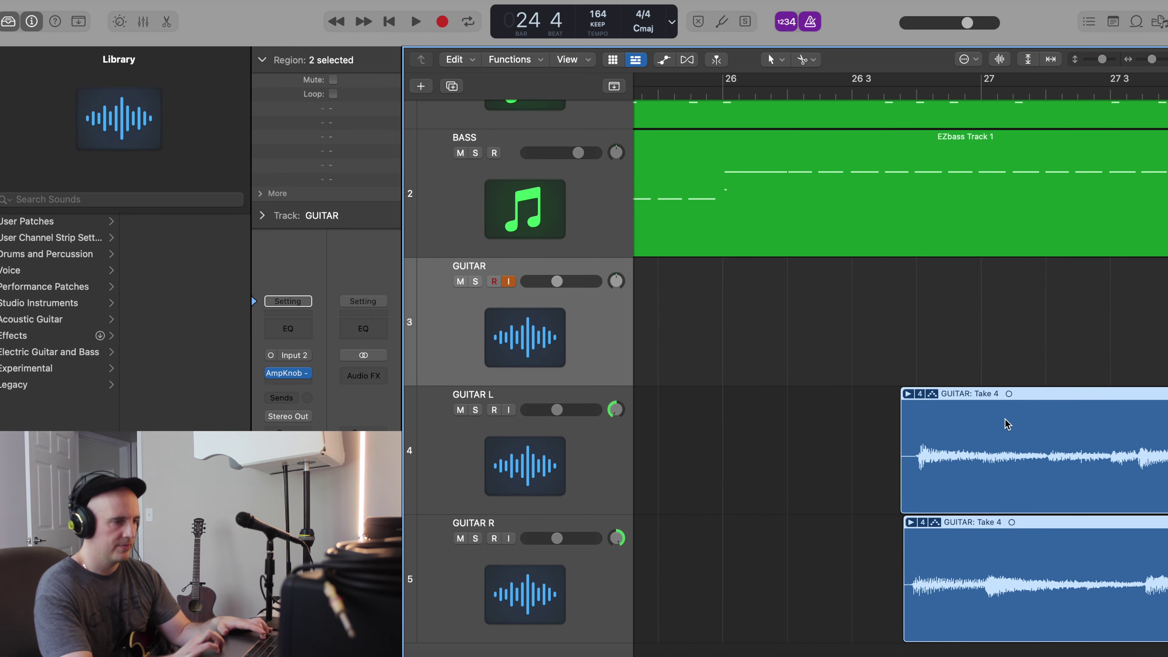
Move the copied Take 4 folders on both guitar tracks so they end with the last bass region at bar 32
{"action": "key", "text": "super+Left"}
{"action": "scroll", "coordinate": [986, 411], "scroll_direction": "left", "scroll_amount": 15}
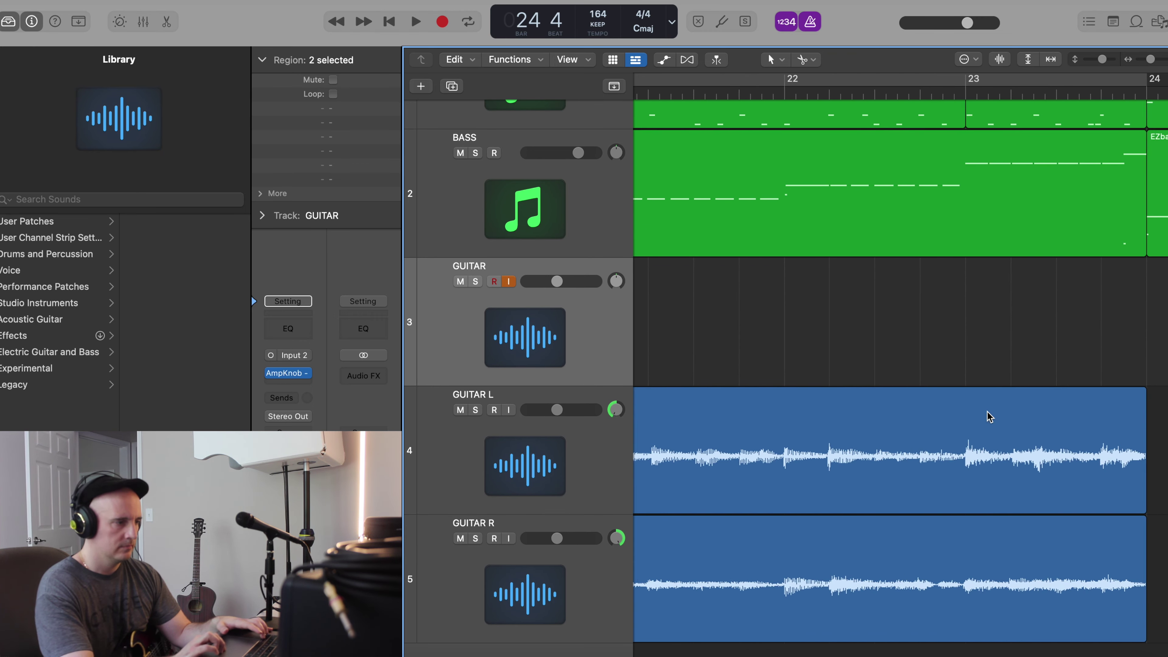
{"action": "scroll", "coordinate": [987, 412], "scroll_direction": "left", "scroll_amount": 6}
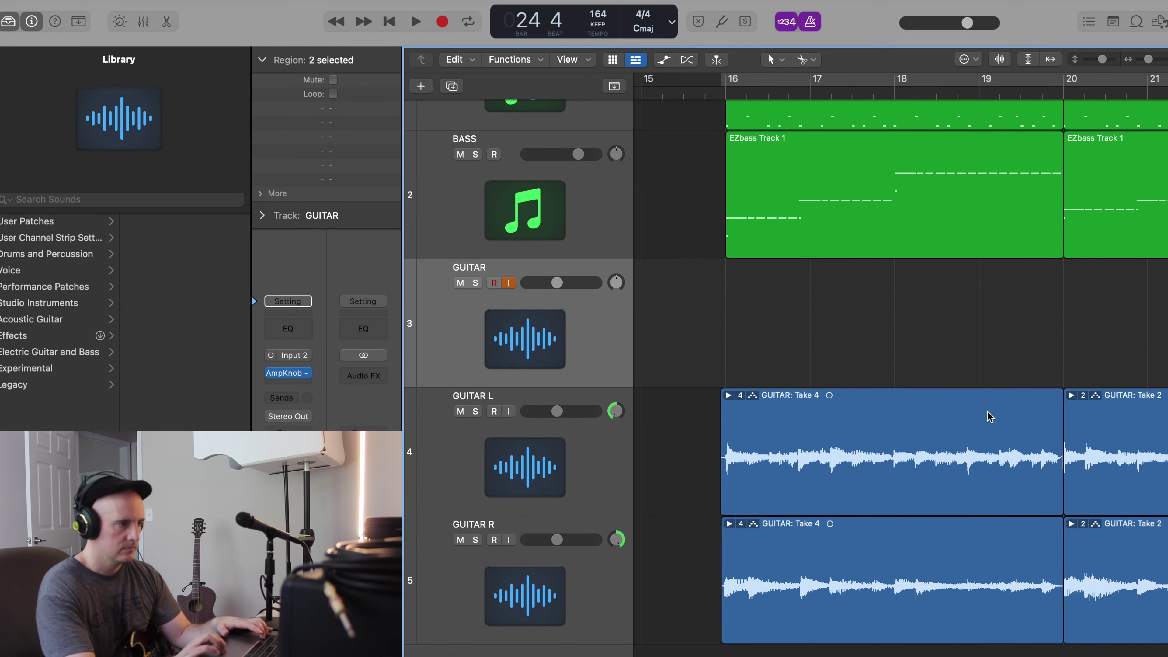
{"action": "scroll", "coordinate": [987, 412], "scroll_direction": "right", "scroll_amount": 20}
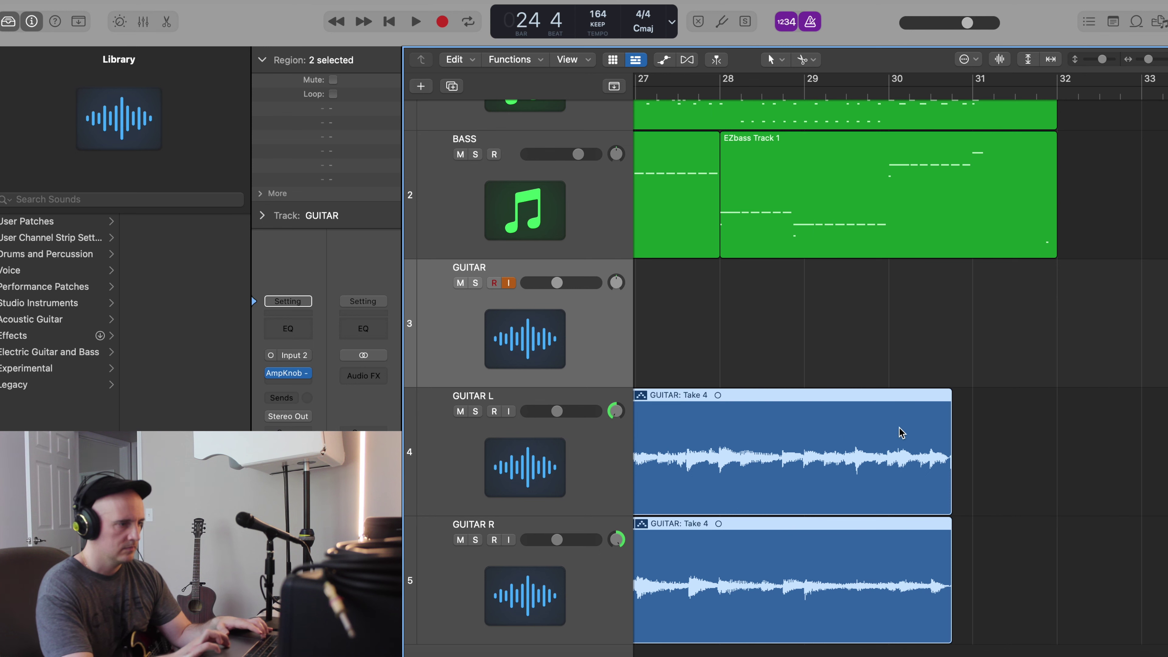
{"action": "left_click_drag", "start_coordinate": [894, 450], "coordinate": [996, 450]}
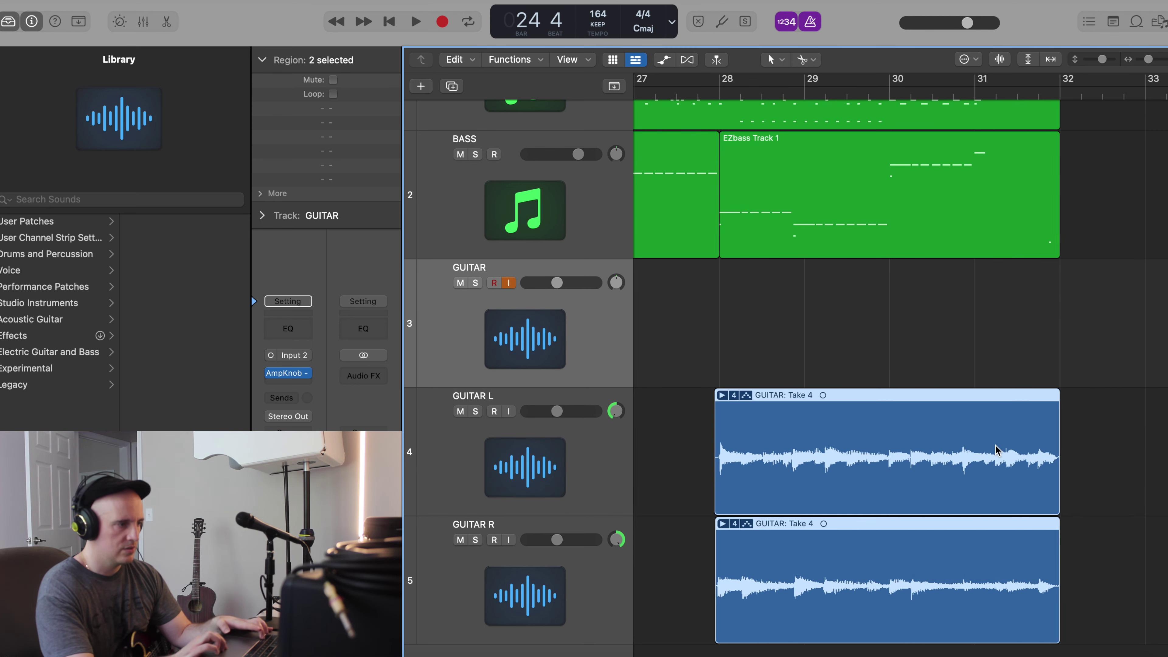
Split the copied folders on both guitar tracks at bar 28 and delete the short pieces before it
{"action": "key", "text": "super+Right"}
{"action": "key", "text": "super+Right"}
{"action": "key", "text": "super+Right"}
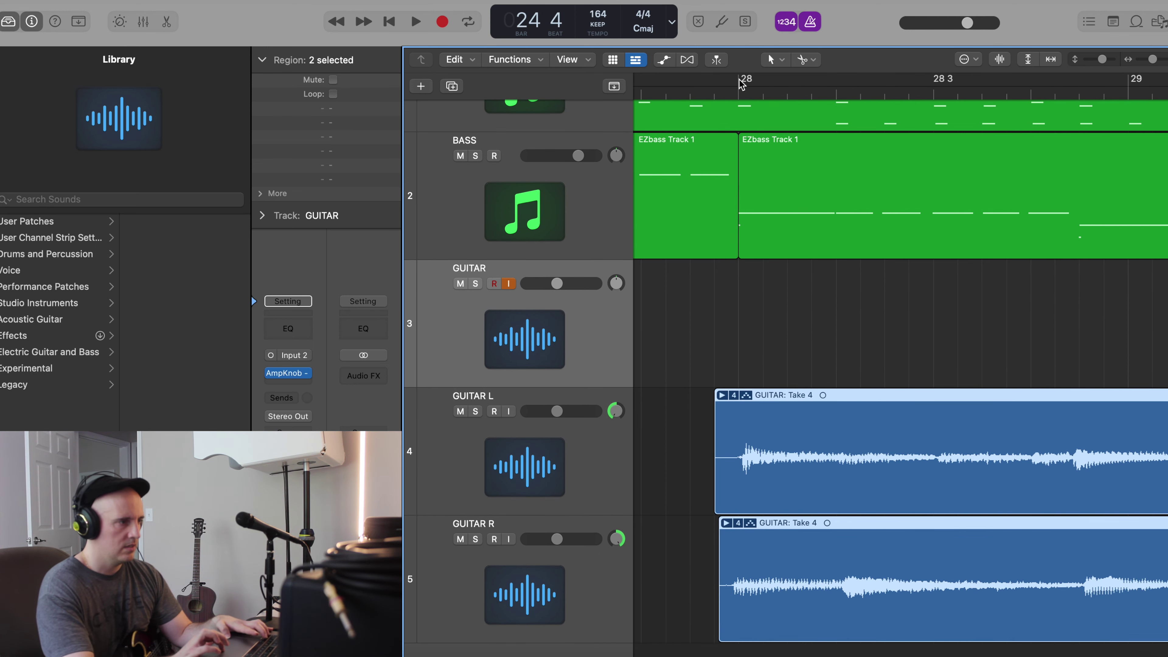
{"action": "left_click", "coordinate": [739, 92]}
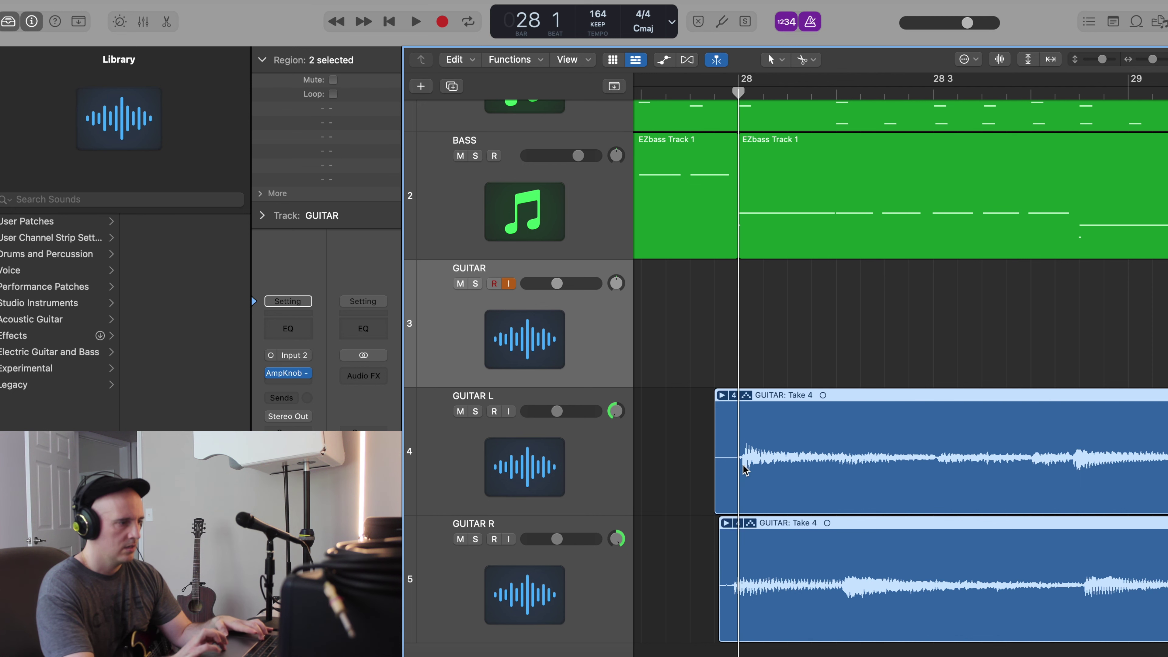
{"action": "key", "text": "super+t"}
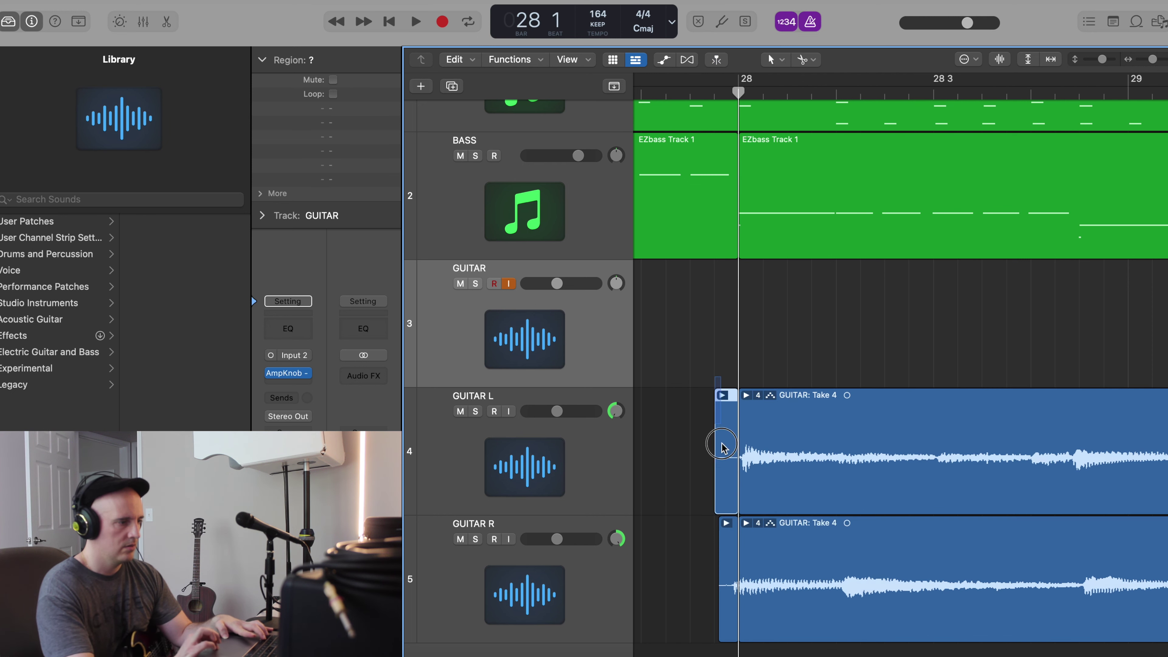
{"action": "key", "text": "Delete"}
Move the trimmed Take 4 folders on GUITAR L and GUITAR R to start at bar 24, directly after the Take 2 regions
{"action": "key", "text": "super+Left"}
{"action": "key", "text": "super+Left"}
{"action": "key", "text": "super+Left"}
{"action": "key", "text": "super+Left"}
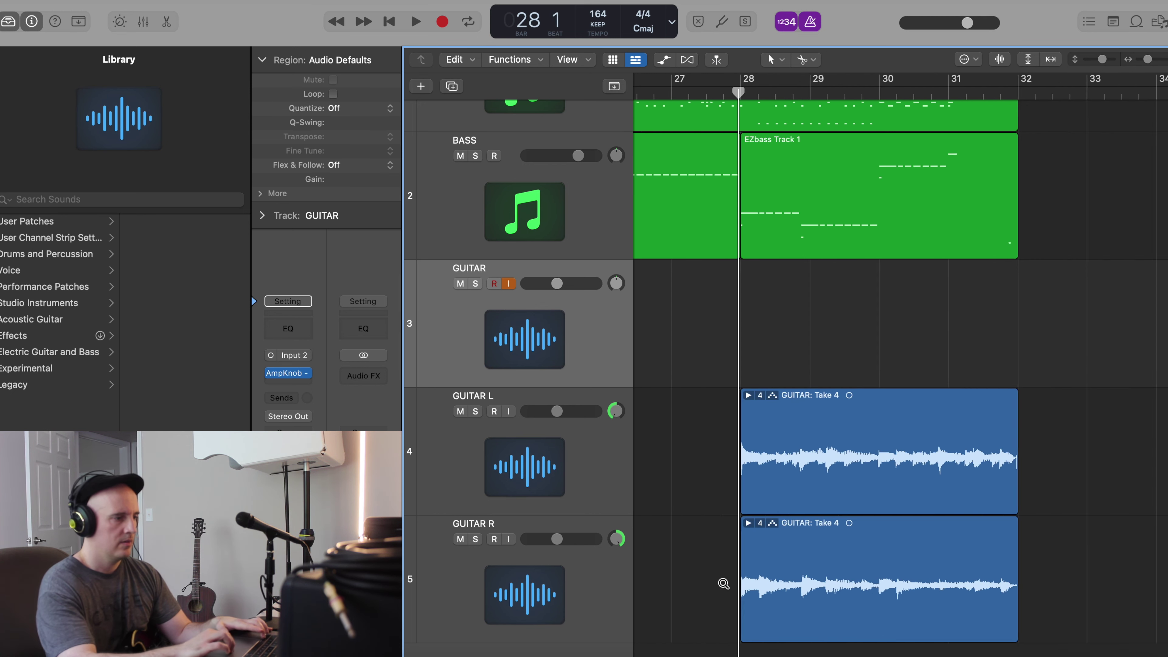
{"action": "left_click", "coordinate": [968, 494]}
{"action": "left_click", "coordinate": [965, 579], "text": "shift"}
{"action": "left_click_drag", "start_coordinate": [966, 580], "coordinate": [777, 561]}
{"action": "key", "text": "super+Right"}
{"action": "key", "text": "super+Right"}
{"action": "key", "text": "super+Right"}
{"action": "scroll", "coordinate": [780, 567], "scroll_direction": "left", "scroll_amount": 3}
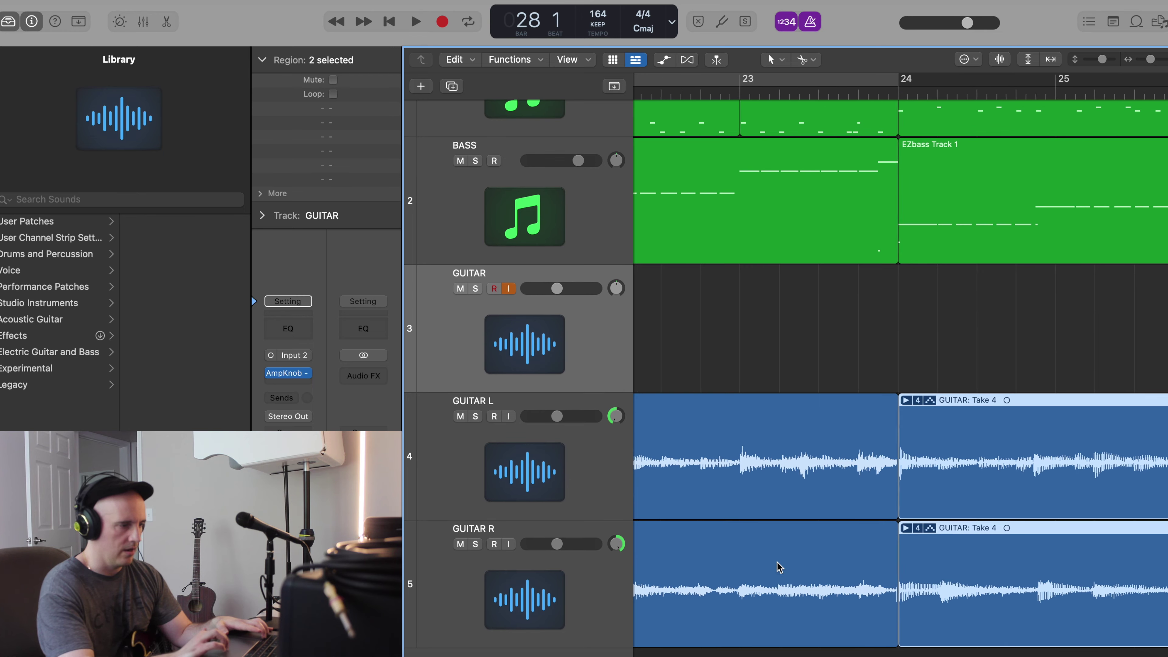
Switch the take folders starting at bar 24 on both GUITAR R and GUITAR L to Take 3
{"action": "left_click", "coordinate": [918, 532]}
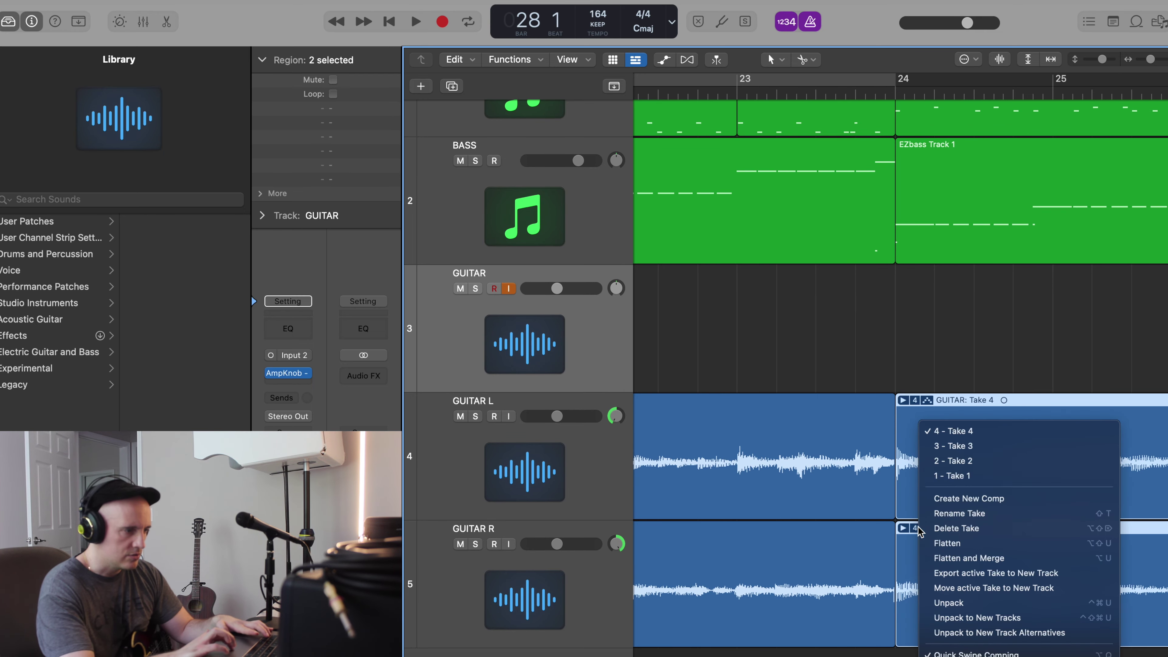
{"action": "left_click", "coordinate": [922, 445]}
{"action": "left_click", "coordinate": [916, 401]}
{"action": "left_click", "coordinate": [906, 420]}
{"action": "scroll", "coordinate": [905, 441], "scroll_direction": "up", "scroll_amount": 3}
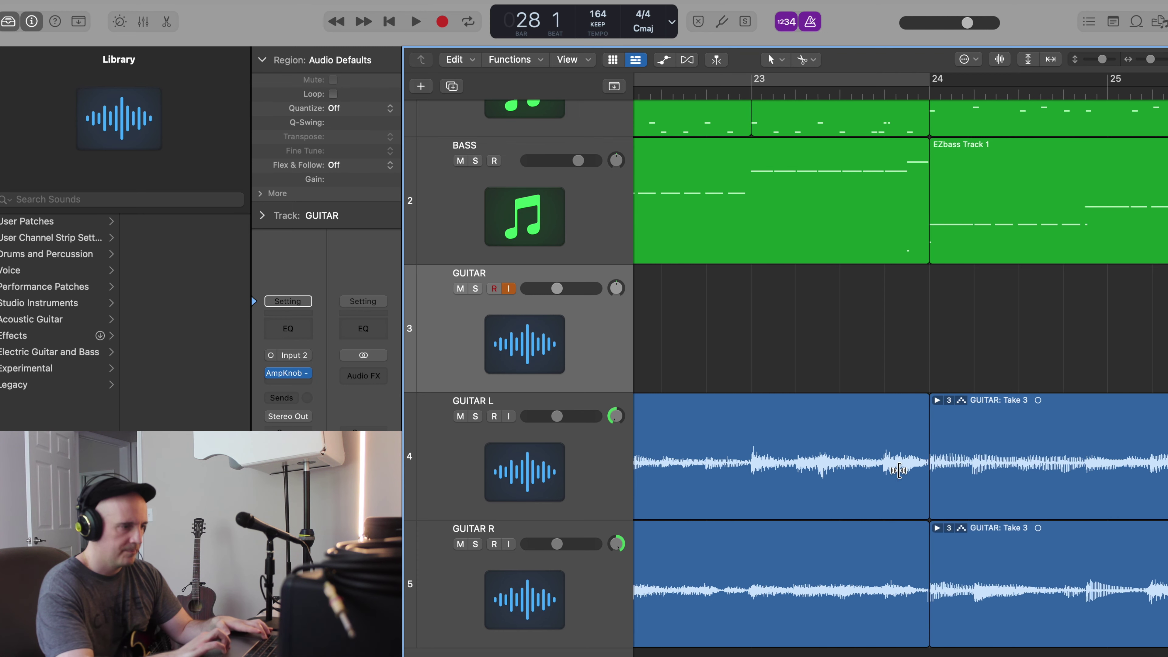
{"action": "left_click", "coordinate": [905, 437]}
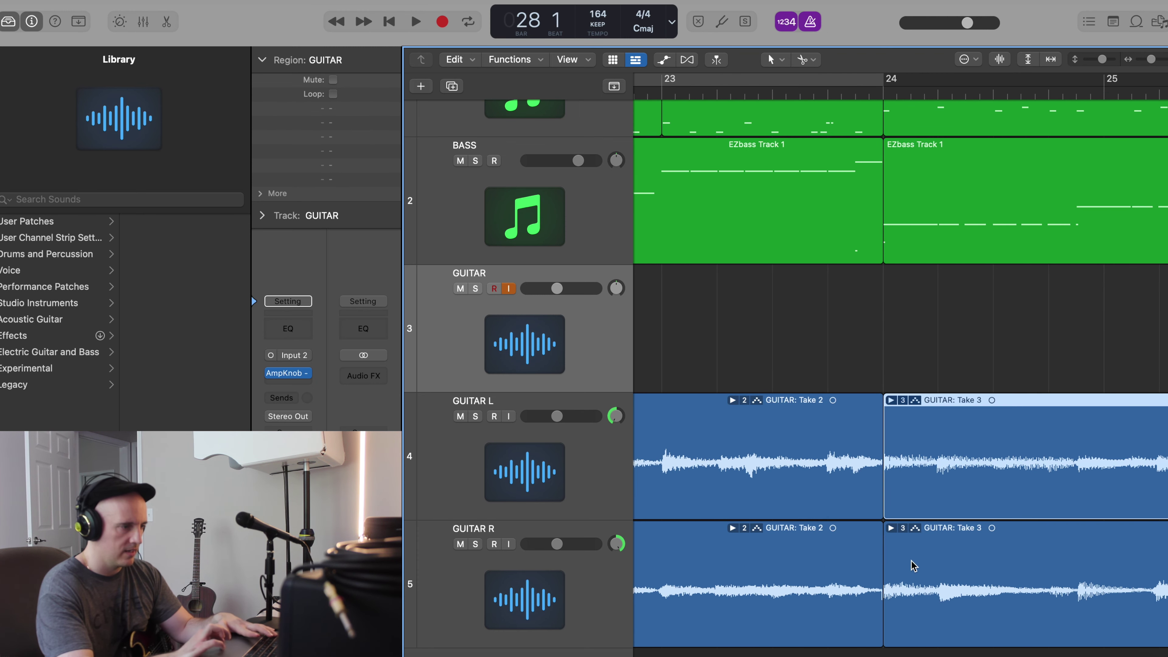
{"action": "left_click", "coordinate": [888, 581], "text": "shift"}
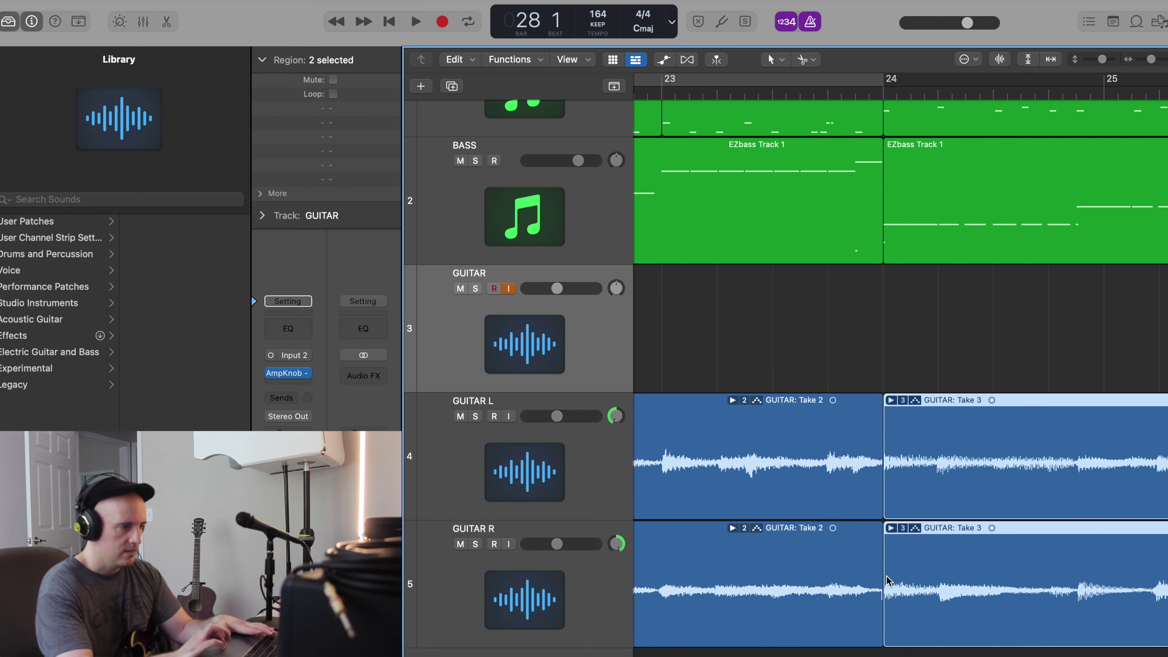
{"action": "left_click", "coordinate": [888, 358]}
Play back from the GUITAR L Take 2 region at bar 20 through the Take 3 section, and stop at bar 28
{"action": "scroll", "coordinate": [881, 361], "scroll_direction": "down", "scroll_amount": 5}
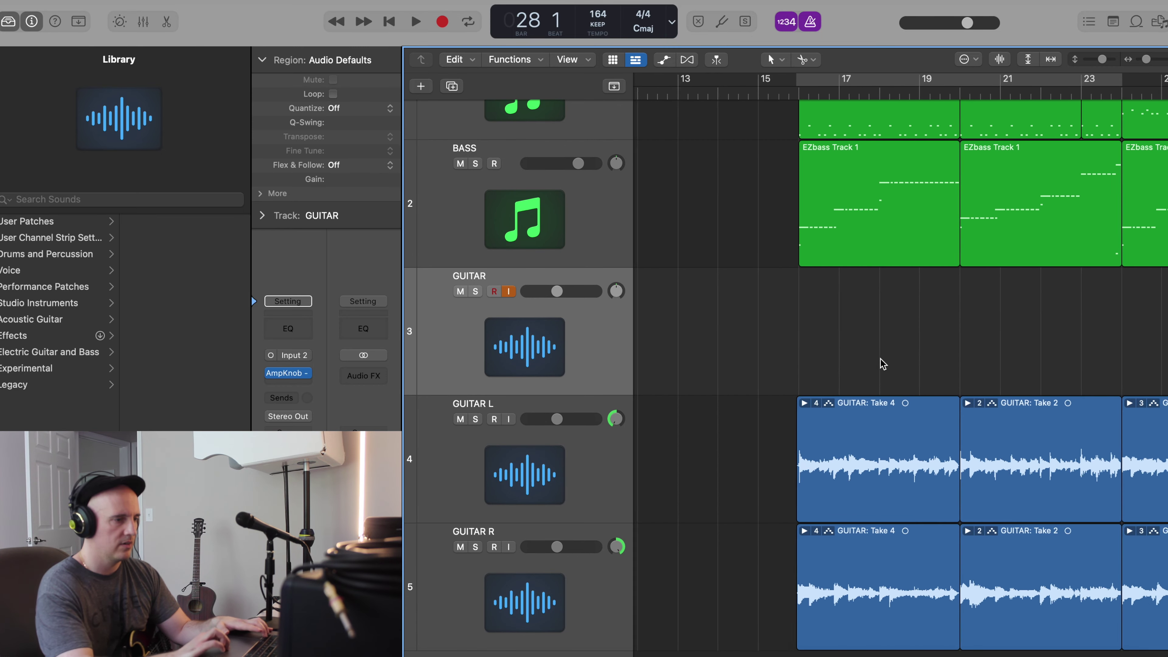
{"action": "scroll", "coordinate": [880, 365], "scroll_direction": "right", "scroll_amount": 5}
{"action": "left_click", "coordinate": [814, 493]}
{"action": "key", "text": "space"}
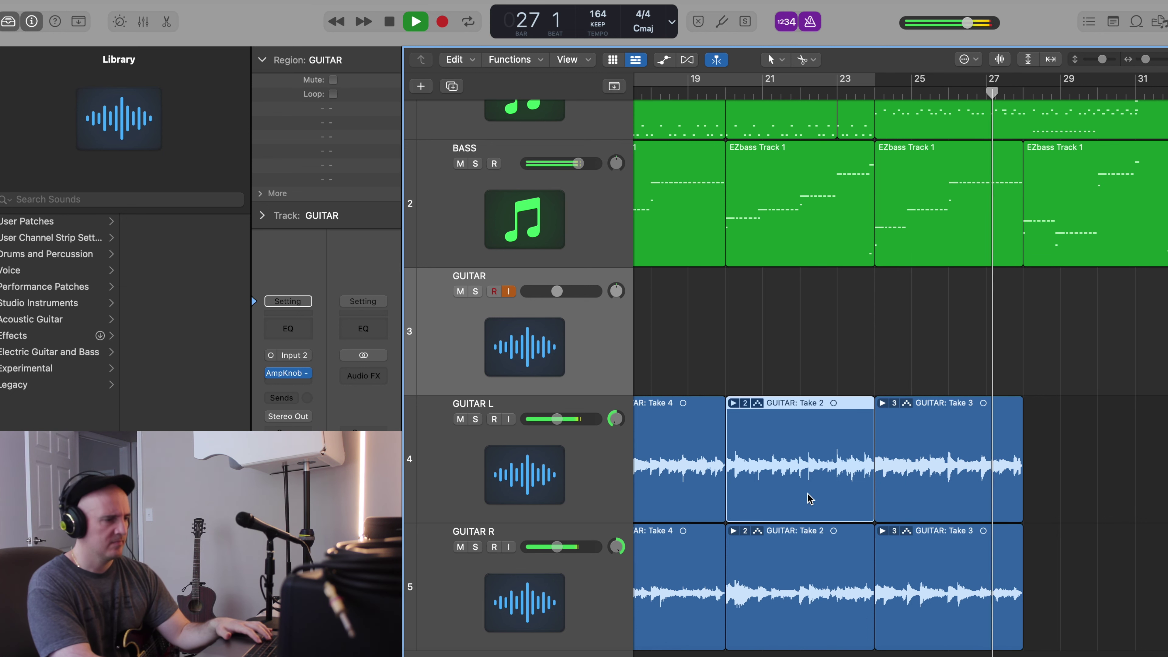
{"action": "key", "text": "space"}
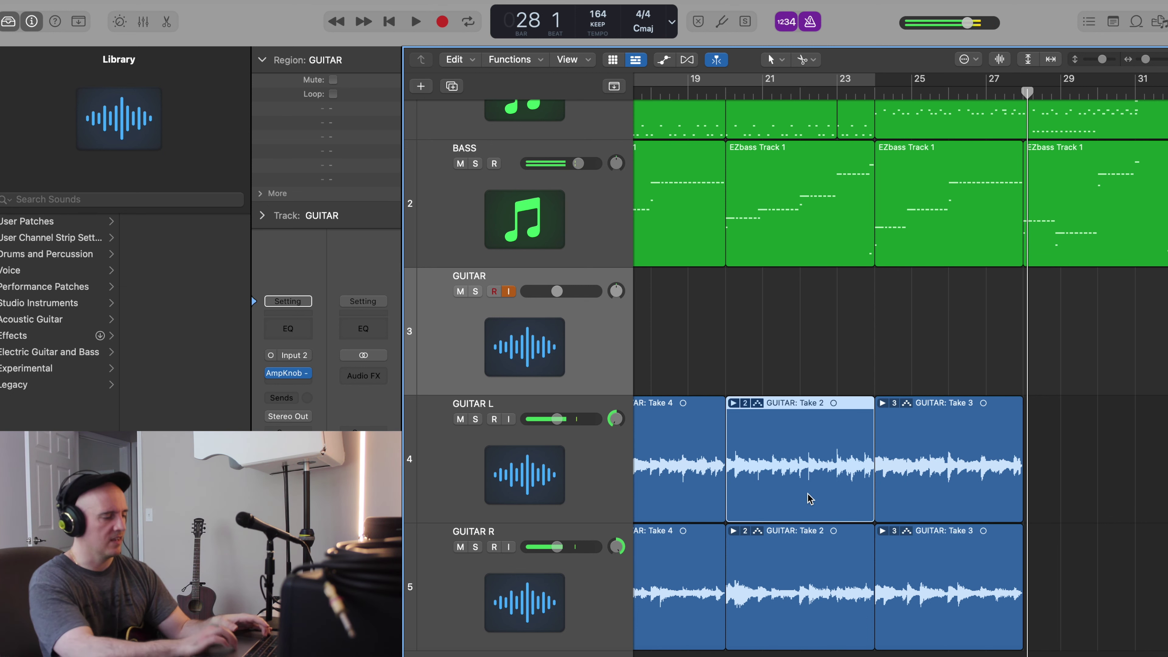
{"action": "key", "text": "z"}
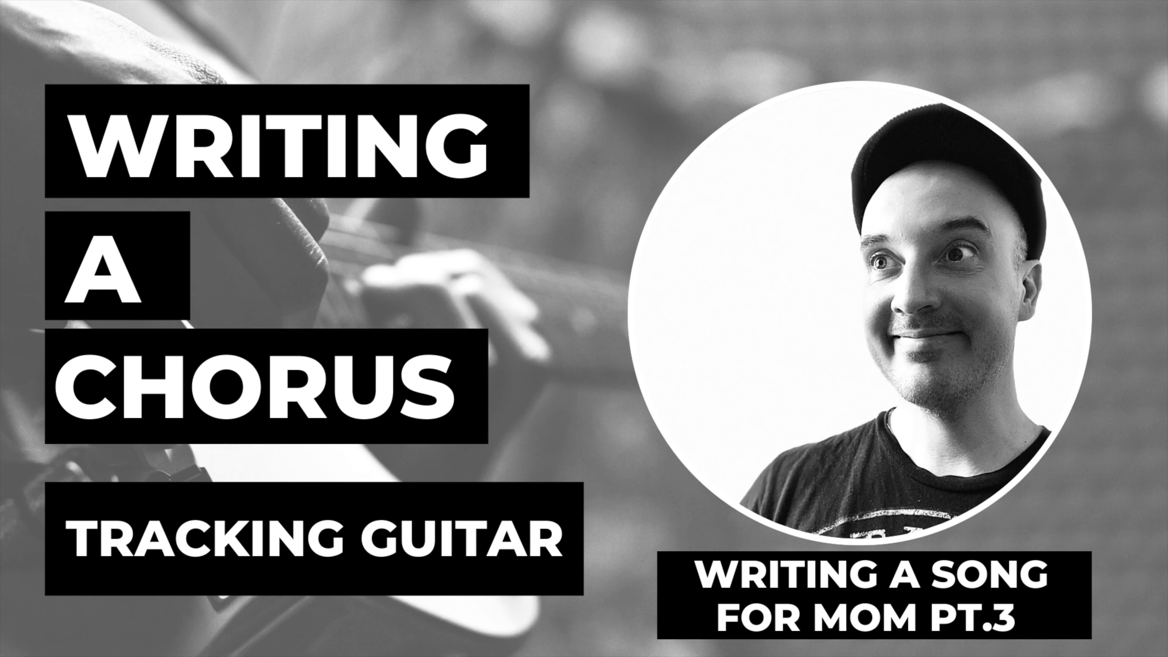